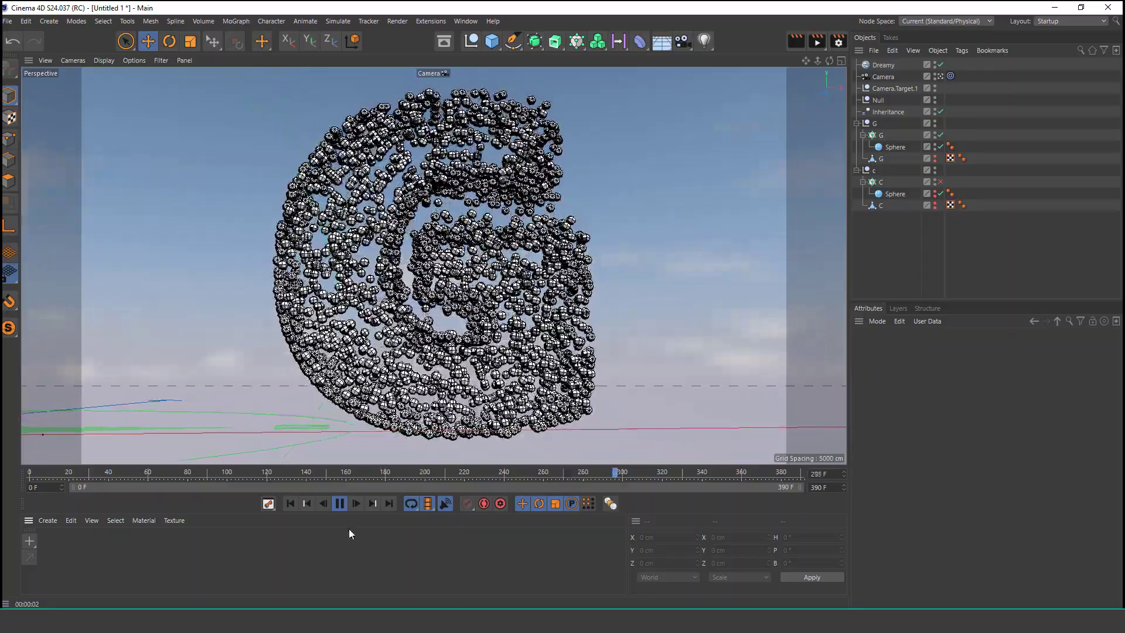
# Step: Pause the animation preview of the letter made of small spheres
pyautogui.click(340, 503)
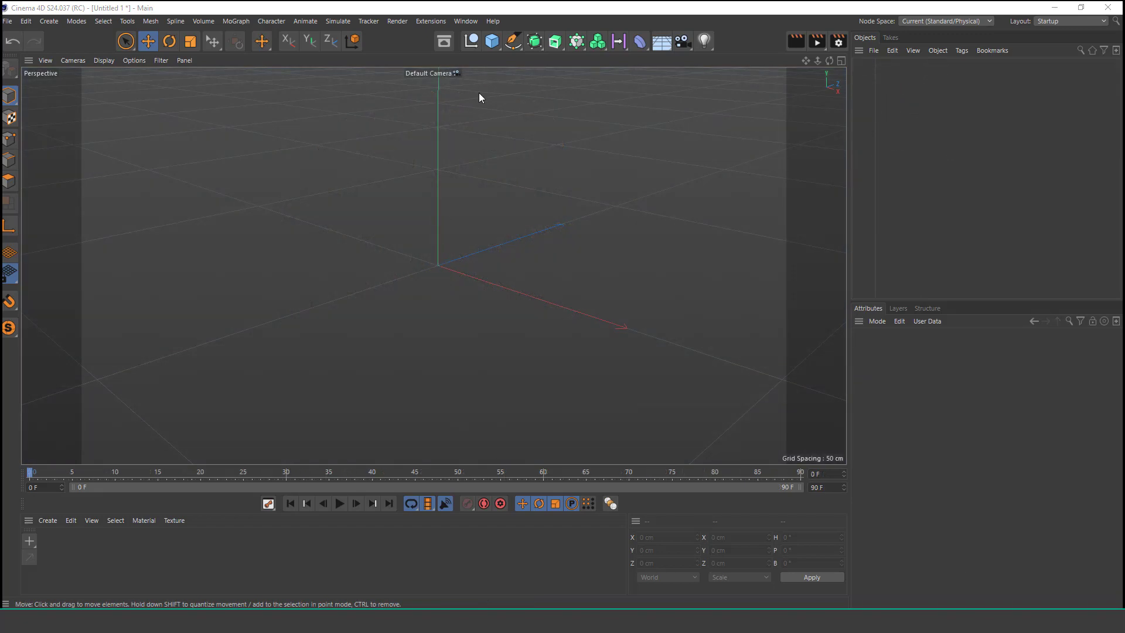
# Step: Add an extruded Text object to the empty scene and set its alignment to Middle
pyautogui.click(492, 41)
pyautogui.click(543, 148)
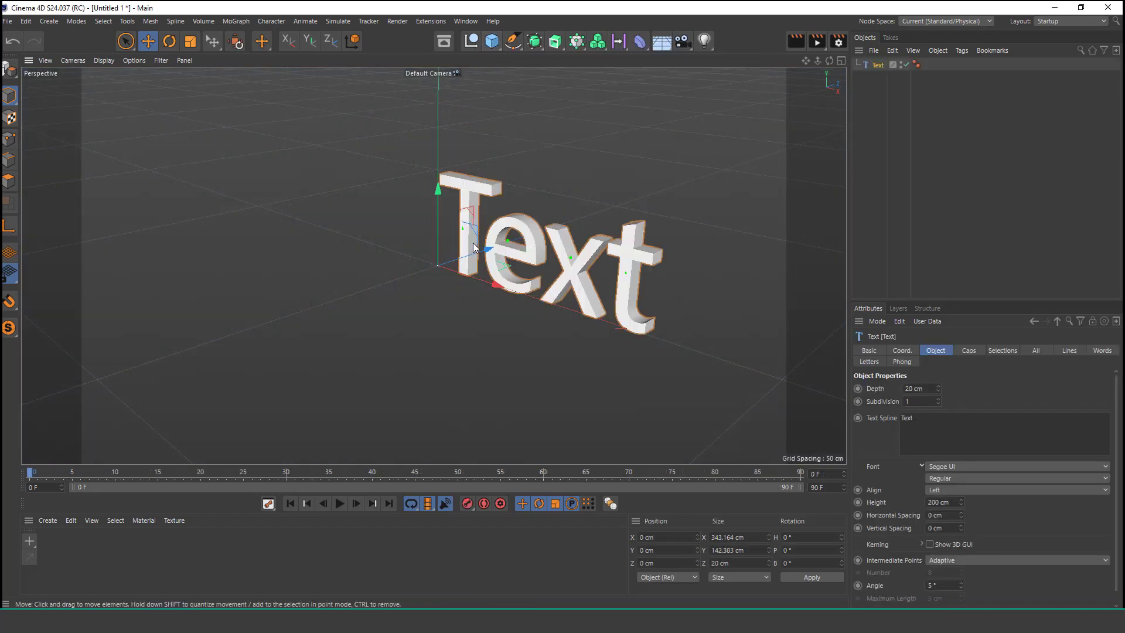
pyautogui.scroll(3, 471, 251)
pyautogui.scroll(2, 467, 253)
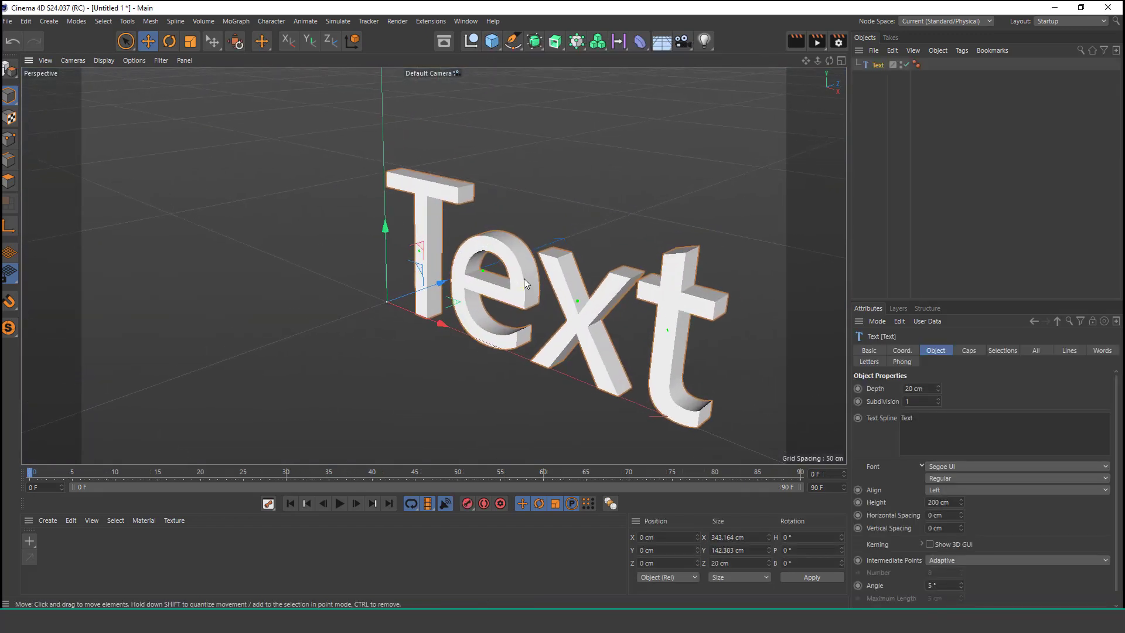
pyautogui.click(969, 491)
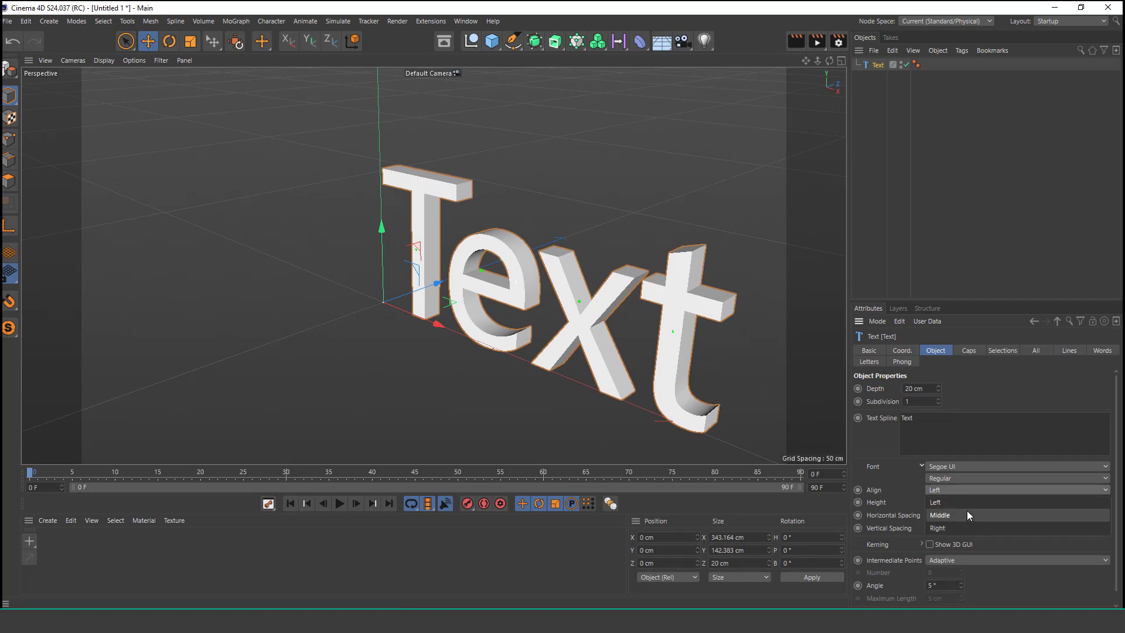
pyautogui.click(966, 510)
# Step: Change the Text object's content to the letter C and its font to Segoe UI Black
pyautogui.doubleClick(915, 411)
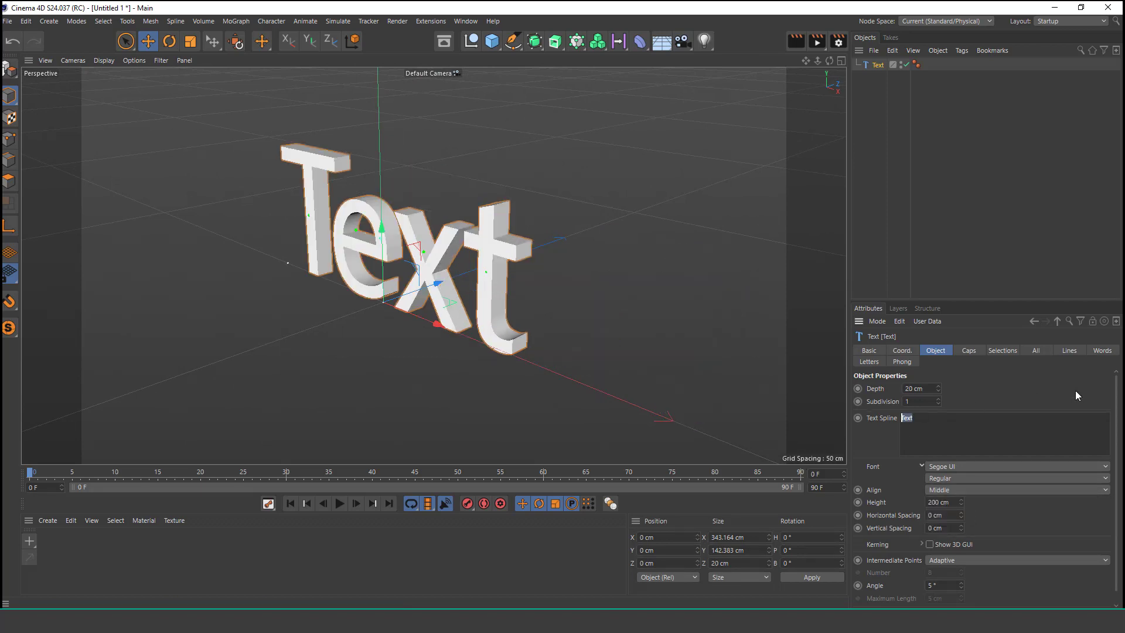
pyautogui.write('C')
pyautogui.click(964, 468)
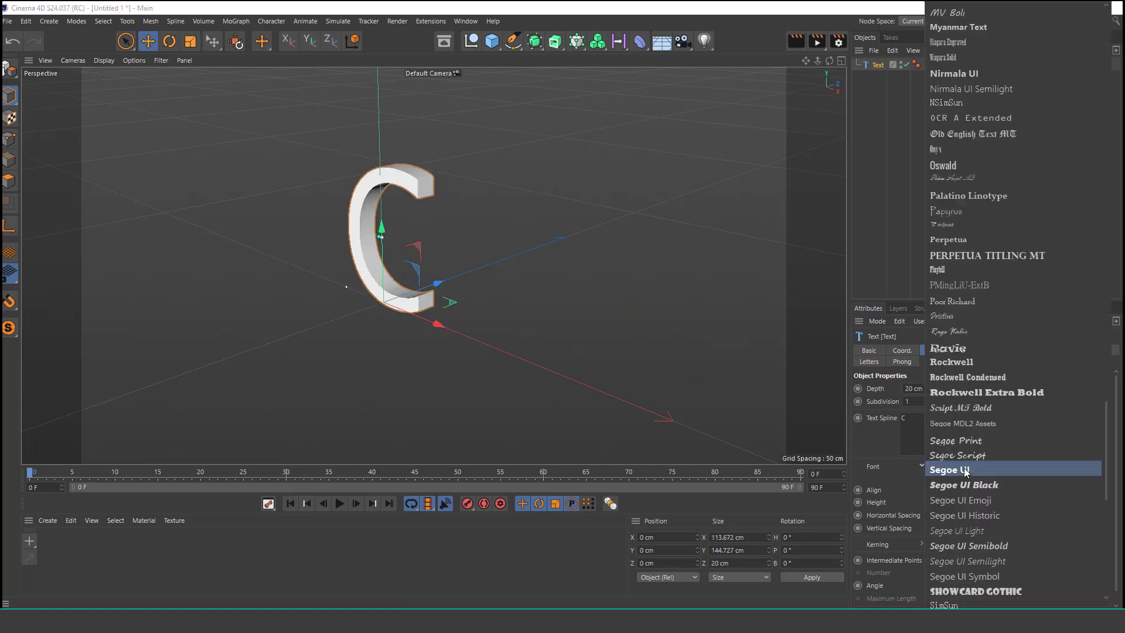
pyautogui.click(1014, 487)
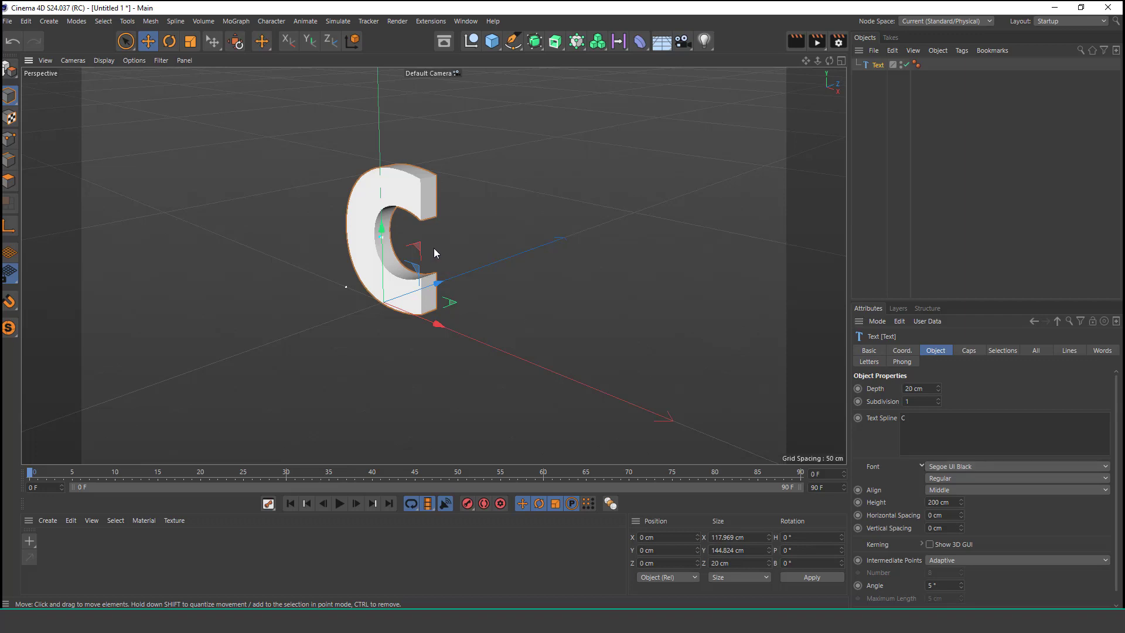
pyautogui.scroll(5, 446, 270)
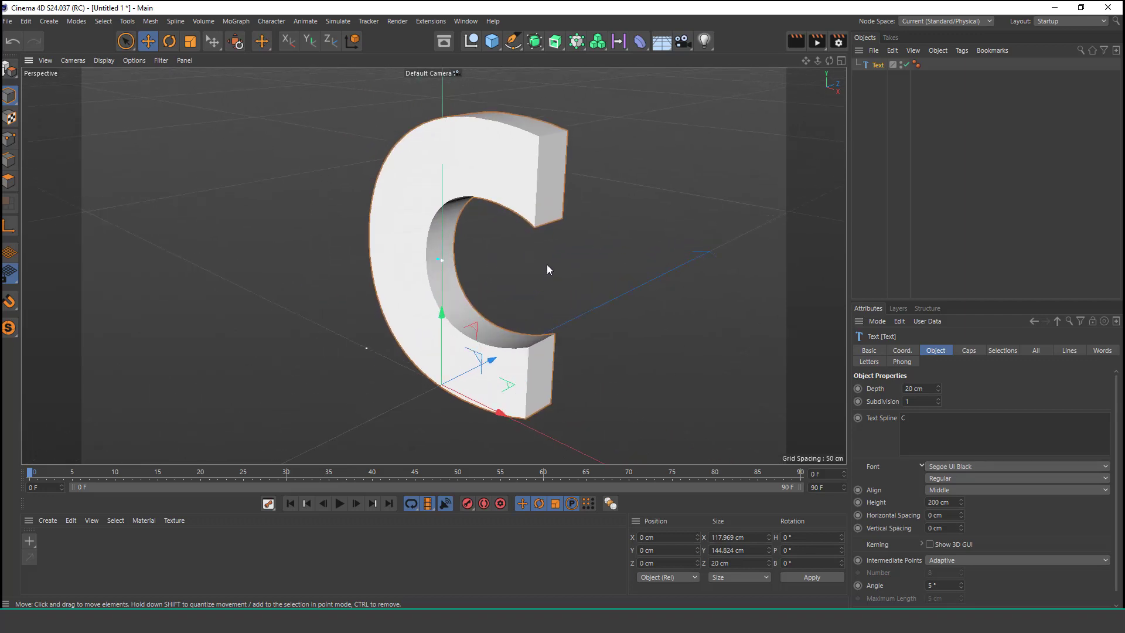
# Step: Show mesh edge lines over the shading in the viewport and set the letter's text height to 100 cm
pyautogui.click(104, 60)
pyautogui.click(143, 91)
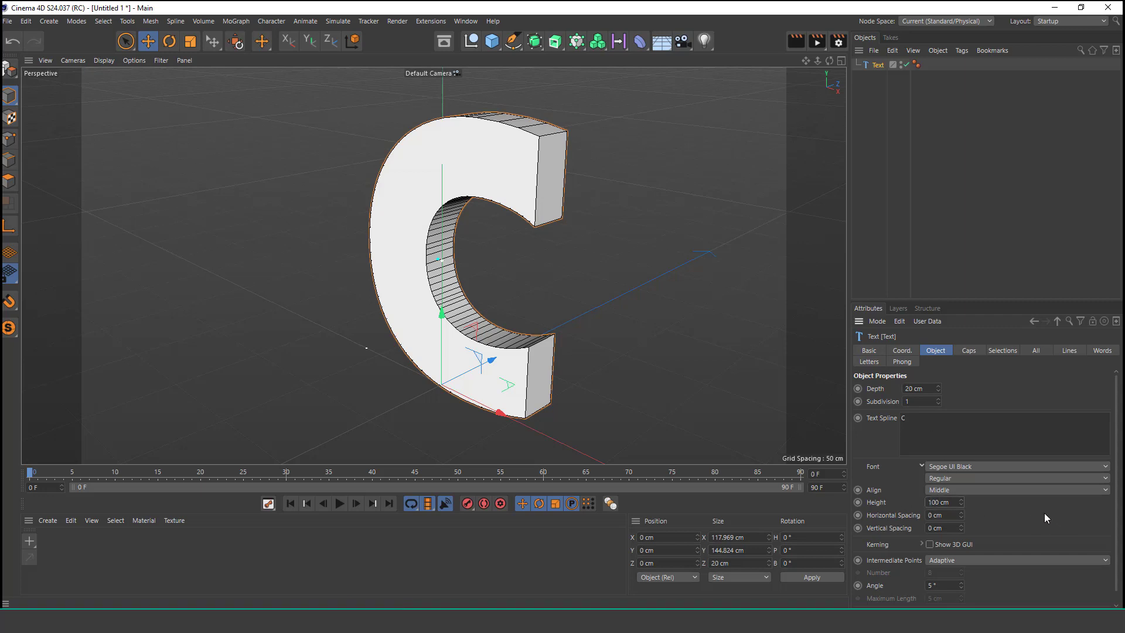
pyautogui.press('Return')
pyautogui.scroll(5, 460, 333)
pyautogui.keyDown('alt'); pyautogui.moveTo(480, 337); pyautogui.dragTo(496, 369); pyautogui.keyUp('alt')
pyautogui.scroll(1, 497, 369)
pyautogui.keyDown('alt'); pyautogui.moveTo(498, 370); pyautogui.dragTo(495, 348, button='middle'); pyautogui.keyUp('alt')
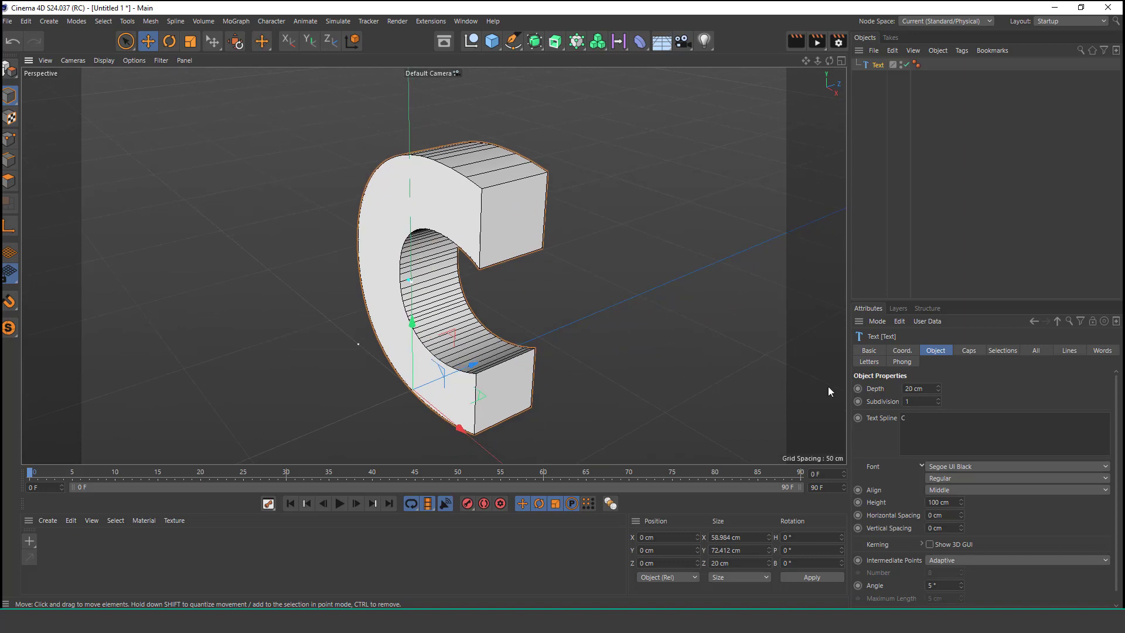
# Step: Set the letter C's depth subdivision to 2
pyautogui.click(937, 398)
pyautogui.scroll(-1, 487, 284)
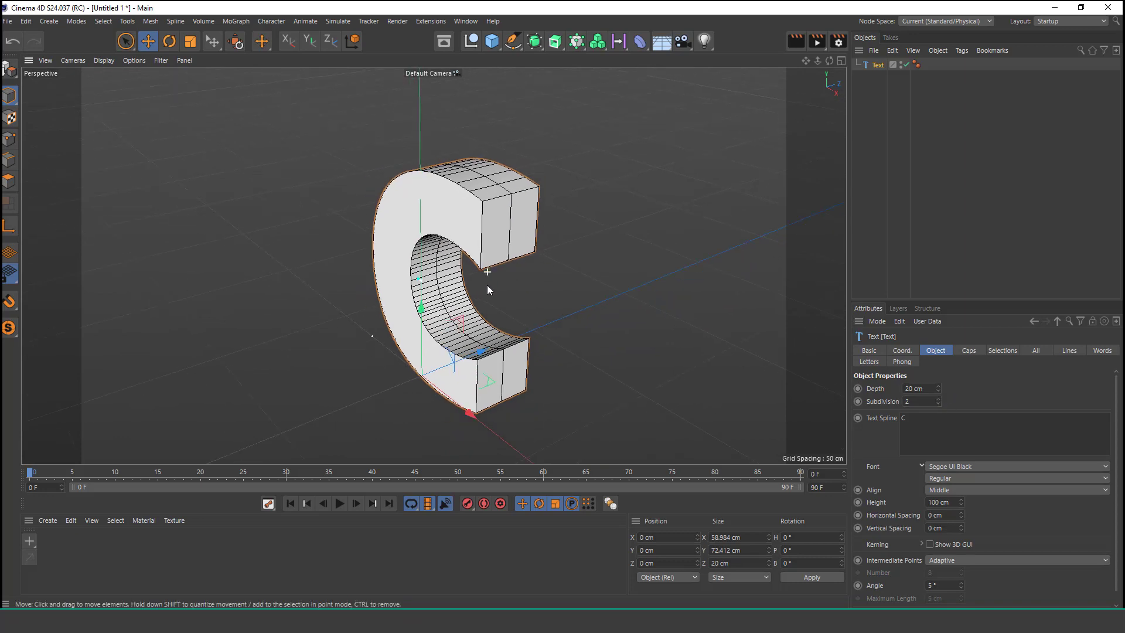
pyautogui.moveTo(489, 289)
pyautogui.keyDown('alt'); pyautogui.mouseDown()
pyautogui.moveTo(319, 291)
pyautogui.moveTo(490, 299)
pyautogui.mouseUp(); pyautogui.keyUp('alt')
pyautogui.scroll(1, 485, 281)
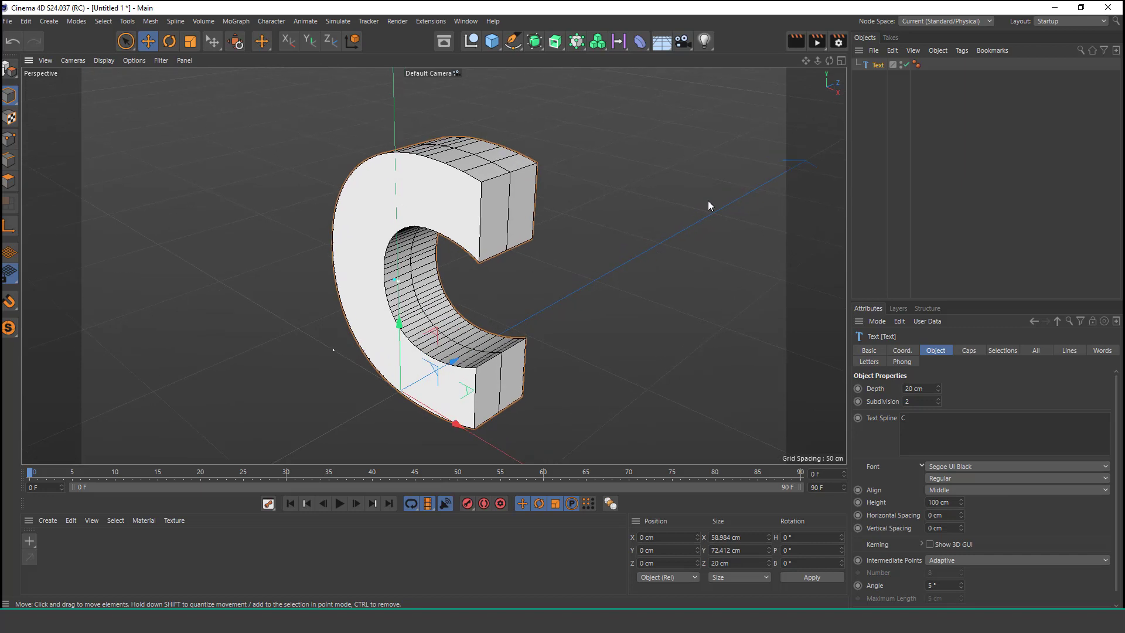
# Step: Duplicate the letter C by copying and pasting the Text object
pyautogui.click(893, 52)
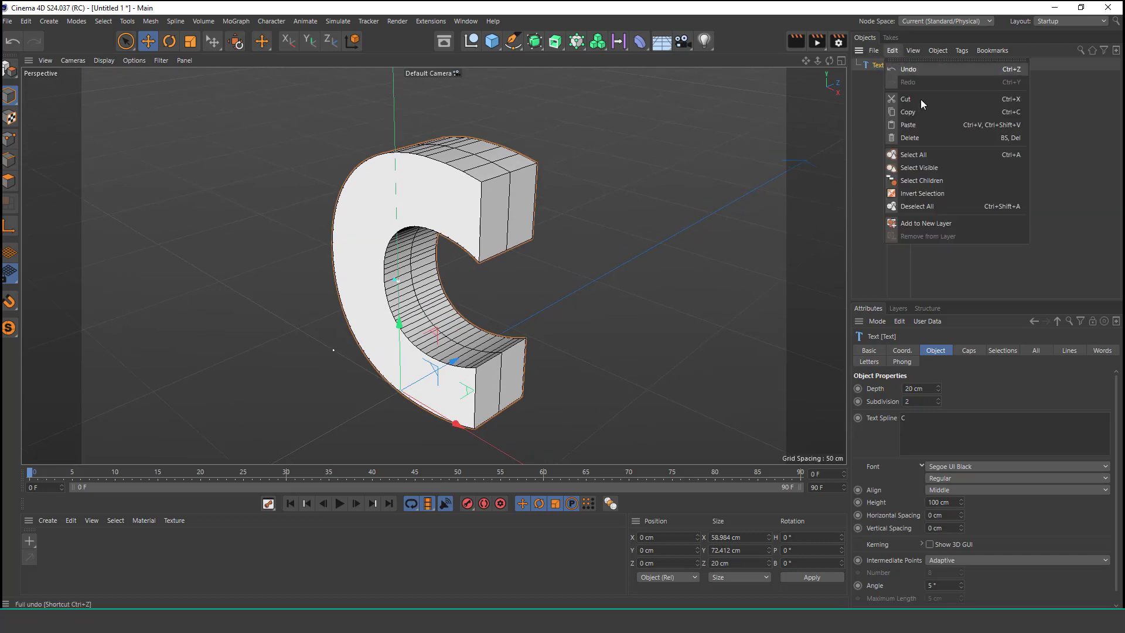
pyautogui.click(931, 111)
pyautogui.click(893, 51)
pyautogui.click(914, 125)
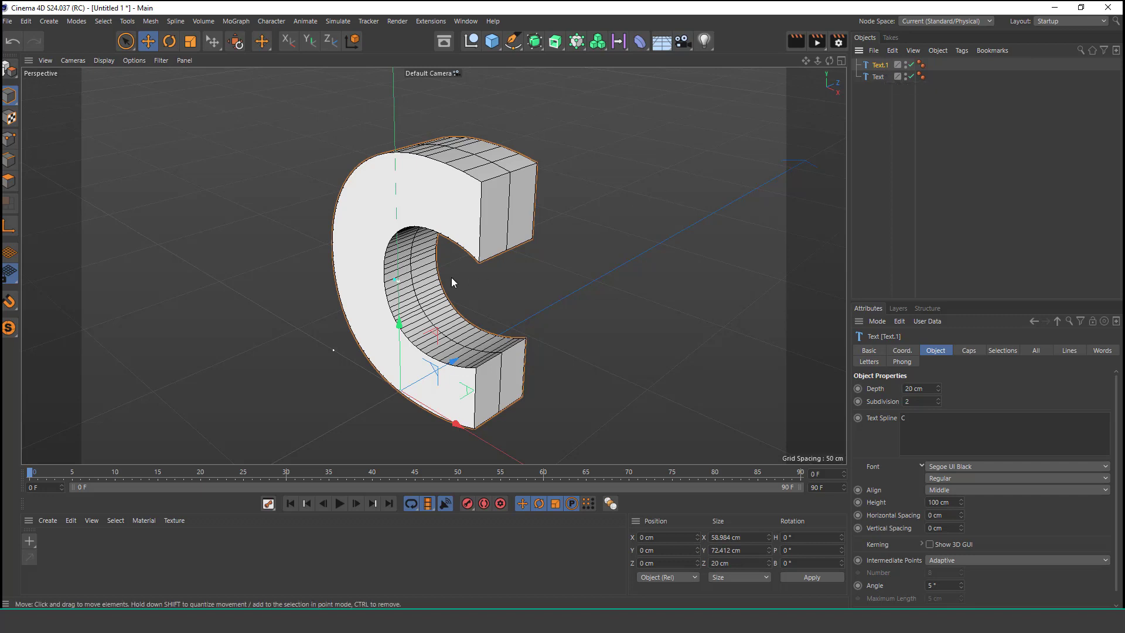
# Step: Move the duplicated letter along the X axis to about 123.4 cm, clear of the original
pyautogui.scroll(-4, 459, 291)
pyautogui.keyDown('alt'); pyautogui.moveTo(474, 296); pyautogui.dragTo(427, 223, button='middle'); pyautogui.keyUp('alt')
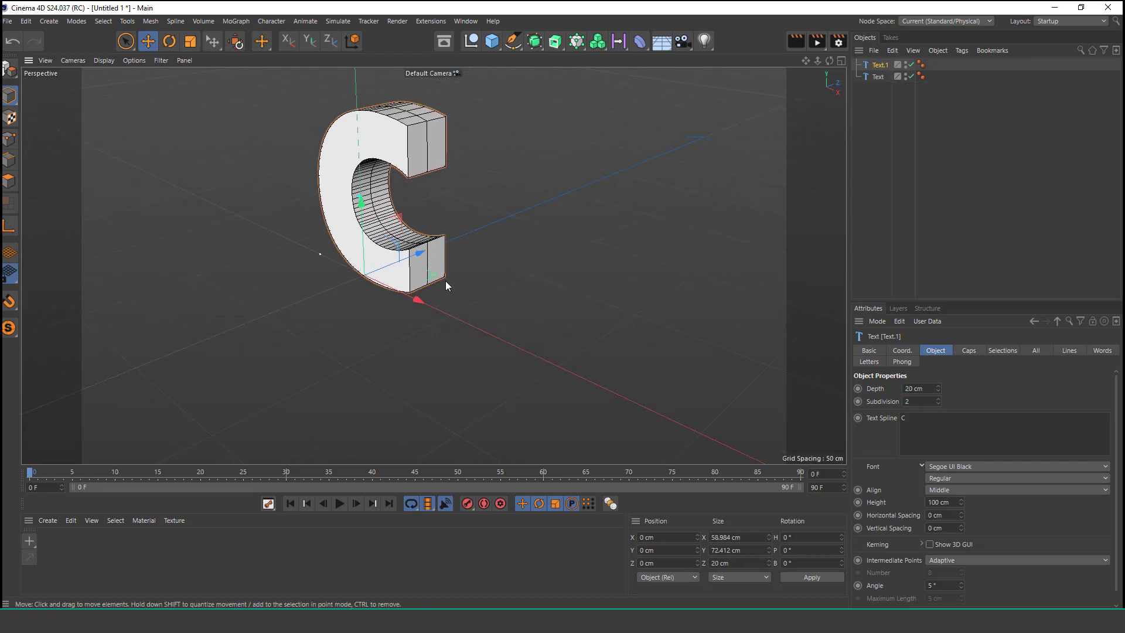
pyautogui.moveTo(439, 315); pyautogui.dragTo(686, 422)
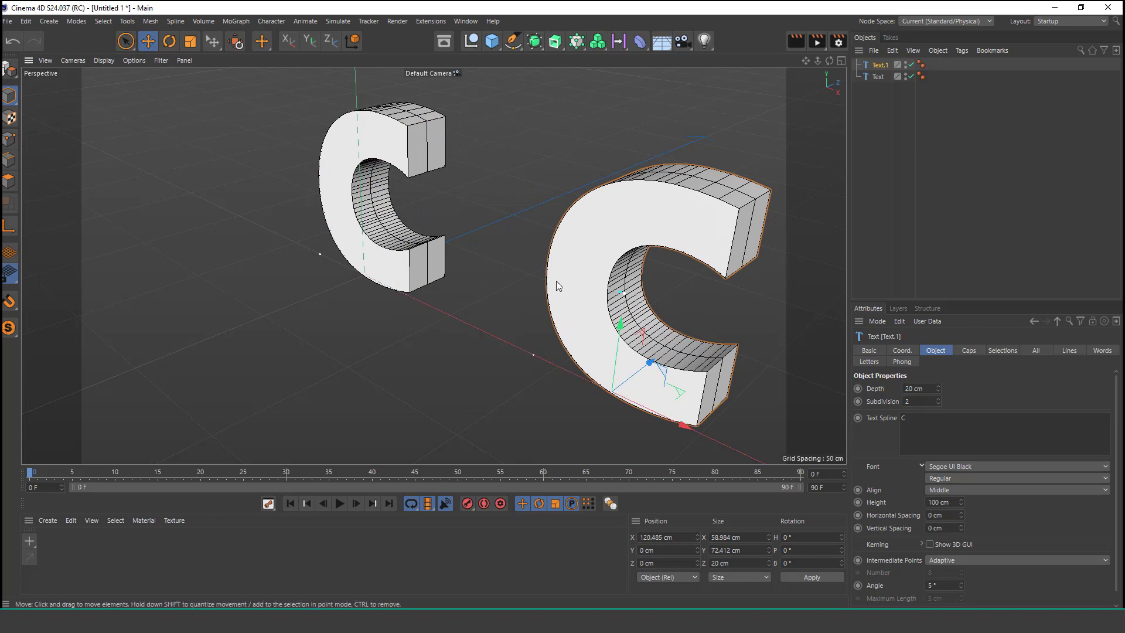
pyautogui.scroll(-2, 530, 276)
pyautogui.keyDown('alt'); pyautogui.moveTo(530, 276); pyautogui.dragTo(502, 274, button='middle'); pyautogui.keyUp('alt')
pyautogui.scroll(2, 551, 267)
pyautogui.moveTo(600, 402); pyautogui.dragTo(607, 406)
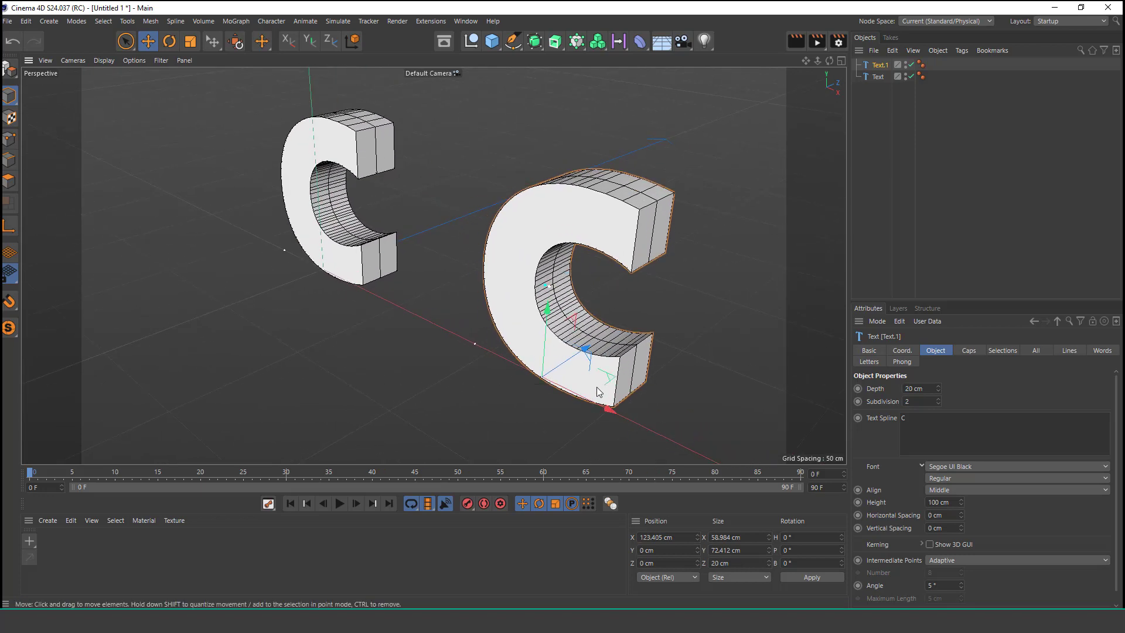
# Step: Change the duplicated Text object's content to a capital G
pyautogui.doubleClick(924, 432)
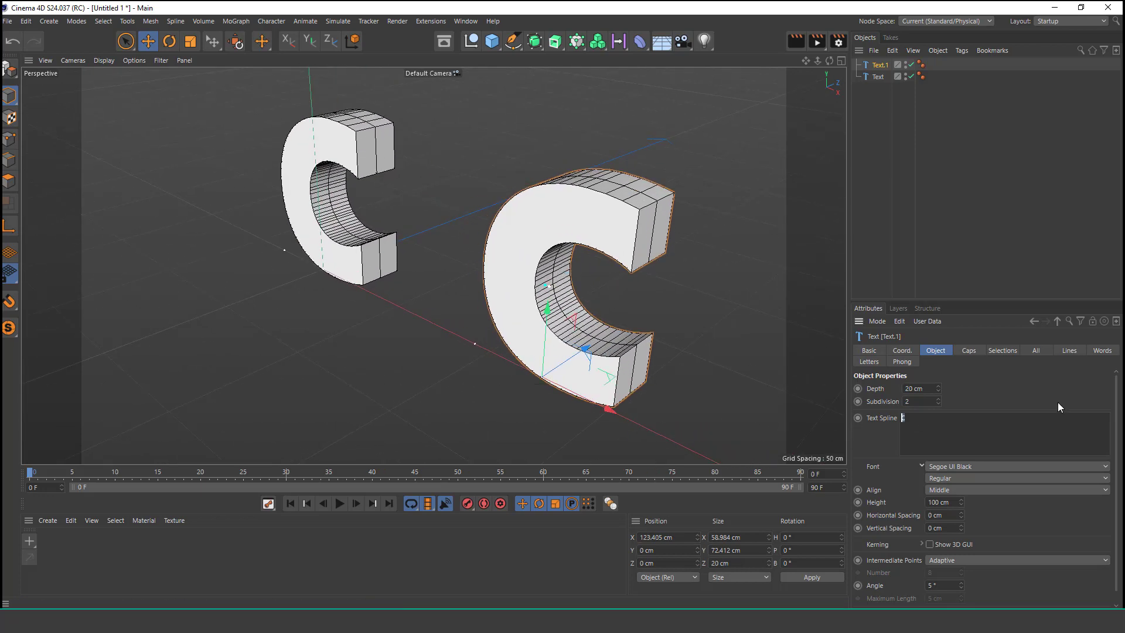
pyautogui.write('g')
pyautogui.click(1001, 389)
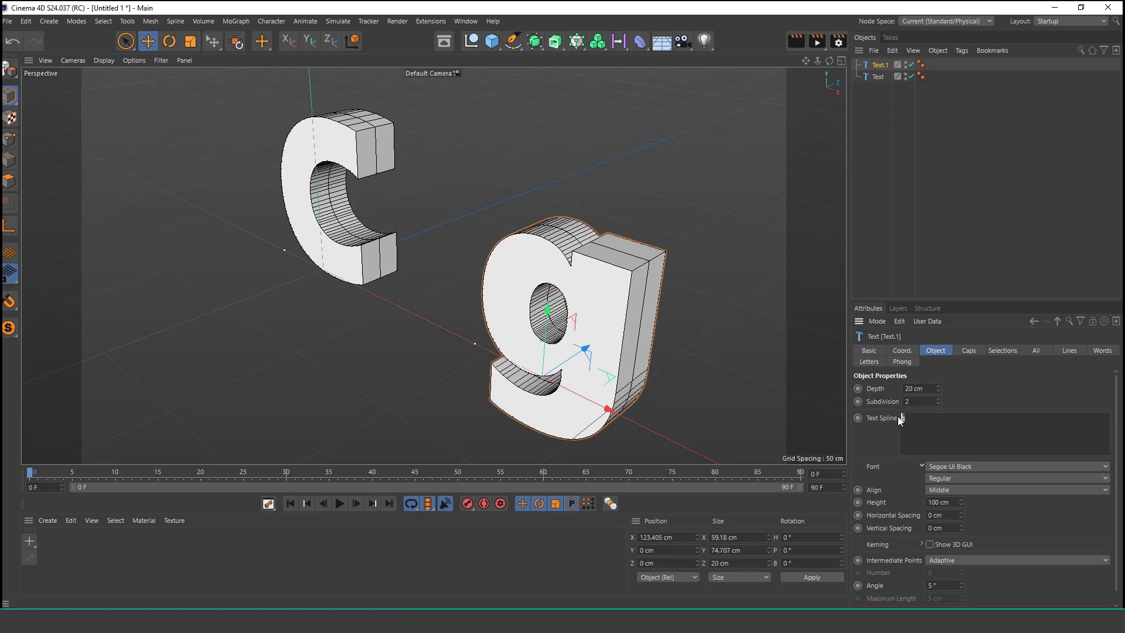
pyautogui.click(997, 387)
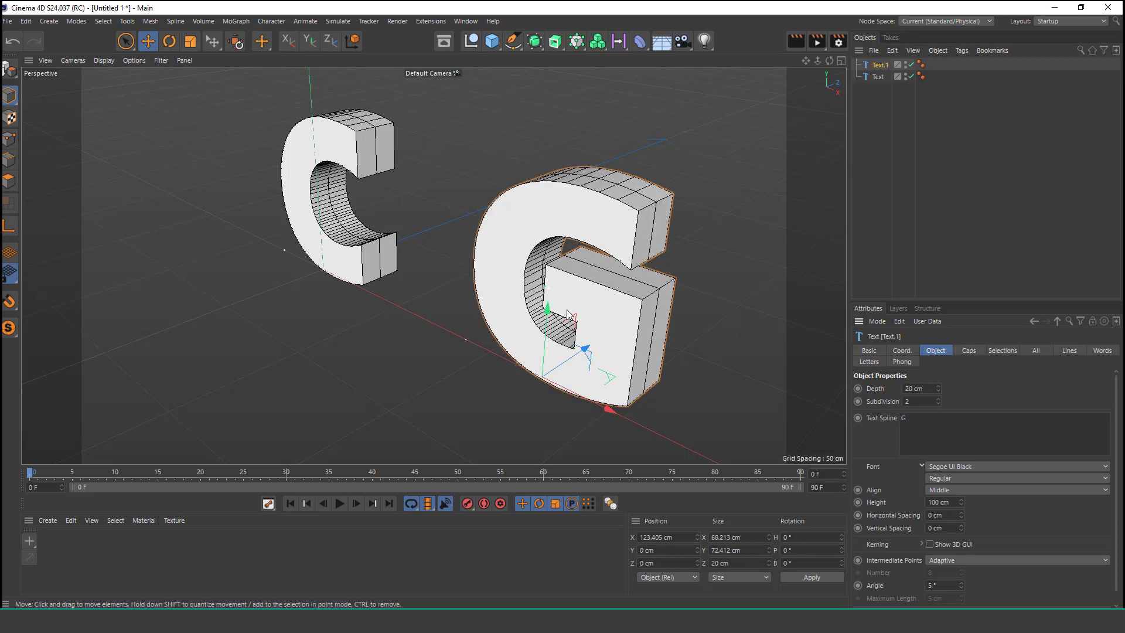
pyautogui.keyDown('alt'); pyautogui.moveTo(569, 314); pyautogui.dragTo(592, 275); pyautogui.keyUp('alt')
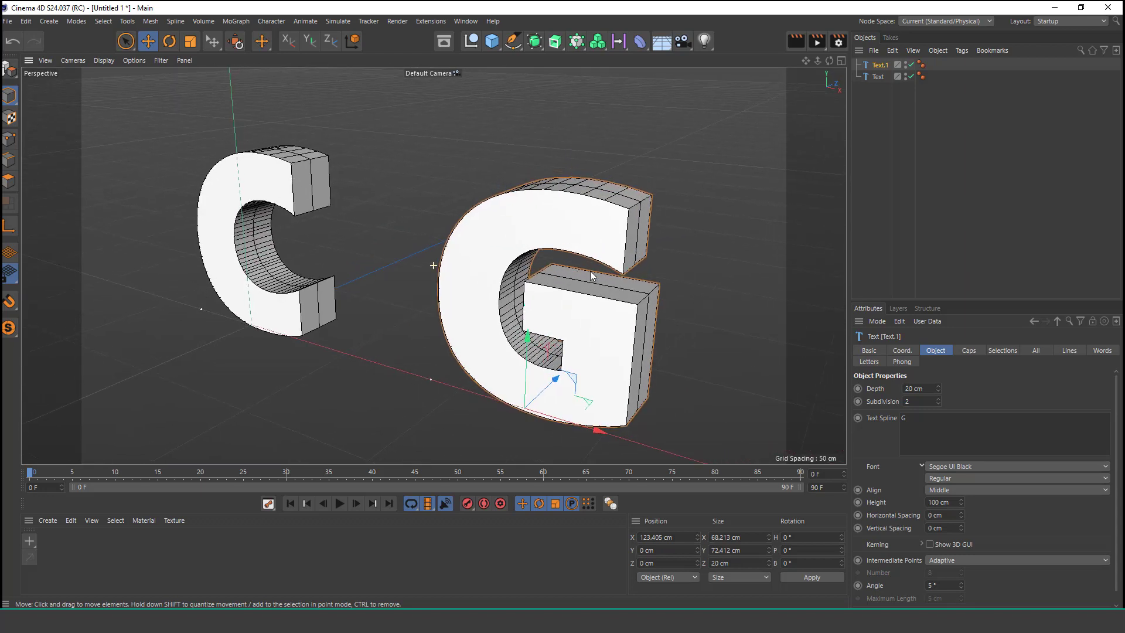
# Step: Convert both Text objects into editable hierarchies
pyautogui.moveTo(889, 100); pyautogui.dragTo(865, 57)
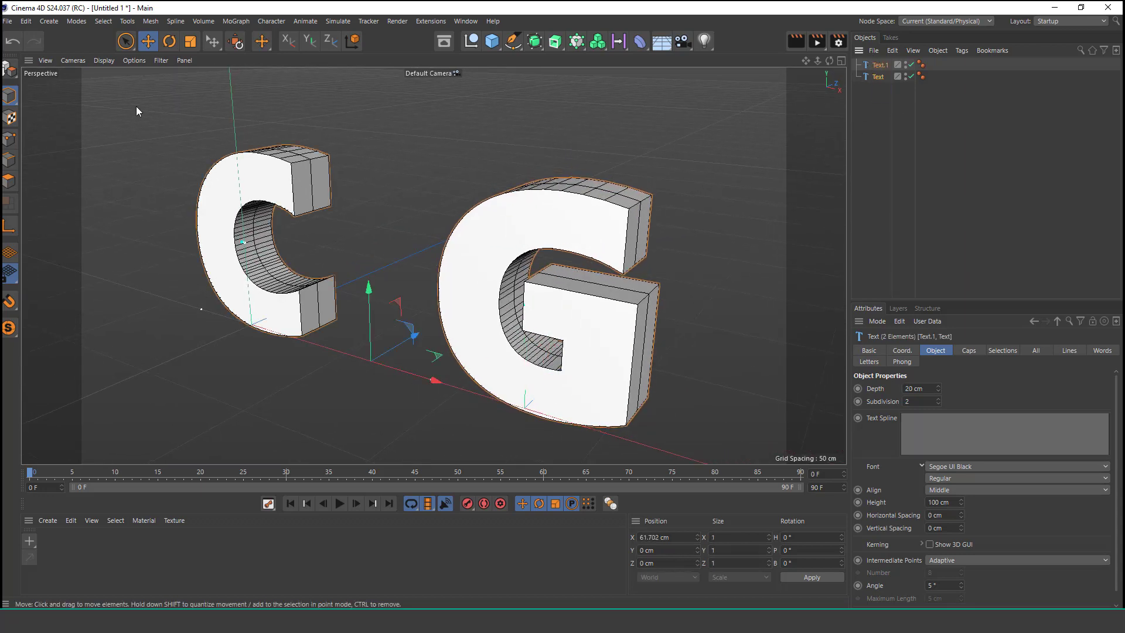
pyautogui.click(11, 69)
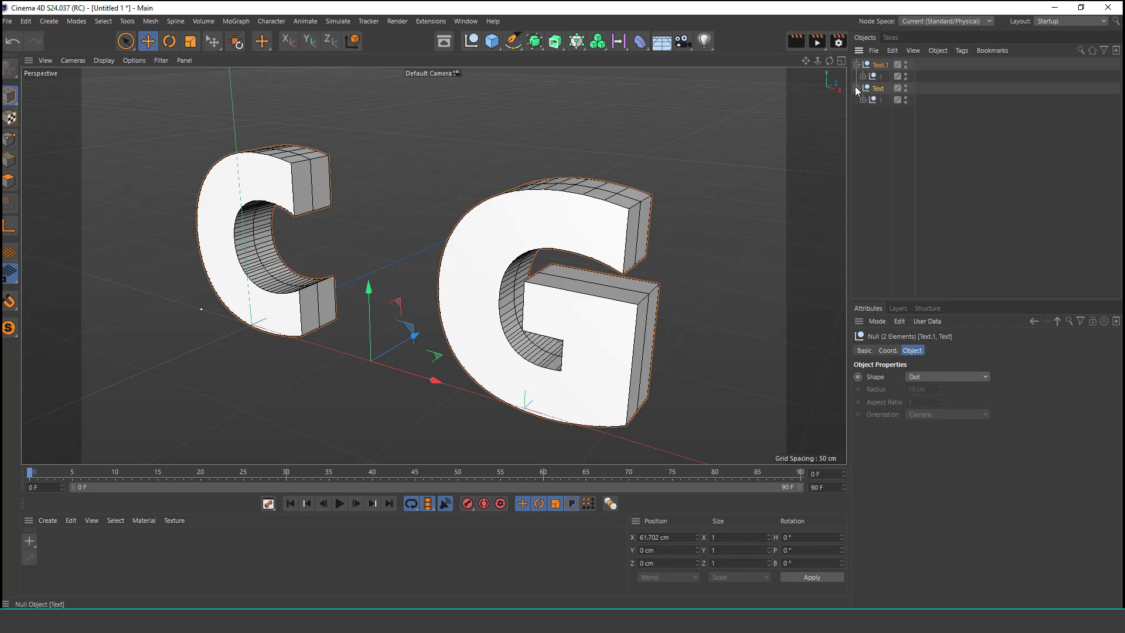
# Step: Expand both letter hierarchies completely and make all their nested objects editable, turning the extrusions into polygon objects
pyautogui.click(862, 100)
pyautogui.click(862, 77)
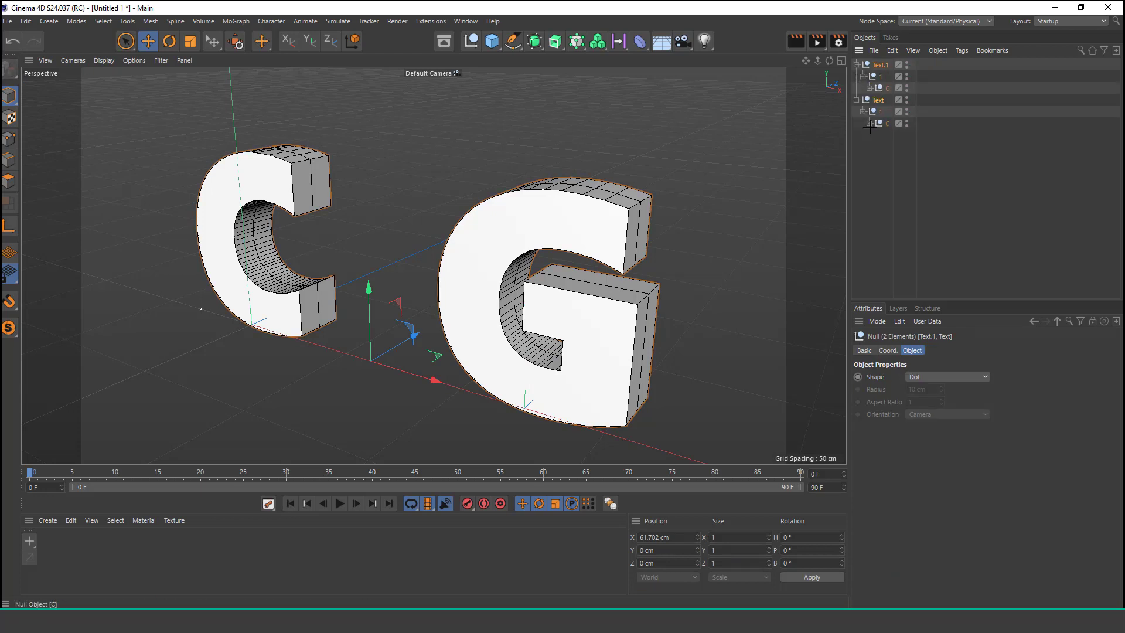
pyautogui.click(869, 124)
pyautogui.click(869, 88)
pyautogui.click(875, 147)
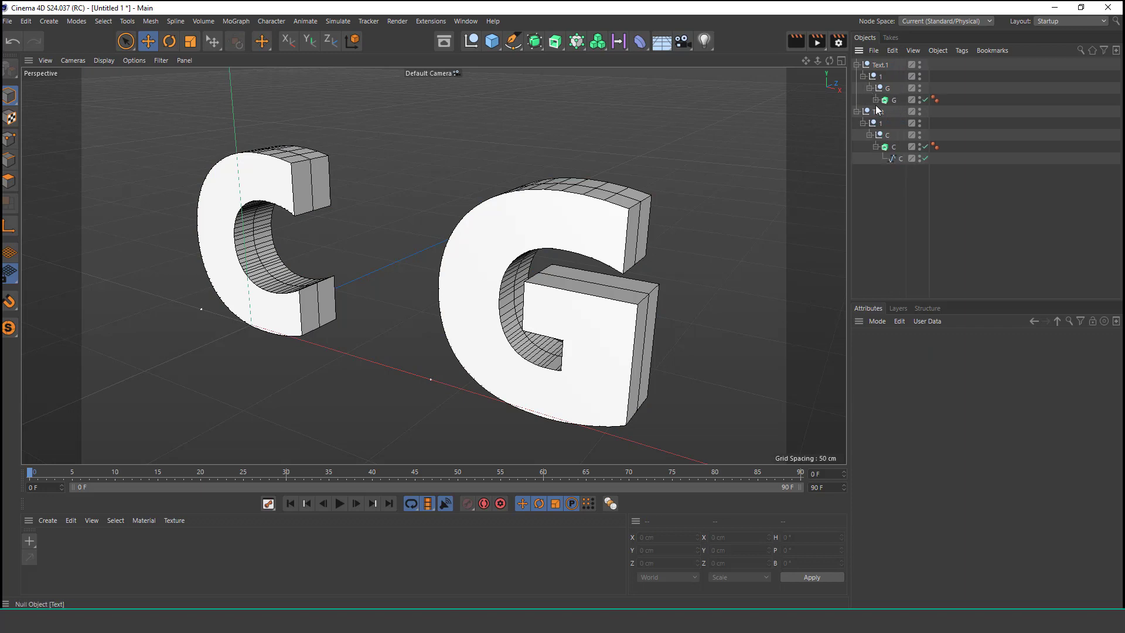
pyautogui.click(875, 100)
pyautogui.moveTo(895, 205); pyautogui.dragTo(863, 65)
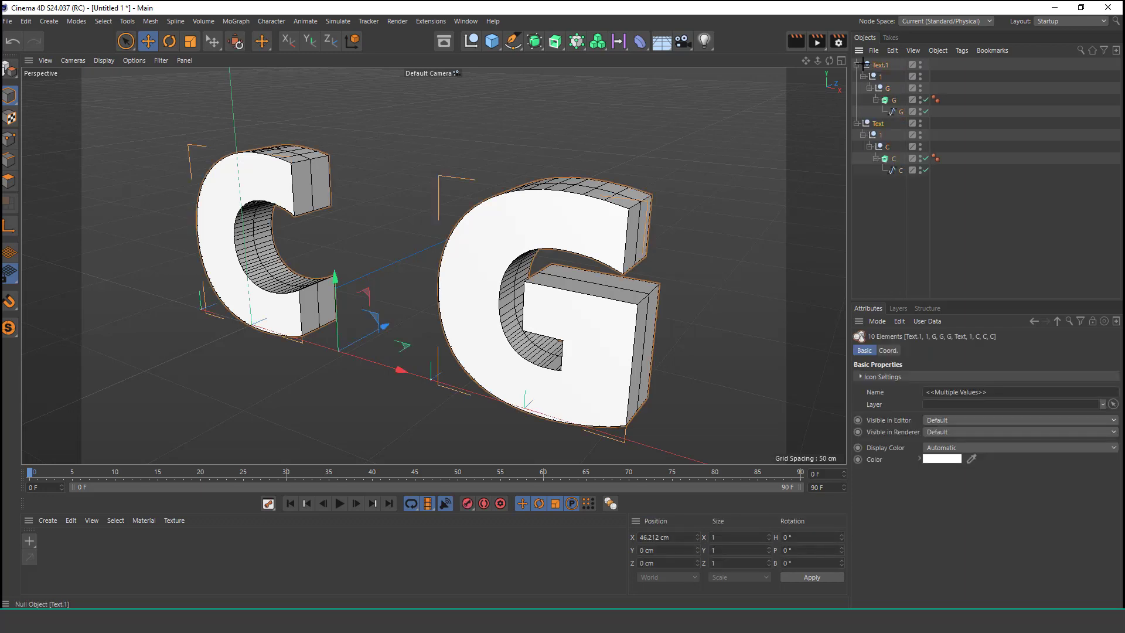
pyautogui.click(10, 69)
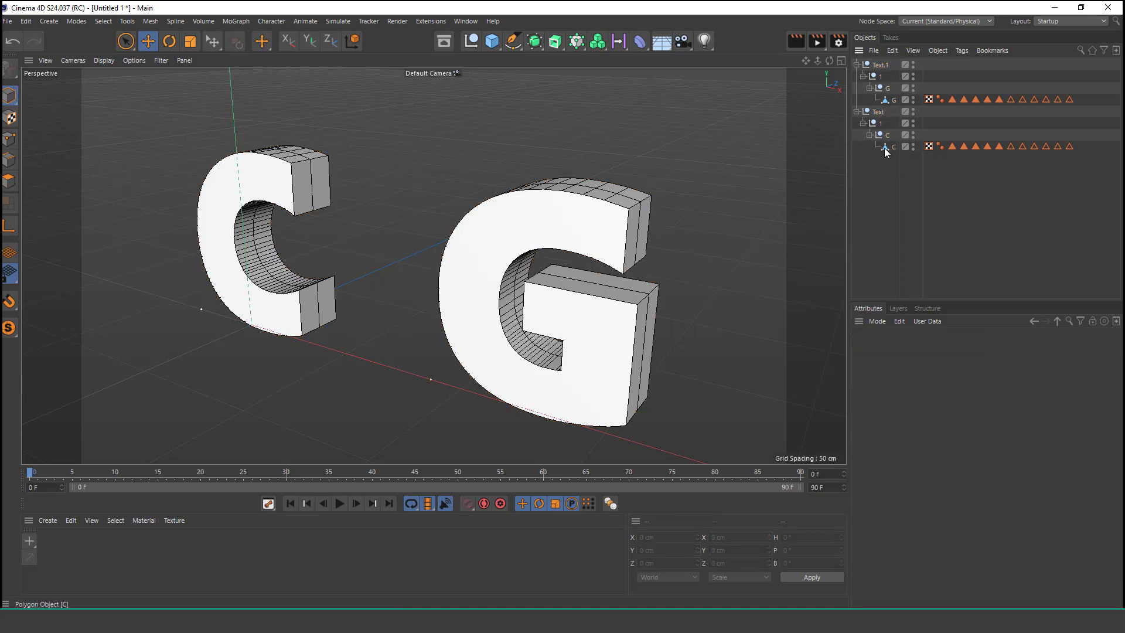
# Step: Pull the C and G polygon objects out of their parent nulls and delete the leftover Text and Text.1 hierarchies
pyautogui.moveTo(884, 148); pyautogui.dragTo(877, 167)
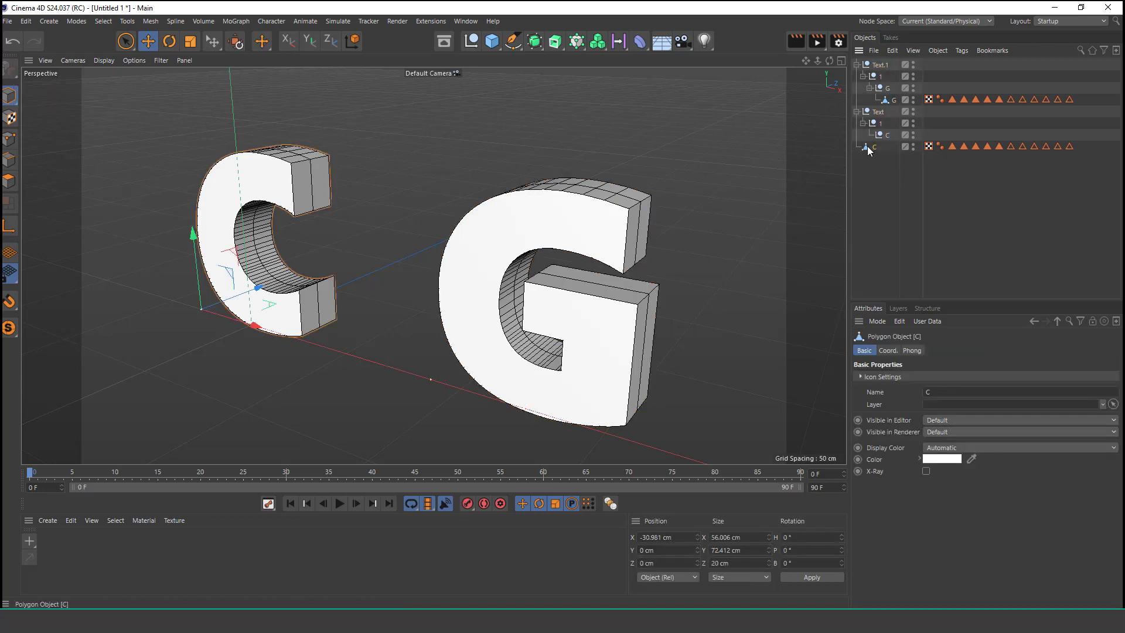
pyautogui.click(878, 112)
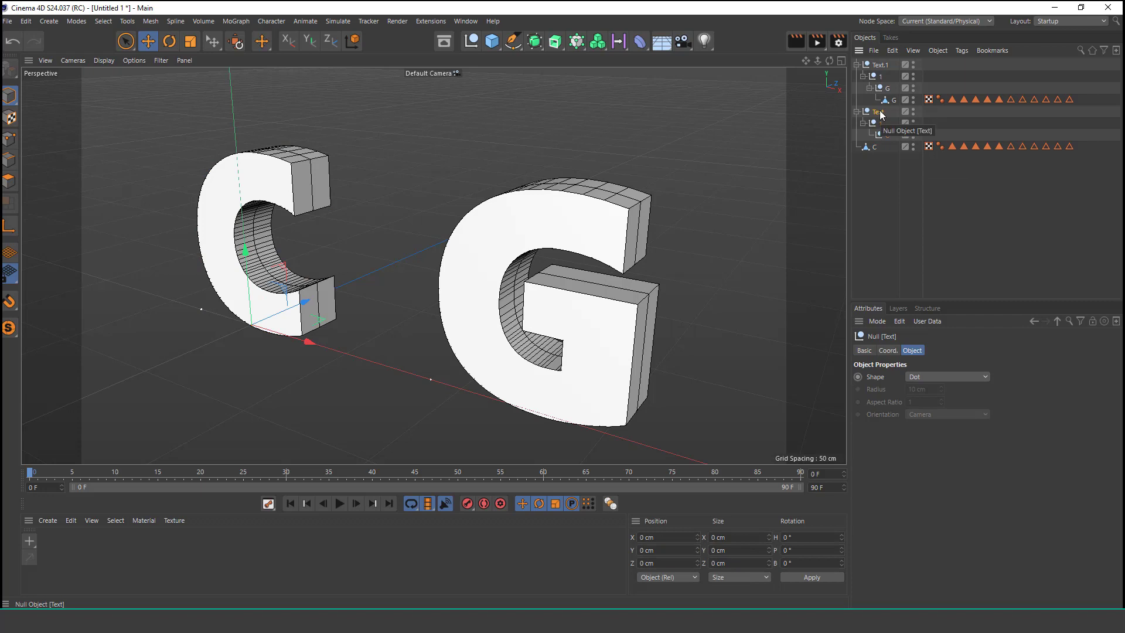
pyautogui.press('Delete')
pyautogui.moveTo(884, 101); pyautogui.dragTo(872, 125)
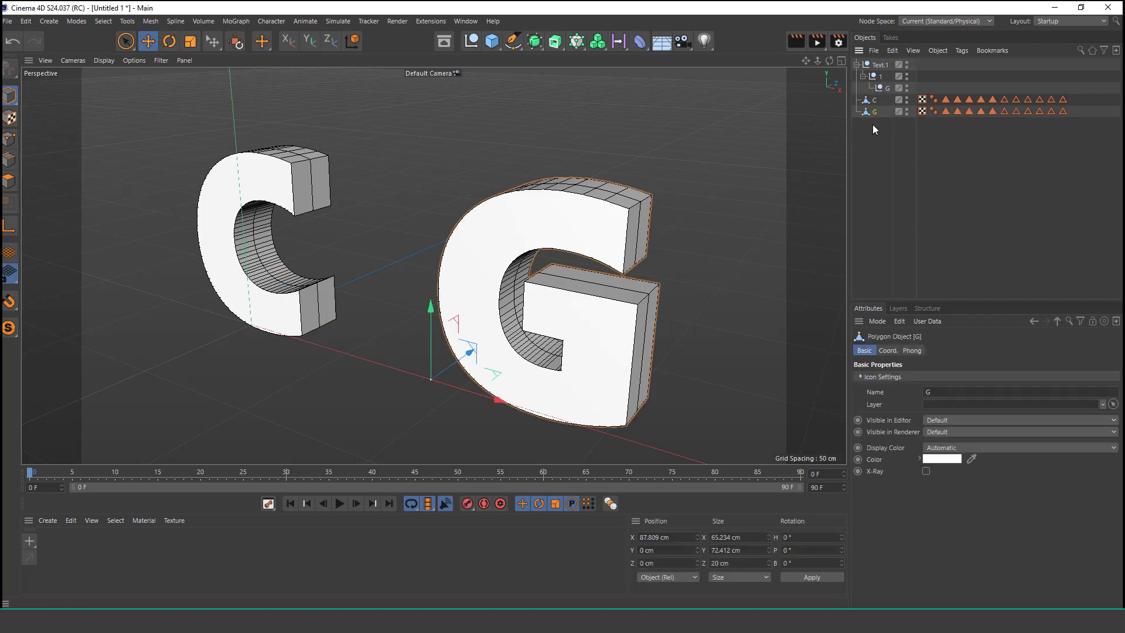
pyautogui.click(886, 69)
pyautogui.press('Delete')
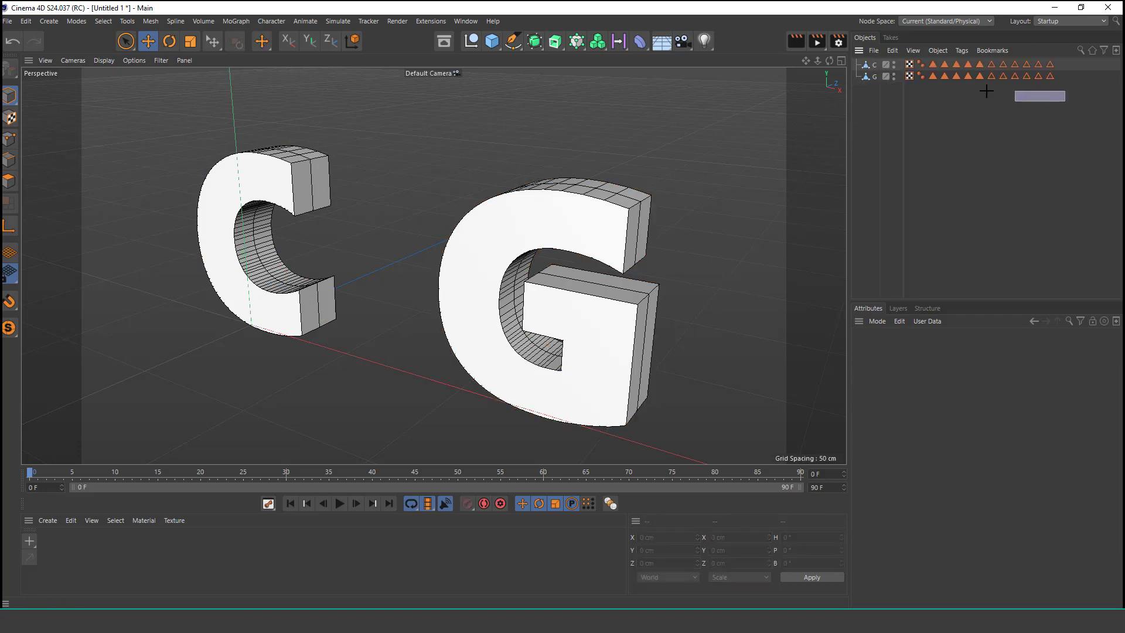
# Step: Delete all triangle-shaped selection tags from the C and G polygon objects
pyautogui.moveTo(986, 91); pyautogui.dragTo(925, 58)
pyautogui.press('Delete')
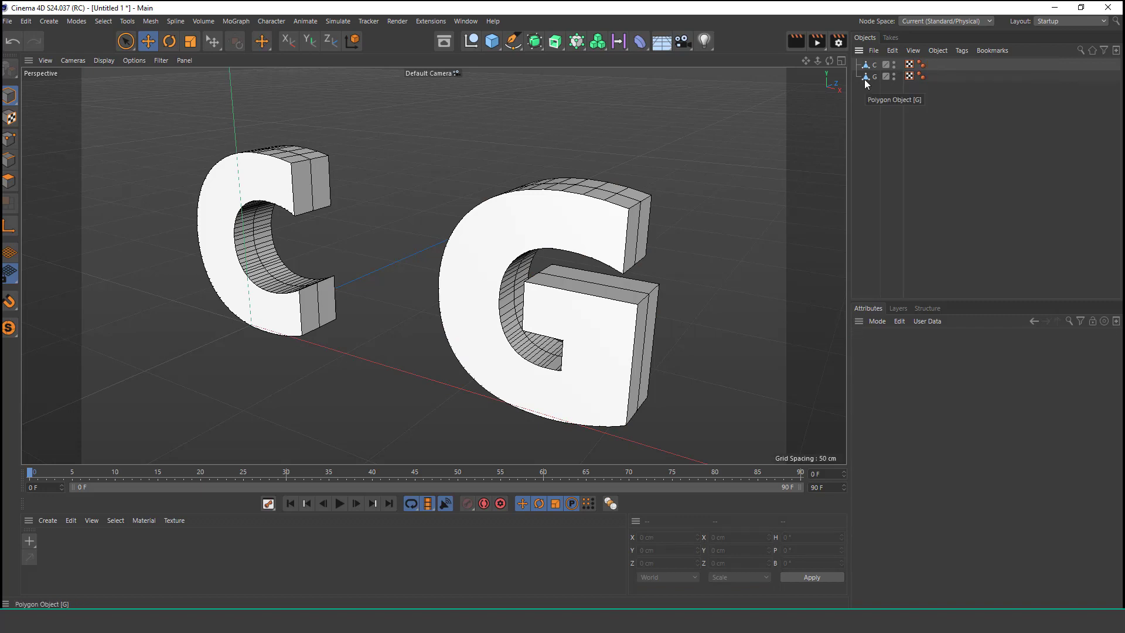
# Step: Add a Sphere primitive and set its radius to 4 cm
pyautogui.click(491, 41)
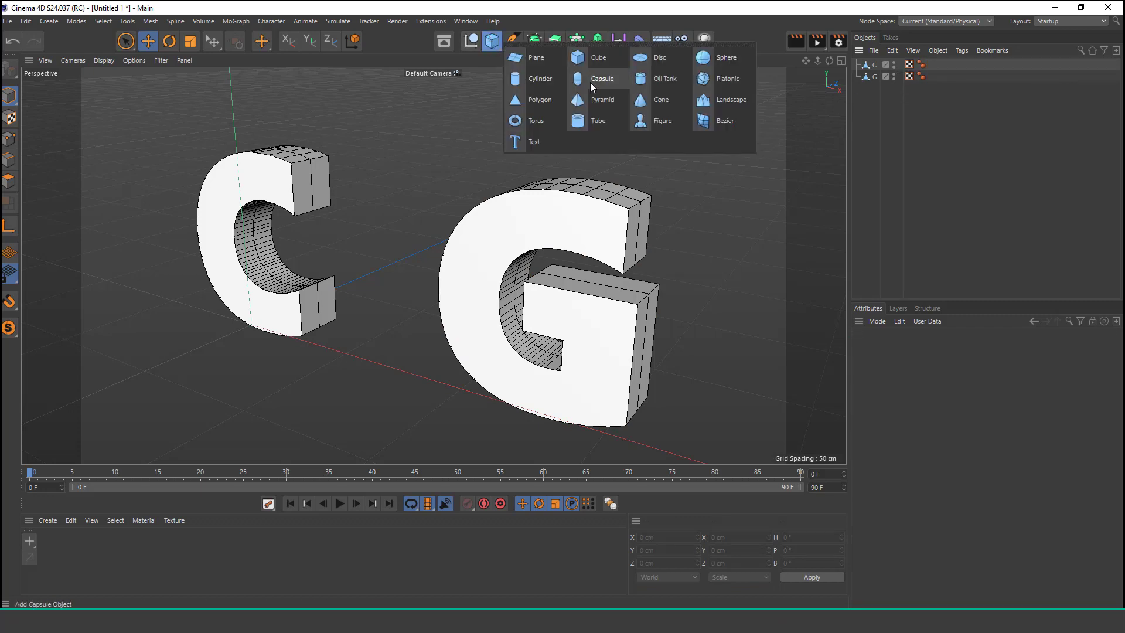
pyautogui.click(703, 60)
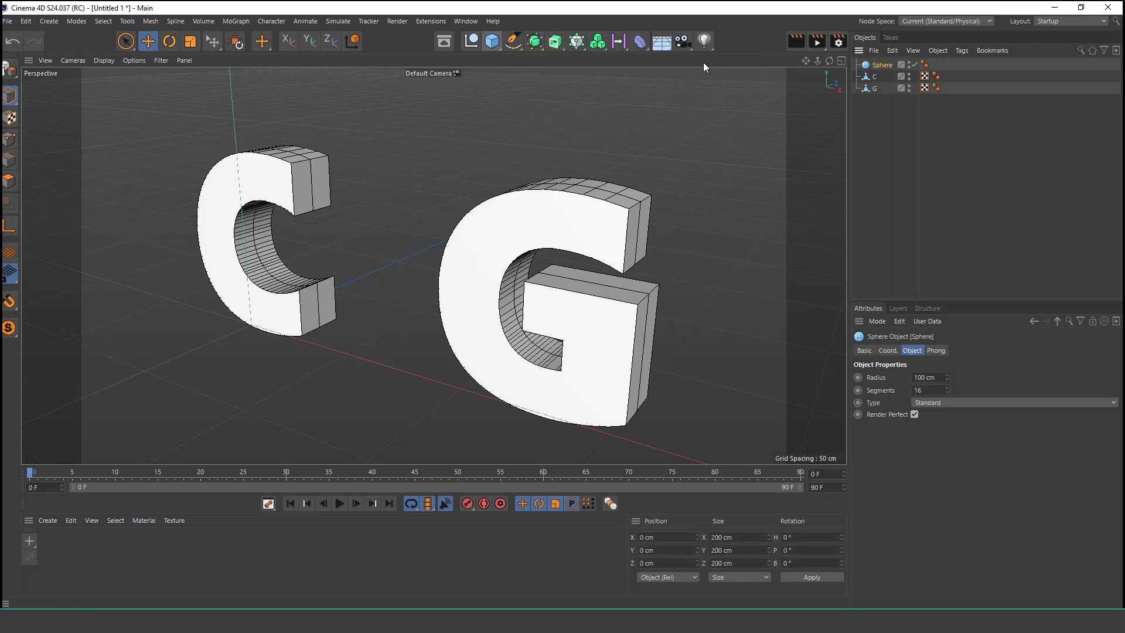
pyautogui.moveTo(938, 377); pyautogui.dragTo(831, 371)
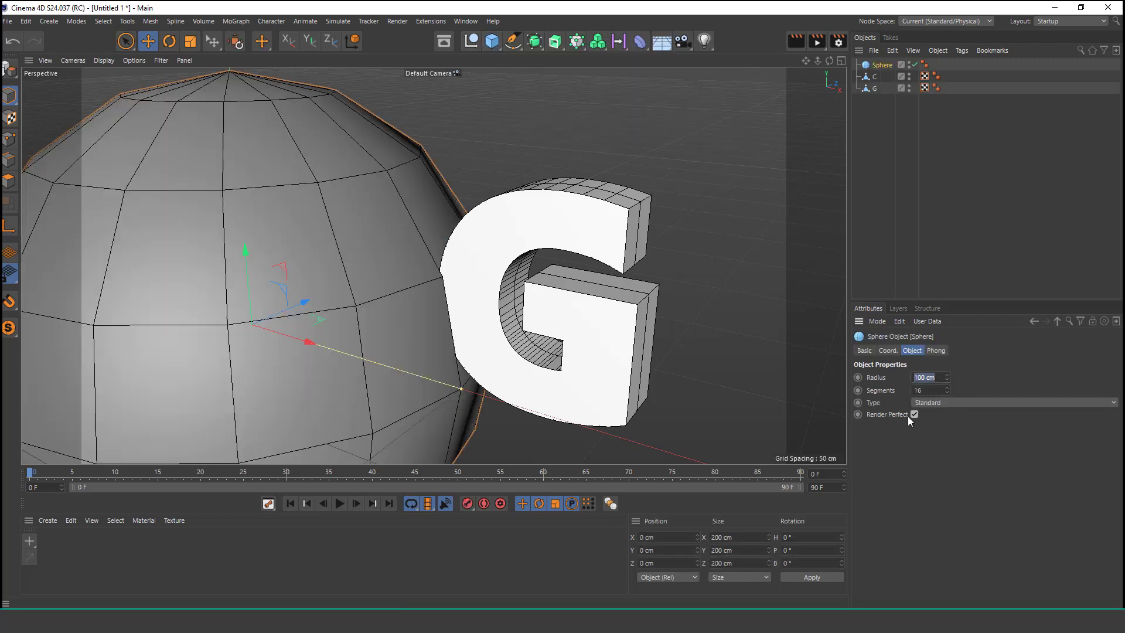
pyautogui.write('4')
pyautogui.press('Return')
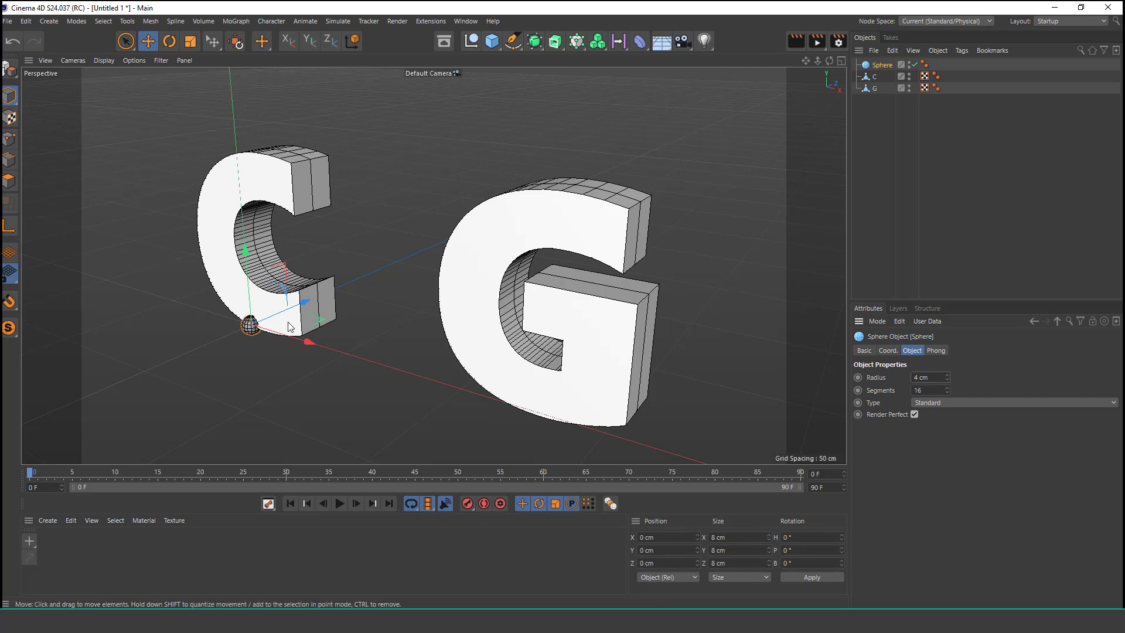
# Step: Reduce the sphere's radius to 2 cm and move it about 54.6 cm along the X axis, clear of the C
pyautogui.scroll(3, 289, 327)
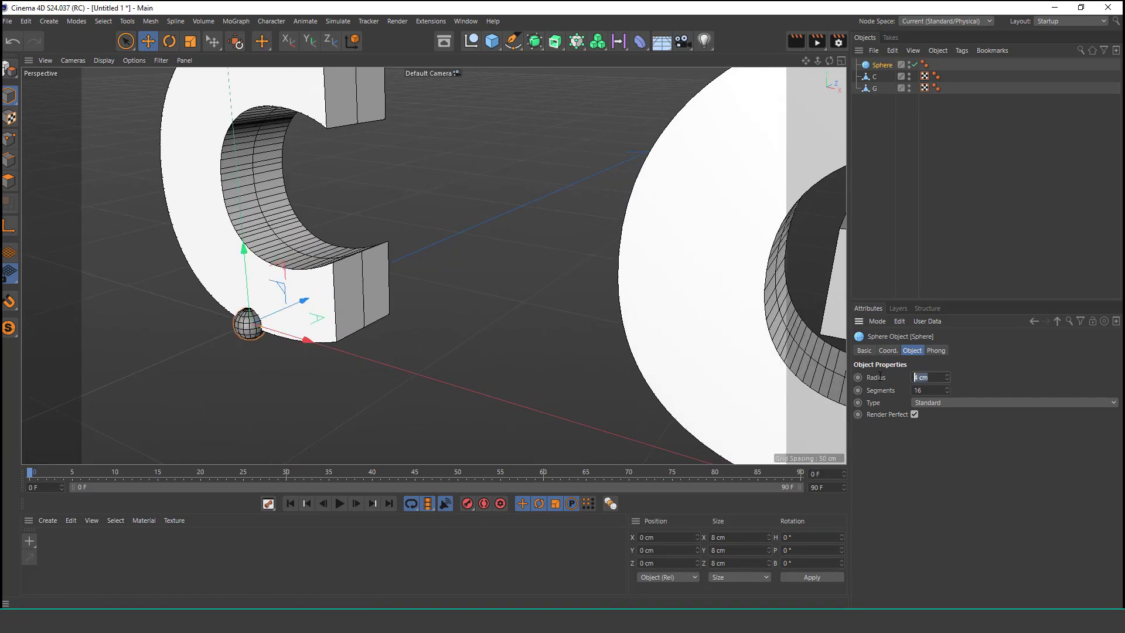
pyautogui.write('2')
pyautogui.press('Return')
pyautogui.moveTo(314, 343); pyautogui.dragTo(512, 389)
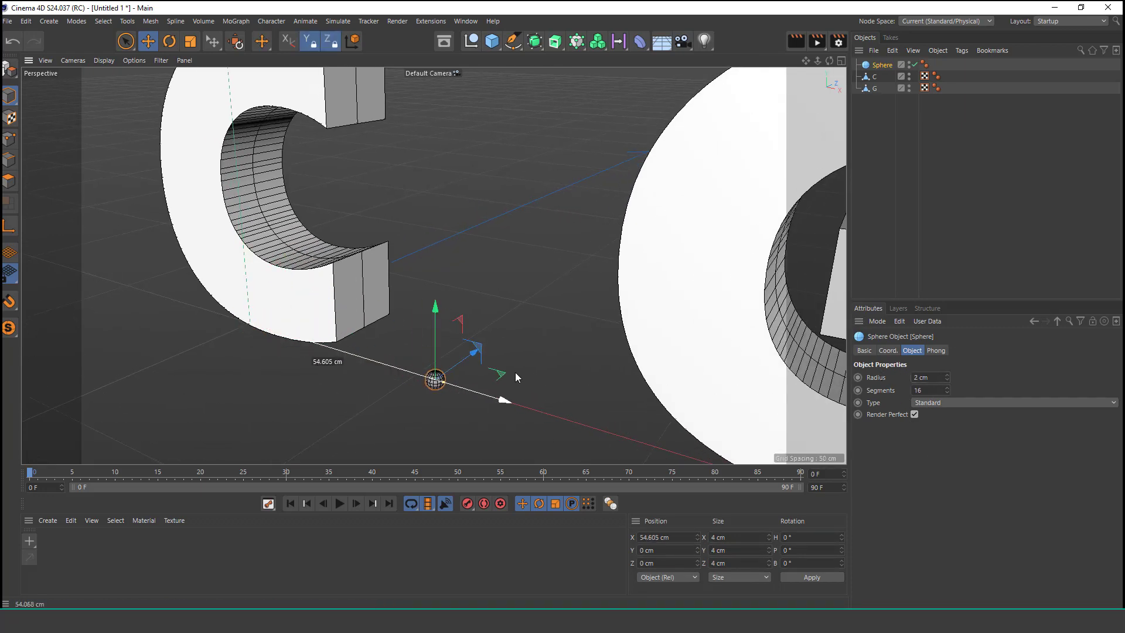
# Step: Set the sphere's segments to 8
pyautogui.scroll(3, 436, 380)
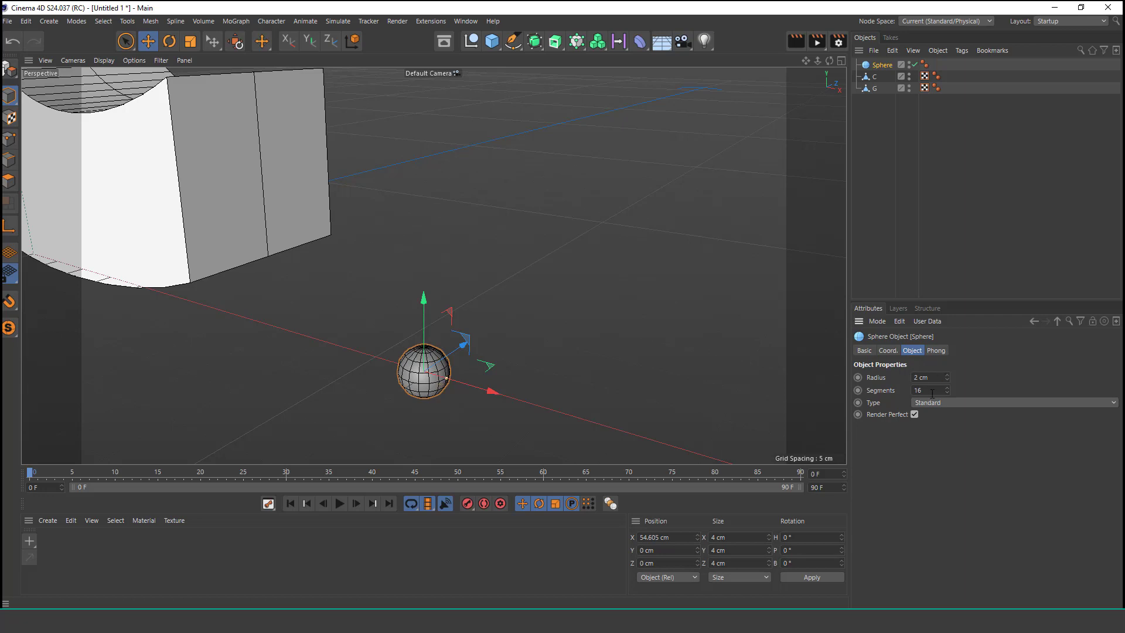
pyautogui.write('8')
pyautogui.press('Return')
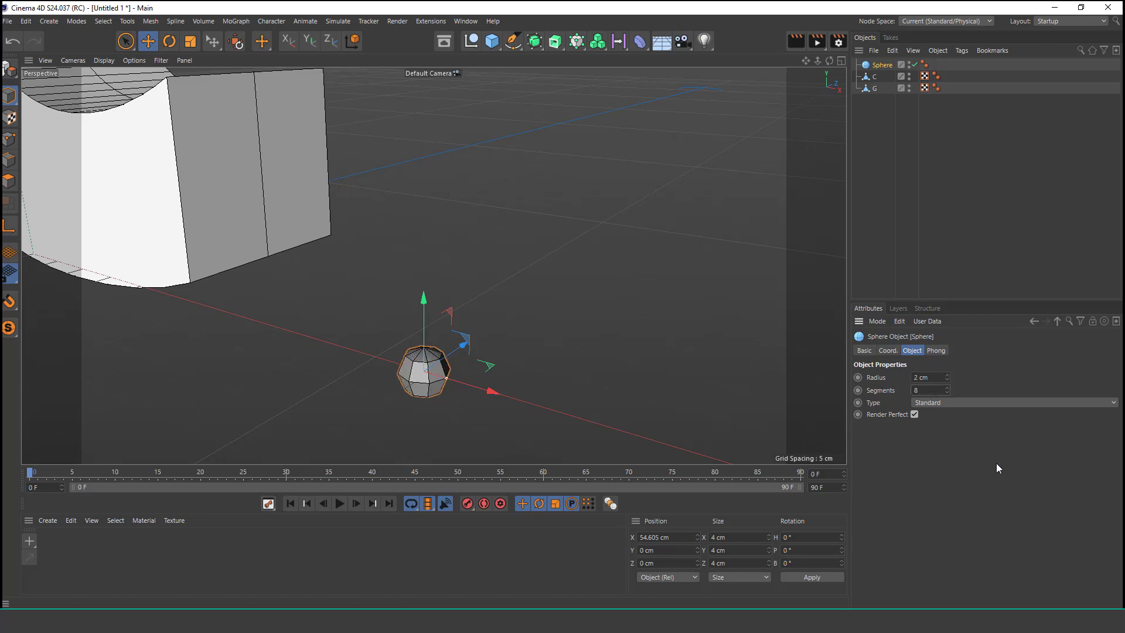
pyautogui.scroll(-5, 492, 351)
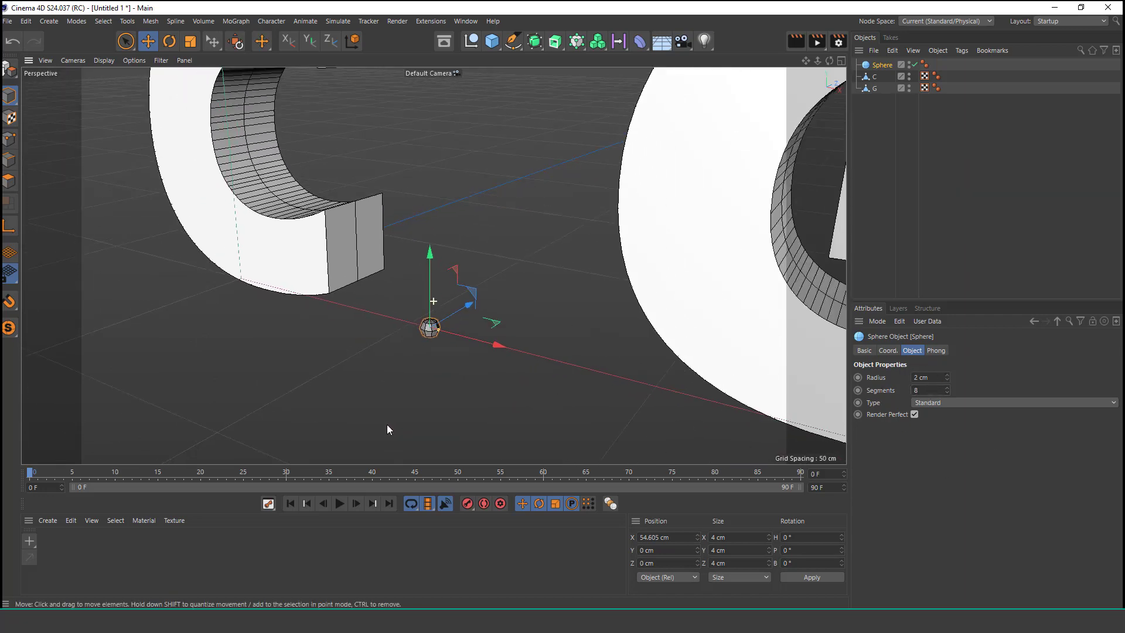
pyautogui.scroll(-5, 432, 321)
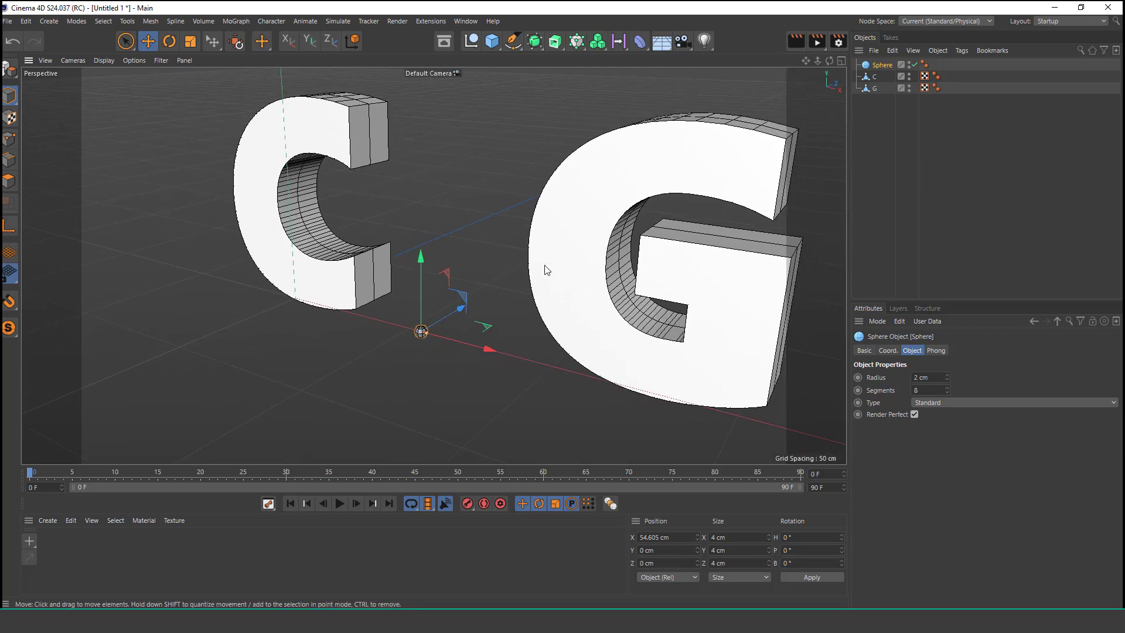
# Step: Add a MoGraph Cloner and make the Sphere its child
pyautogui.click(245, 23)
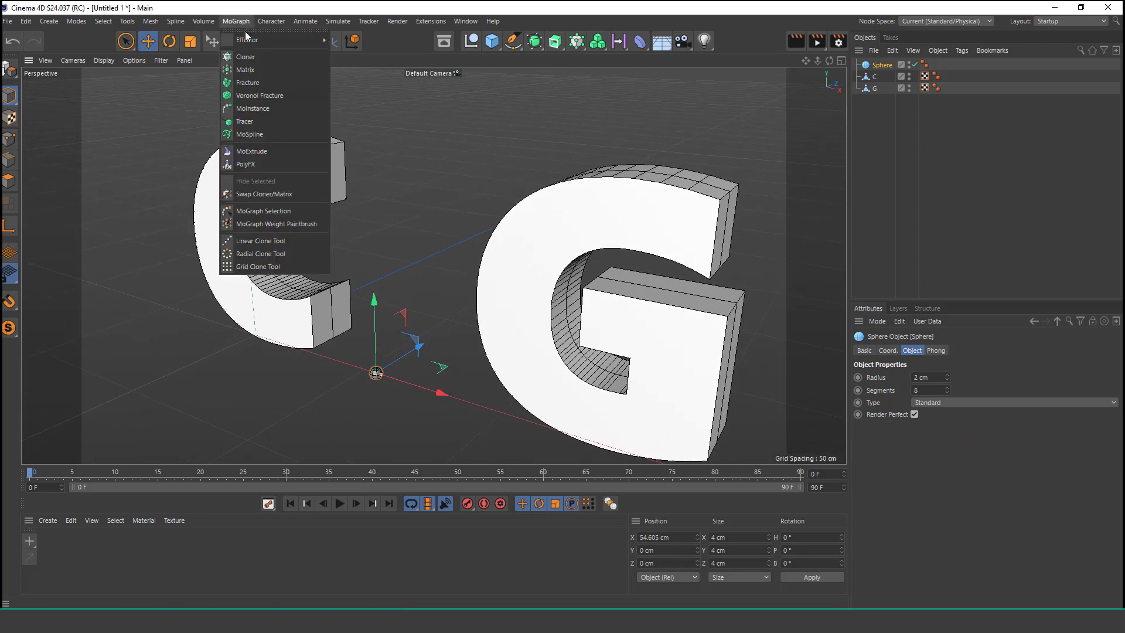
pyautogui.click(291, 63)
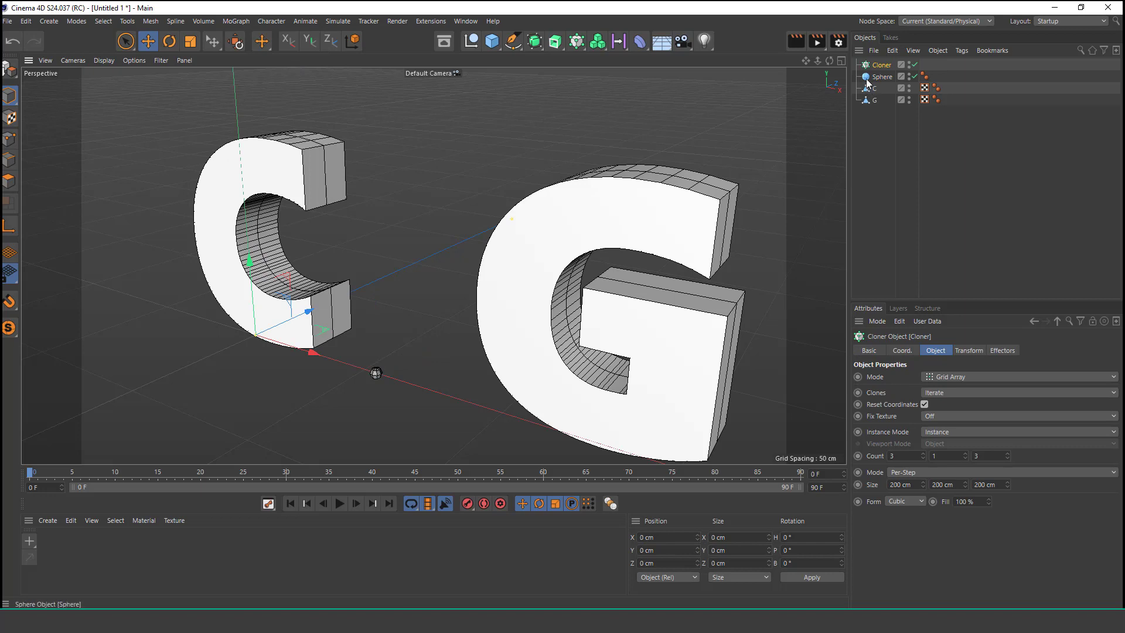
pyautogui.moveTo(882, 77); pyautogui.dragTo(881, 66)
pyautogui.click(882, 66)
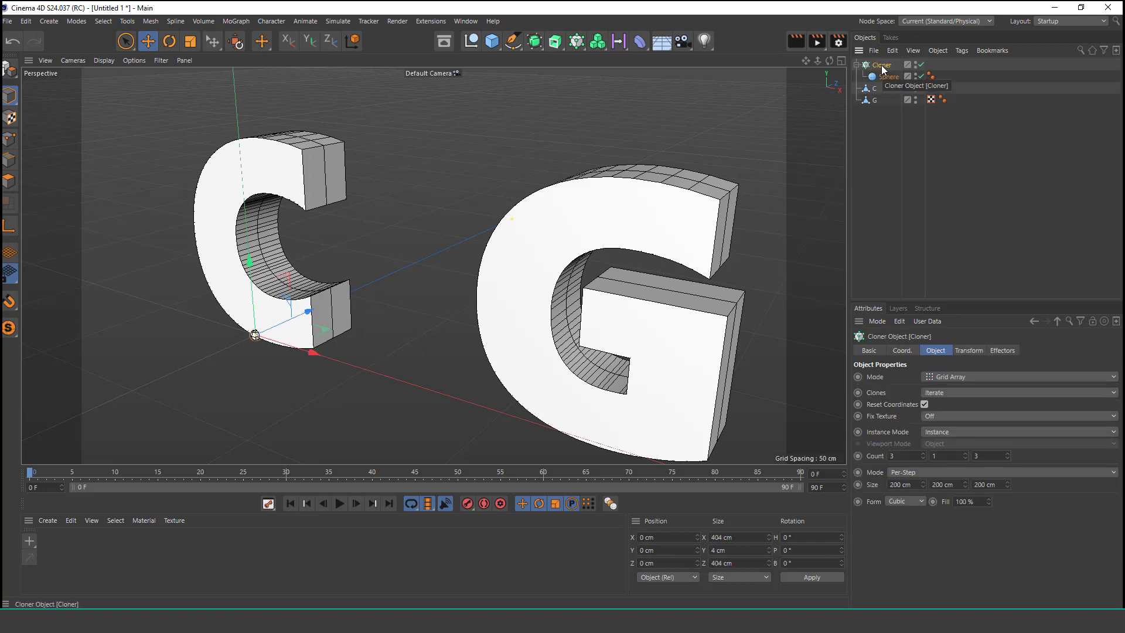
# Step: Set the Cloner's mode to Object and assign the C polygon object as its target object
pyautogui.click(956, 376)
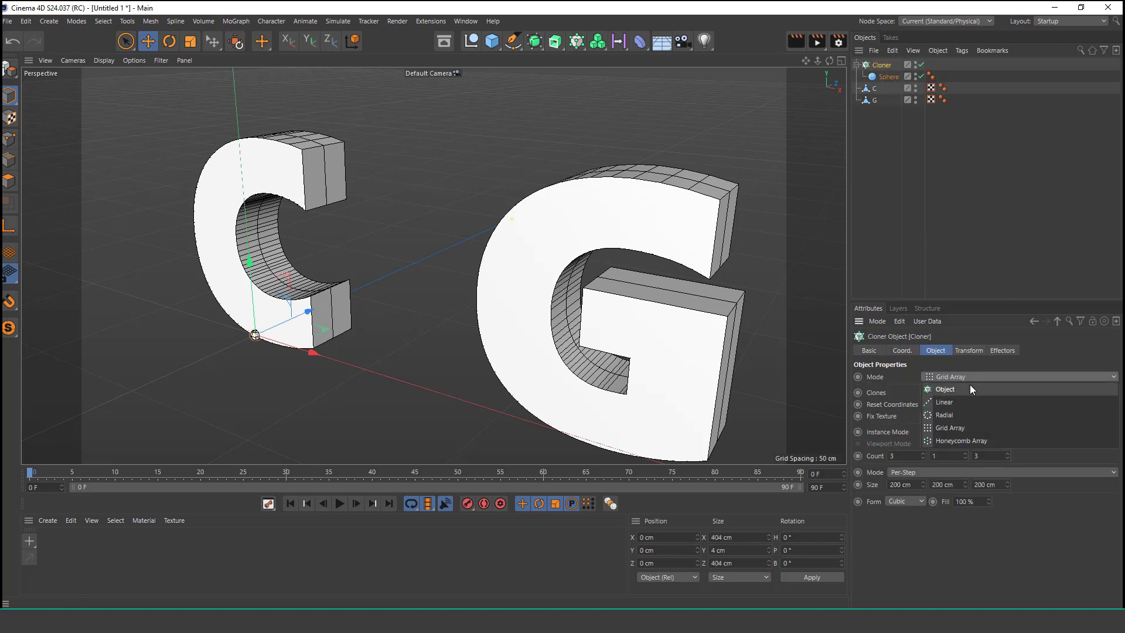
pyautogui.click(969, 388)
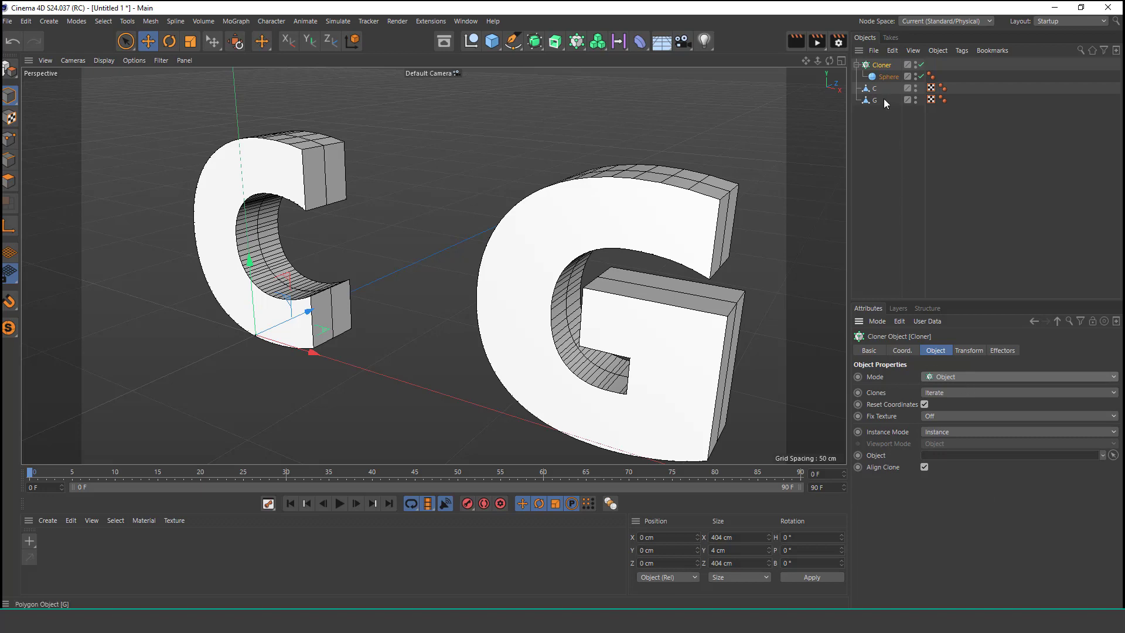
pyautogui.moveTo(874, 94); pyautogui.dragTo(945, 242)
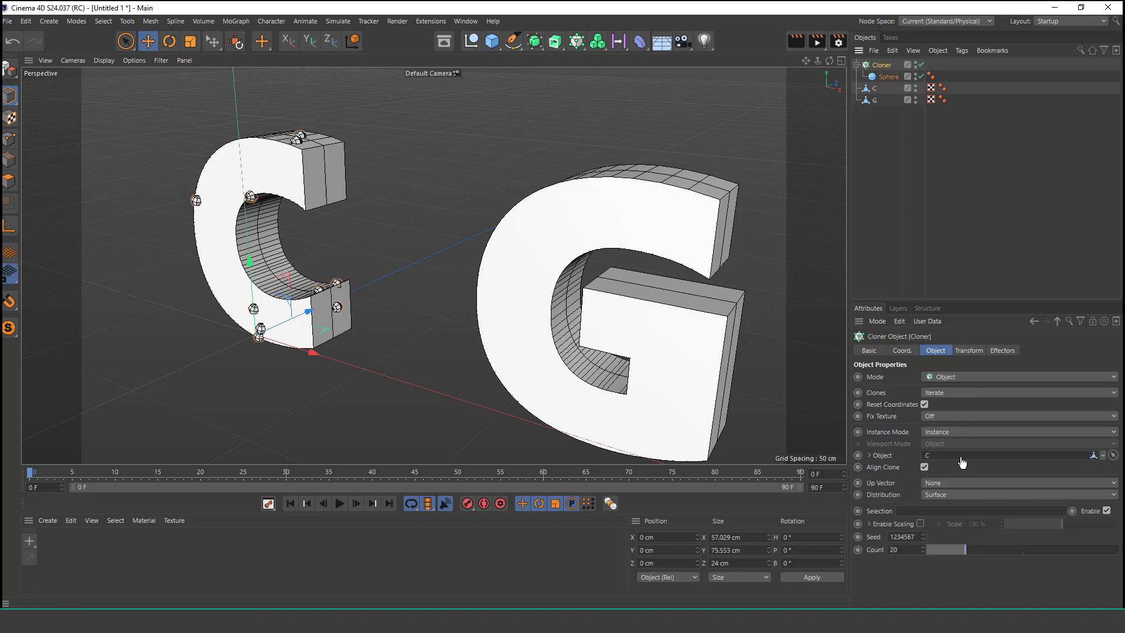
pyautogui.scroll(10, 248, 245)
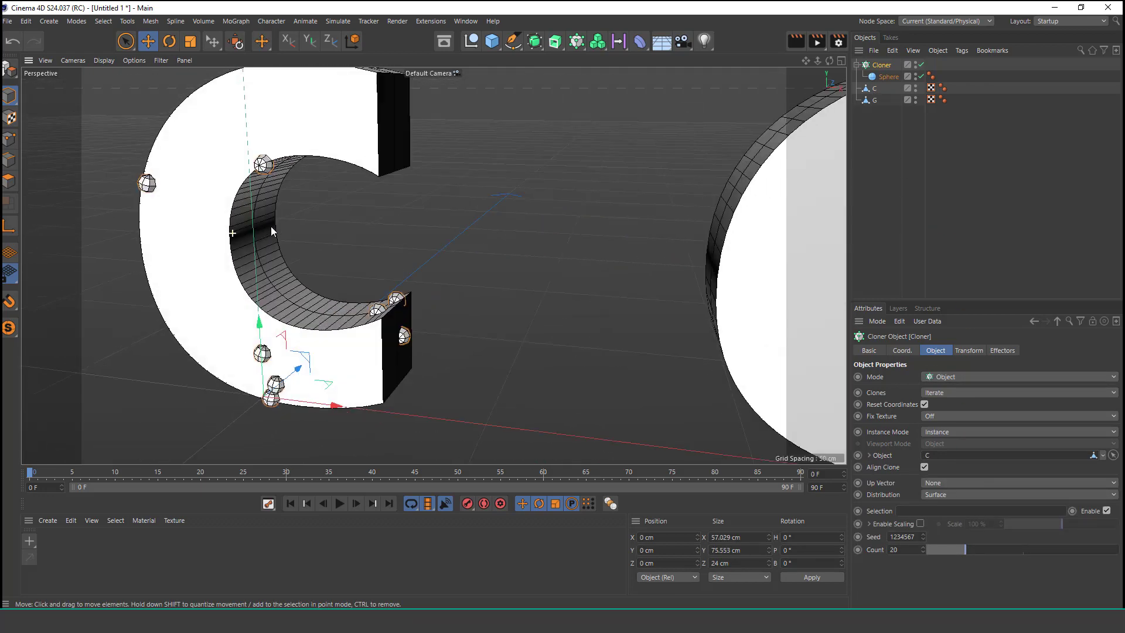
pyautogui.moveTo(324, 230)
pyautogui.keyDown('alt'); pyautogui.mouseDown()
pyautogui.moveTo(287, 262)
pyautogui.moveTo(333, 224)
pyautogui.mouseUp(); pyautogui.keyUp('alt')
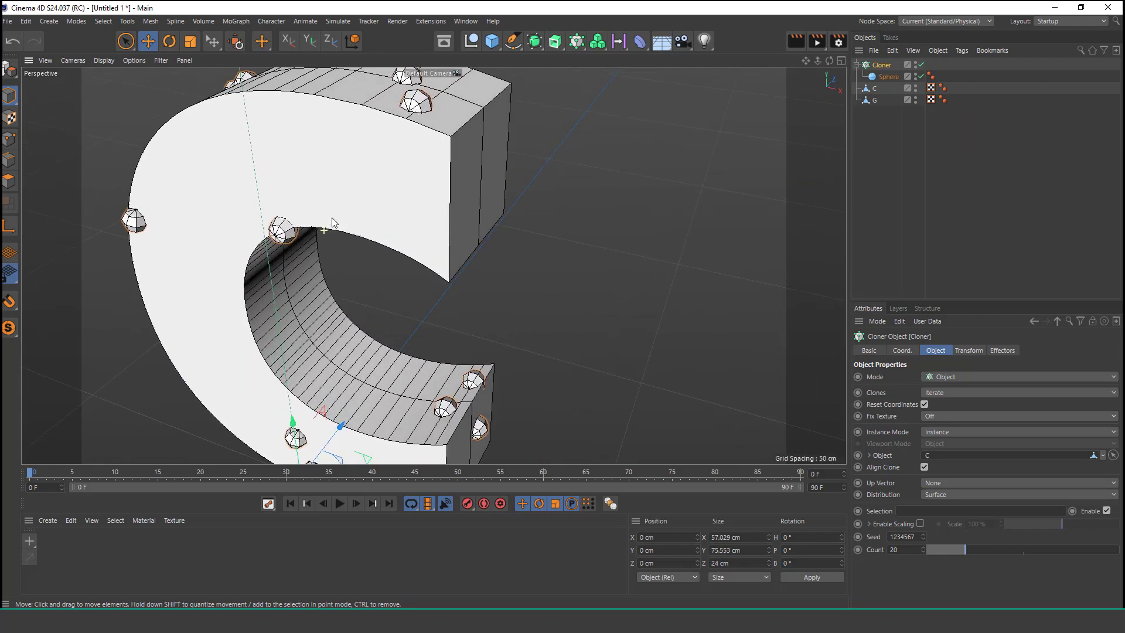
# Step: Reduce the cloned Sphere's radius to 1 cm
pyautogui.click(888, 76)
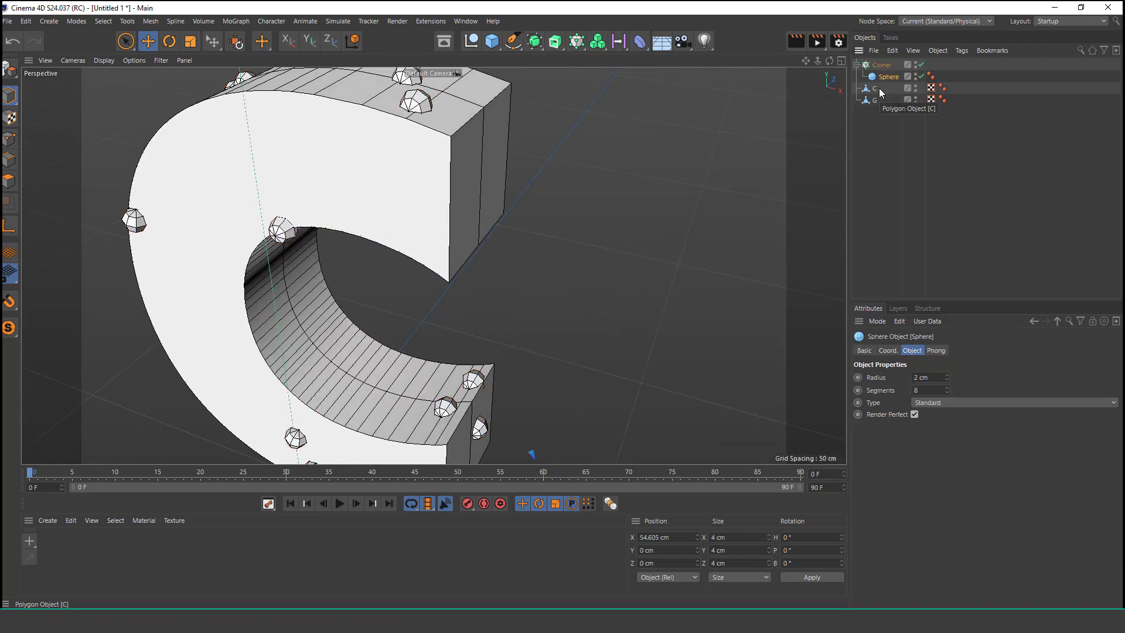
pyautogui.press('Return')
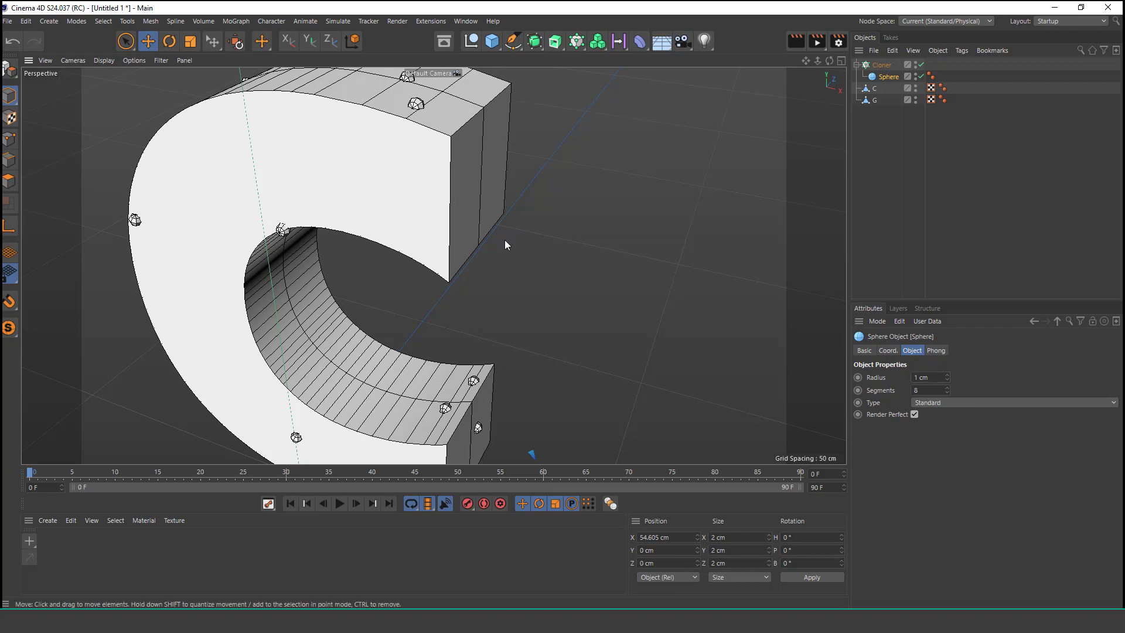
pyautogui.scroll(-5, 386, 275)
pyautogui.scroll(3, 378, 270)
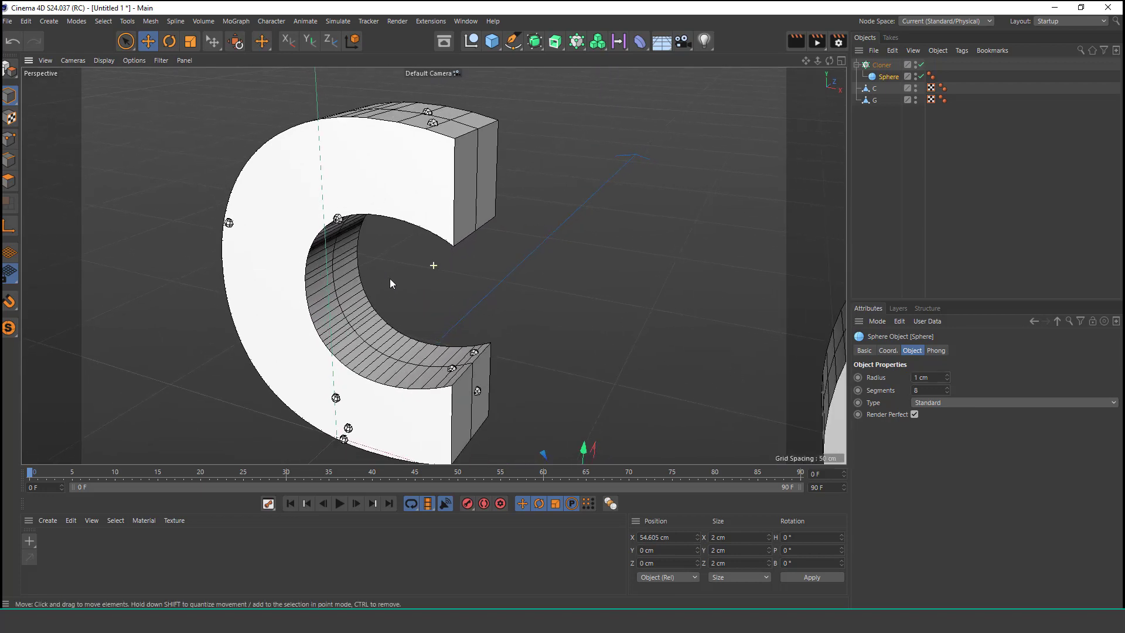
# Step: Choose Surface as the Cloner's distribution and set its clone count to 1320
pyautogui.click(884, 65)
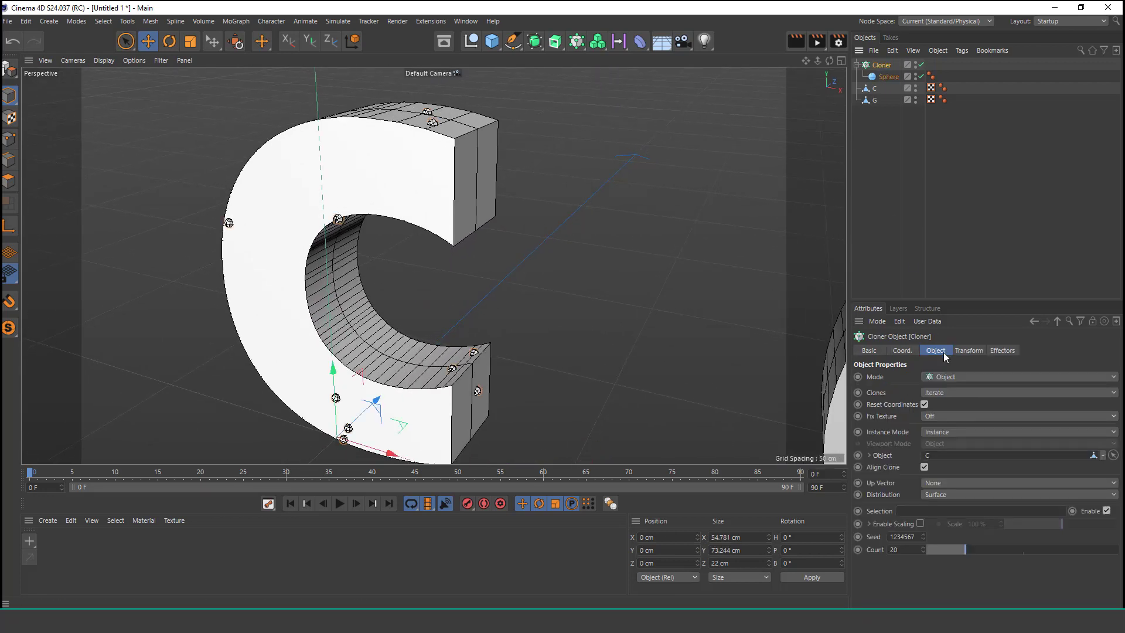
pyautogui.click(966, 494)
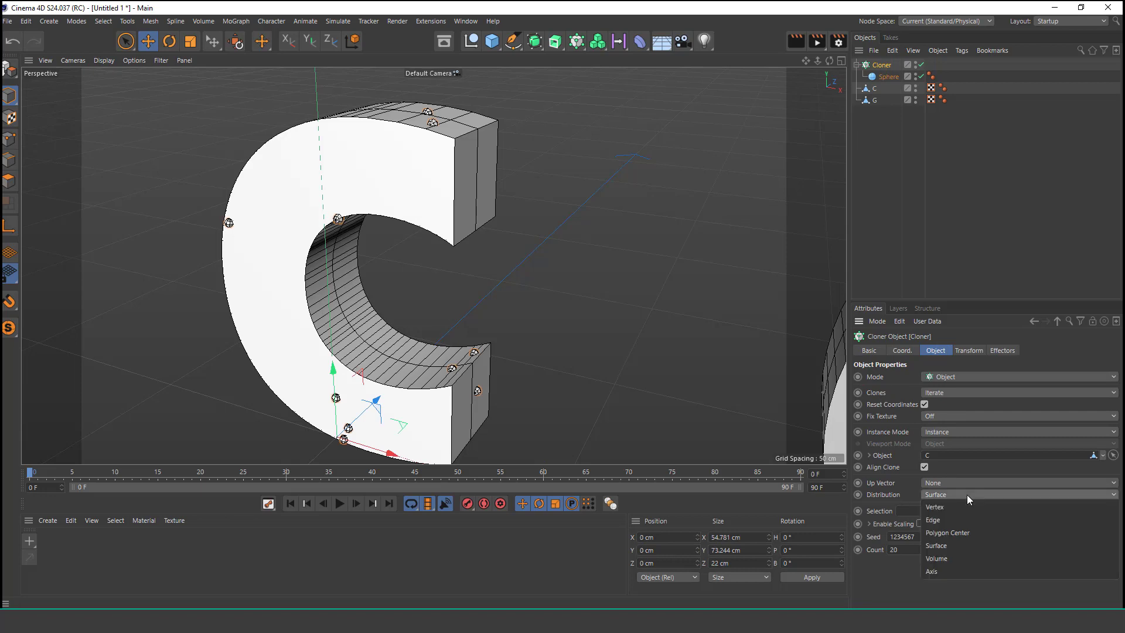
pyautogui.click(953, 545)
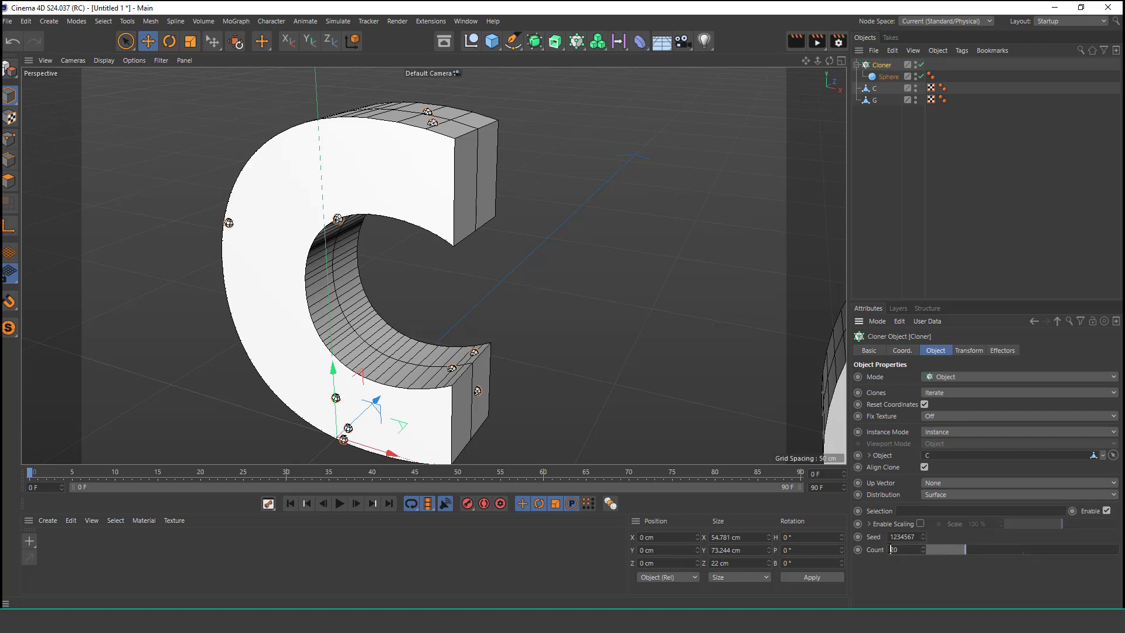
pyautogui.write('13')
pyautogui.press('Return')
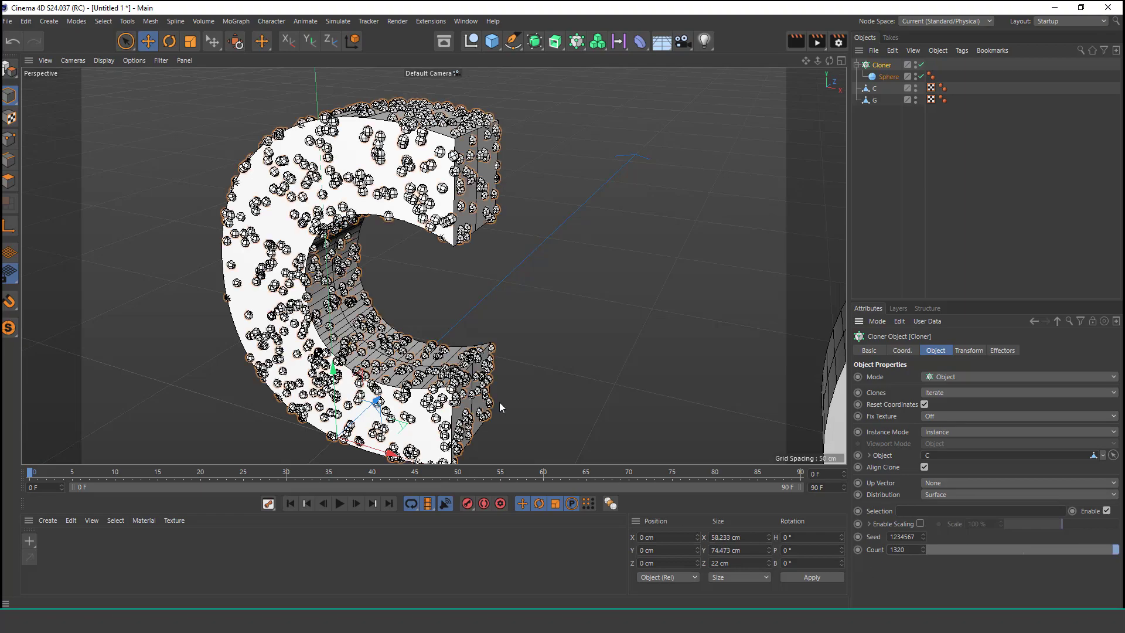
# Step: Raise the Cloner's clone count on the C to 1520
pyautogui.scroll(-3, 394, 273)
pyautogui.scroll(5, 395, 249)
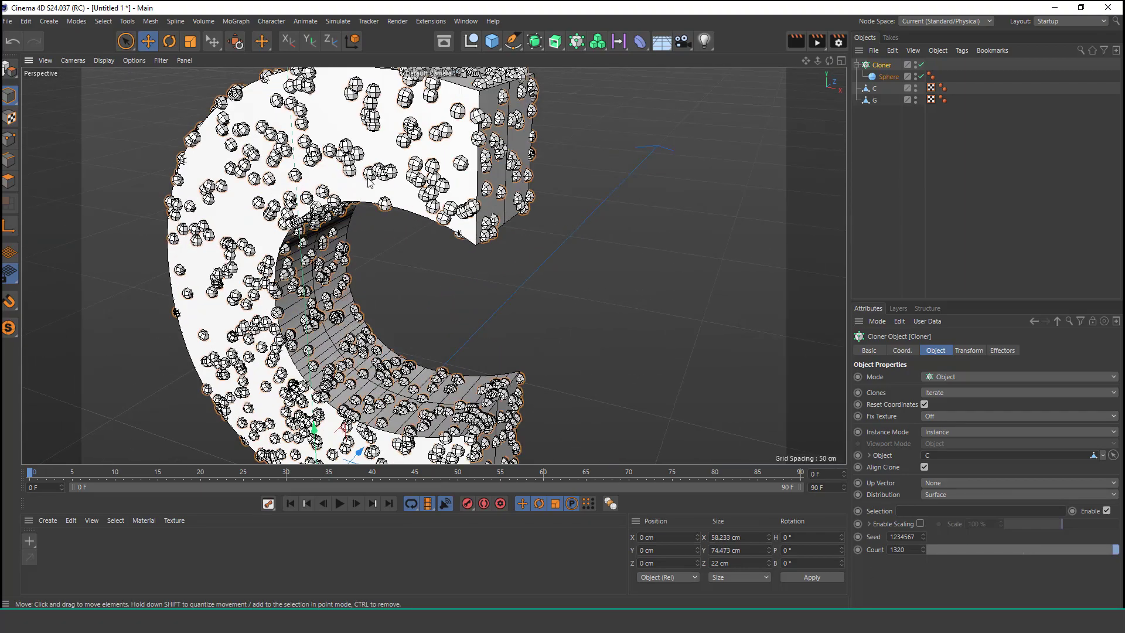
pyautogui.moveTo(367, 145)
pyautogui.keyDown('alt'); pyautogui.mouseDown()
pyautogui.moveTo(375, 243)
pyautogui.moveTo(550, 138)
pyautogui.moveTo(389, 196)
pyautogui.moveTo(402, 173)
pyautogui.moveTo(403, 191)
pyautogui.mouseUp(); pyautogui.keyUp('alt')
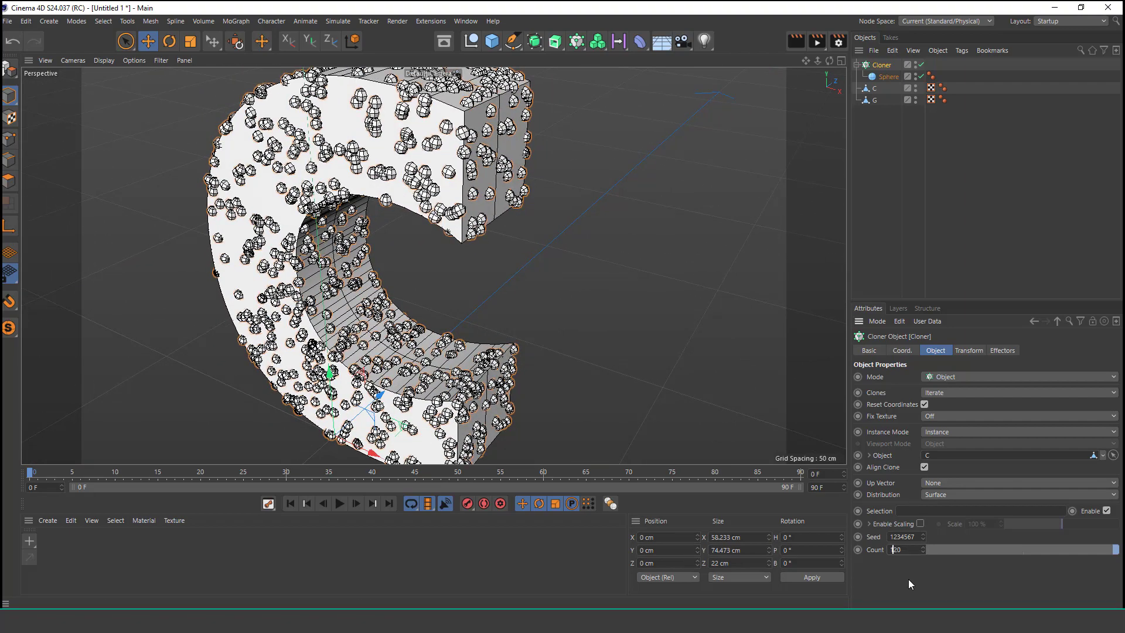
pyautogui.press('Return')
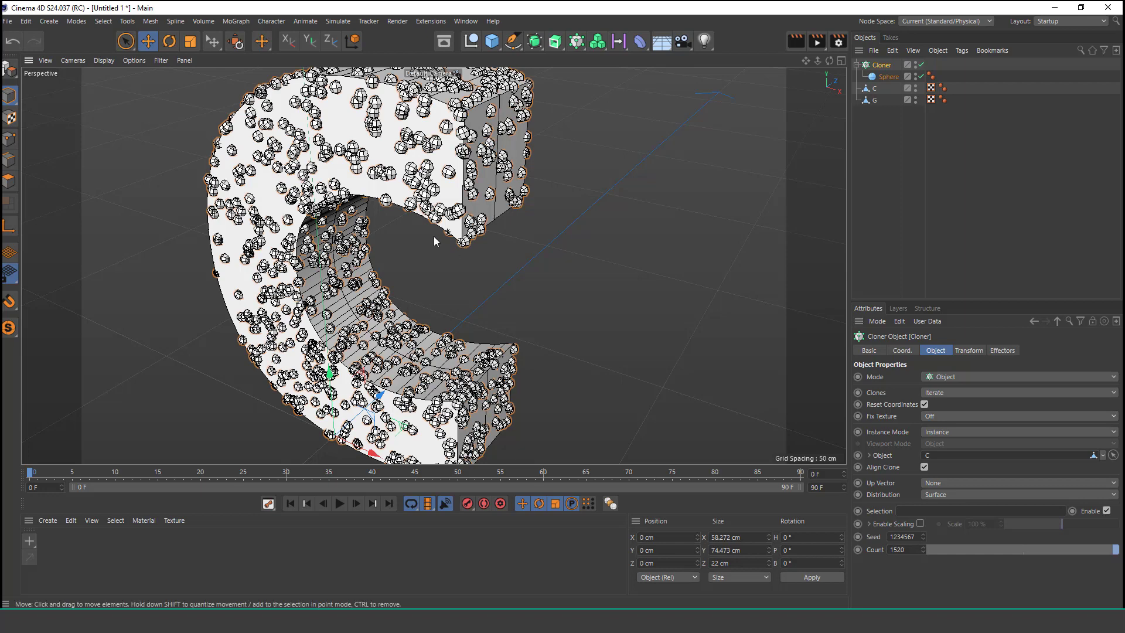
pyautogui.moveTo(435, 240)
pyautogui.keyDown('alt'); pyautogui.mouseDown()
pyautogui.moveTo(428, 258)
pyautogui.moveTo(439, 246)
pyautogui.mouseUp(); pyautogui.keyUp('alt')
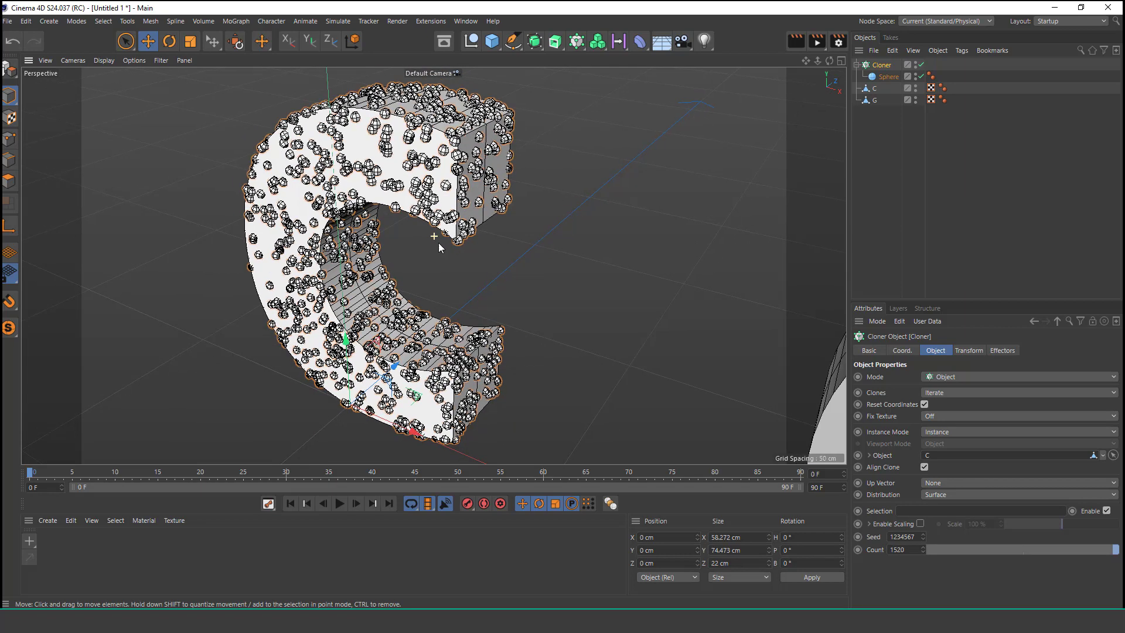
# Step: Hide the C polygon object in both the editor and the renderer so only its sphere clones show
pyautogui.click(874, 88)
pyautogui.click(915, 91)
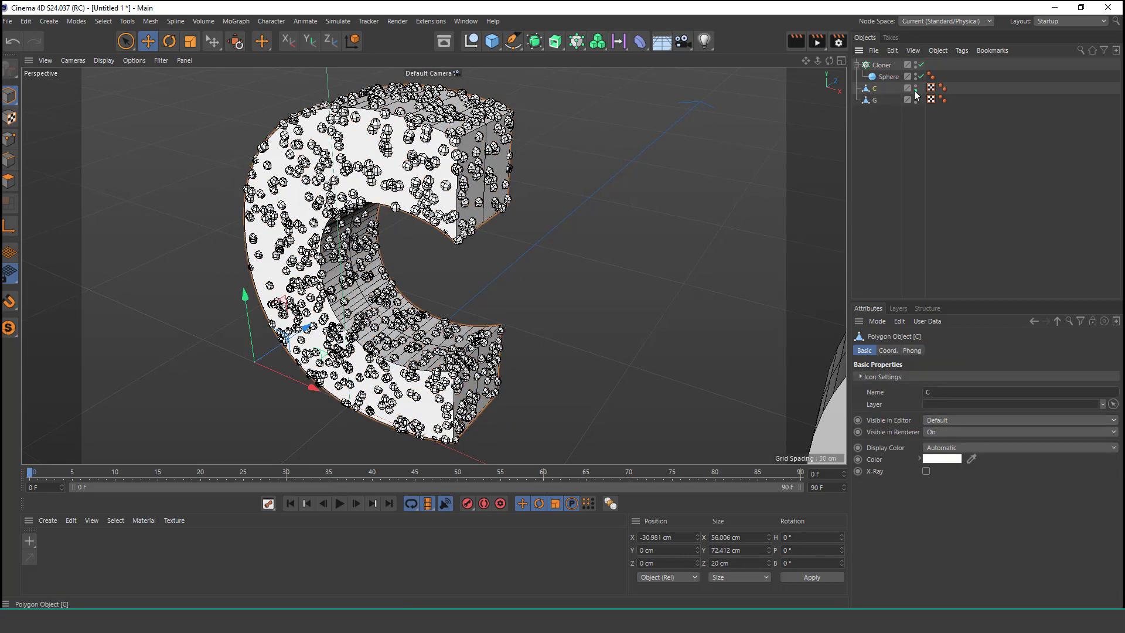
pyautogui.scroll(-1, 446, 208)
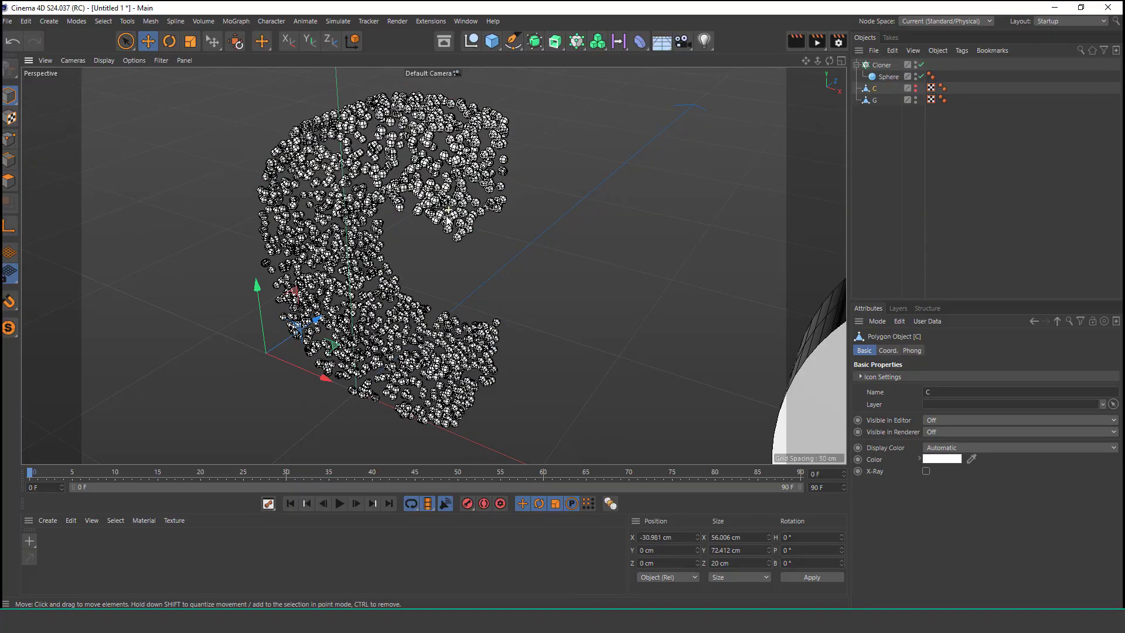
pyautogui.scroll(2, 457, 202)
pyautogui.keyDown('alt'); pyautogui.moveTo(341, 226); pyautogui.dragTo(314, 275); pyautogui.keyUp('alt')
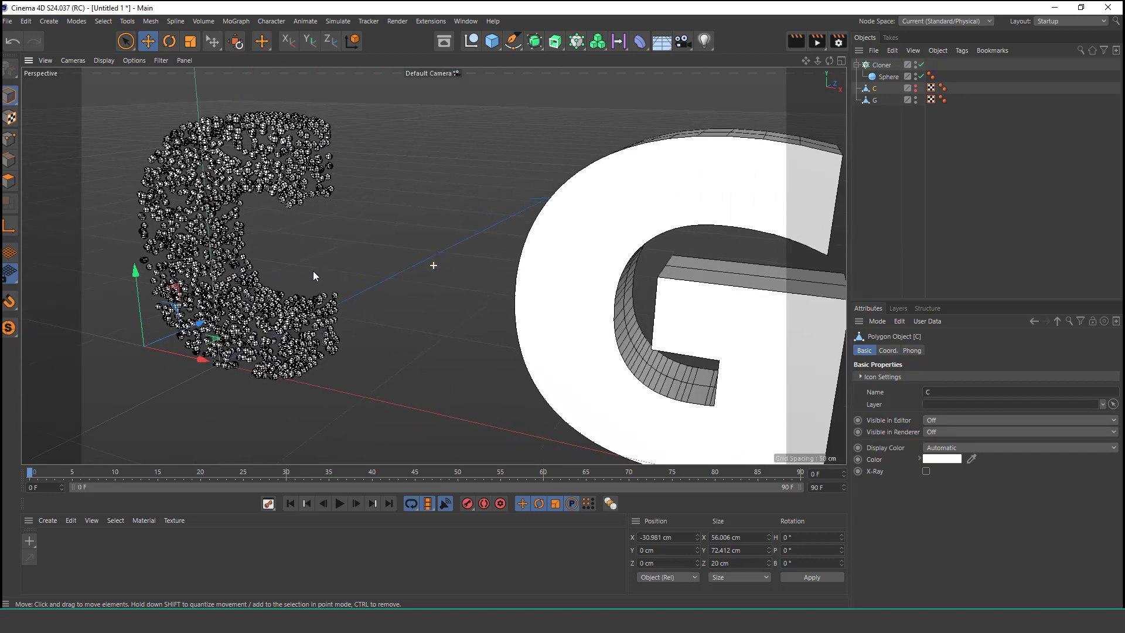
# Step: Copy the Cloner with its child Sphere and paste it as a second cloner
pyautogui.click(887, 64)
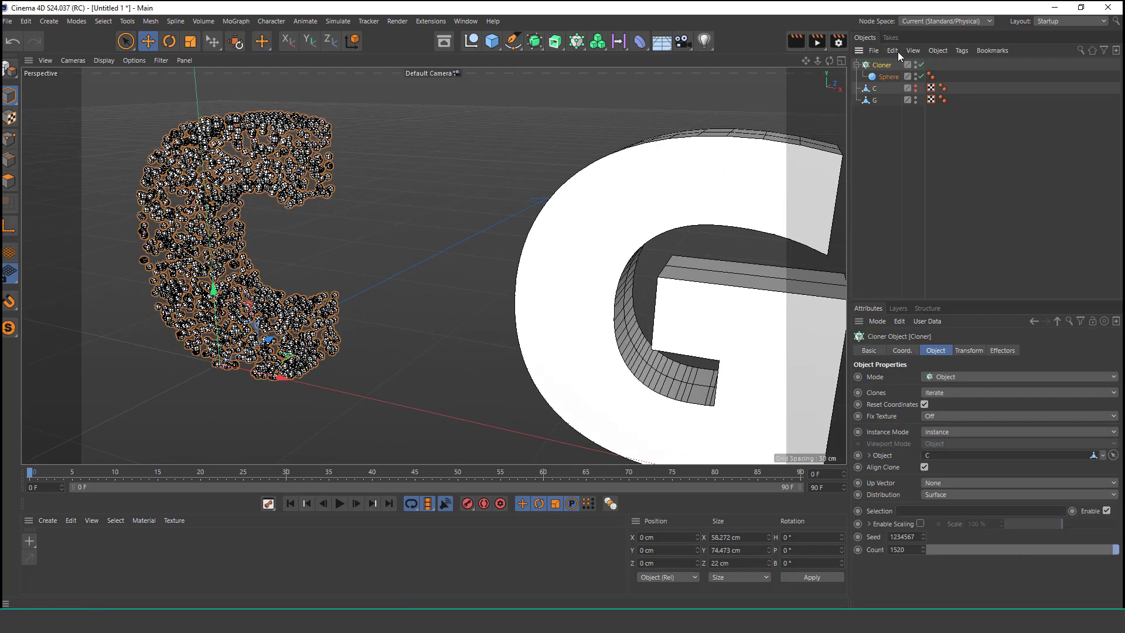
pyautogui.click(892, 50)
pyautogui.click(907, 111)
pyautogui.click(891, 50)
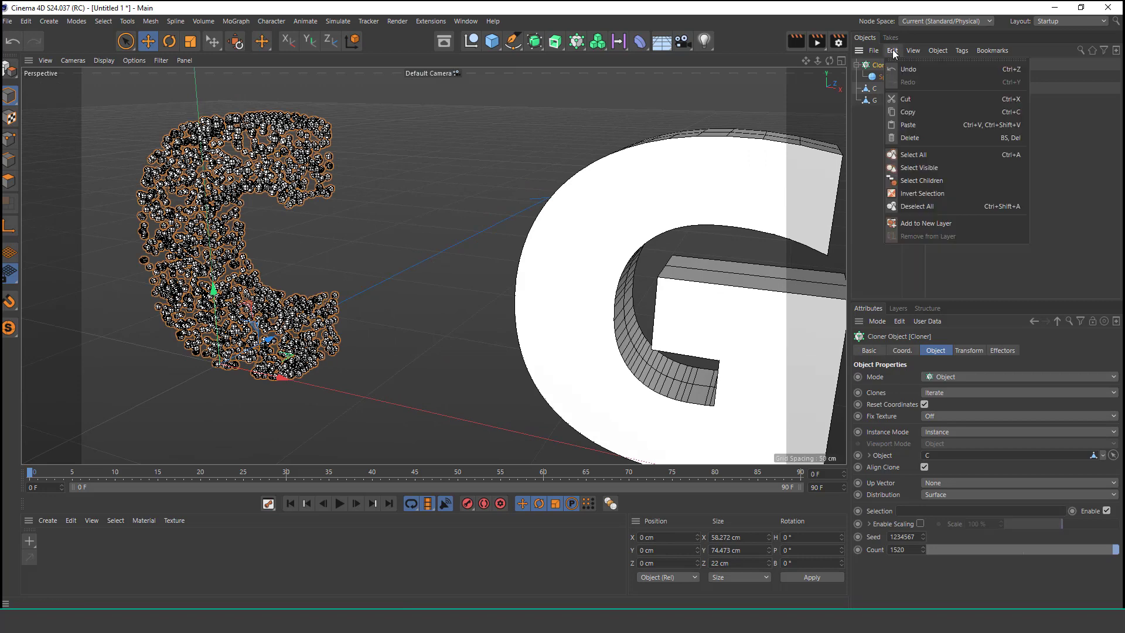
pyautogui.click(911, 124)
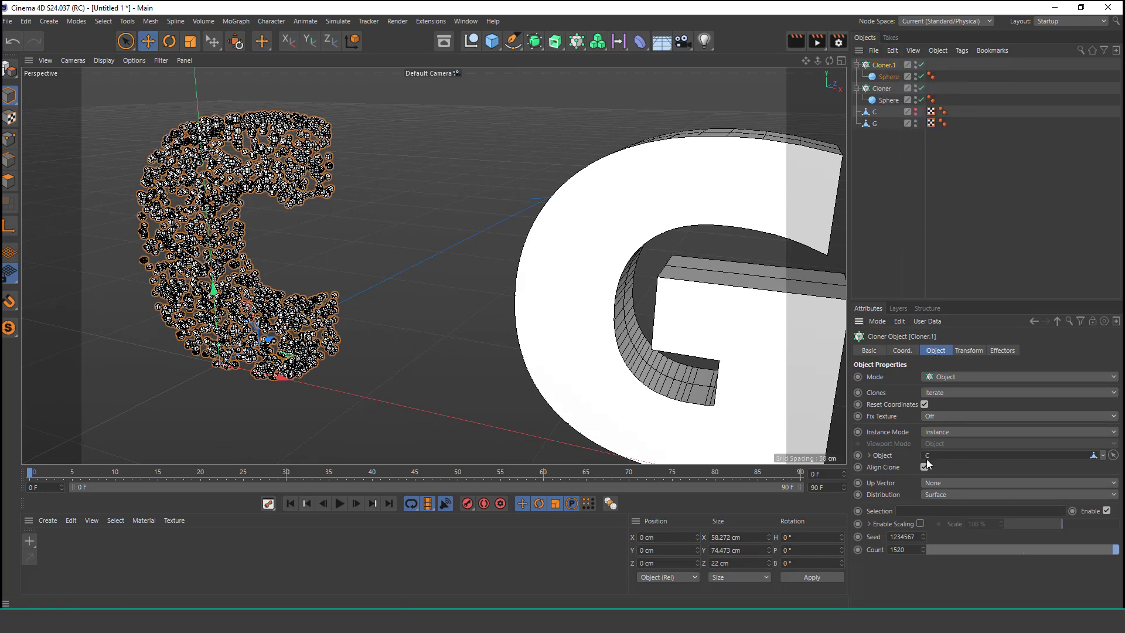
# Step: Replace the duplicated Cloner's linked object C with the G polygon object so its spheres cover the G
pyautogui.click(1101, 456)
pyautogui.click(1097, 469)
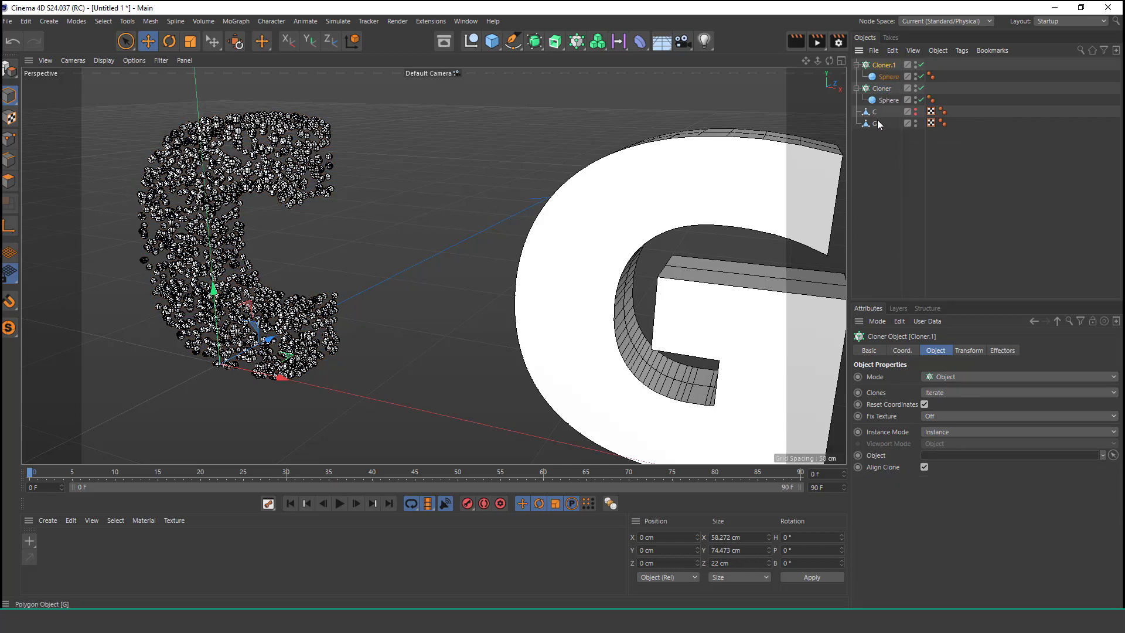
pyautogui.moveTo(874, 123); pyautogui.dragTo(967, 352)
pyautogui.scroll(-2, 638, 223)
pyautogui.keyDown('alt'); pyautogui.moveTo(668, 243); pyautogui.dragTo(648, 252); pyautogui.keyUp('alt')
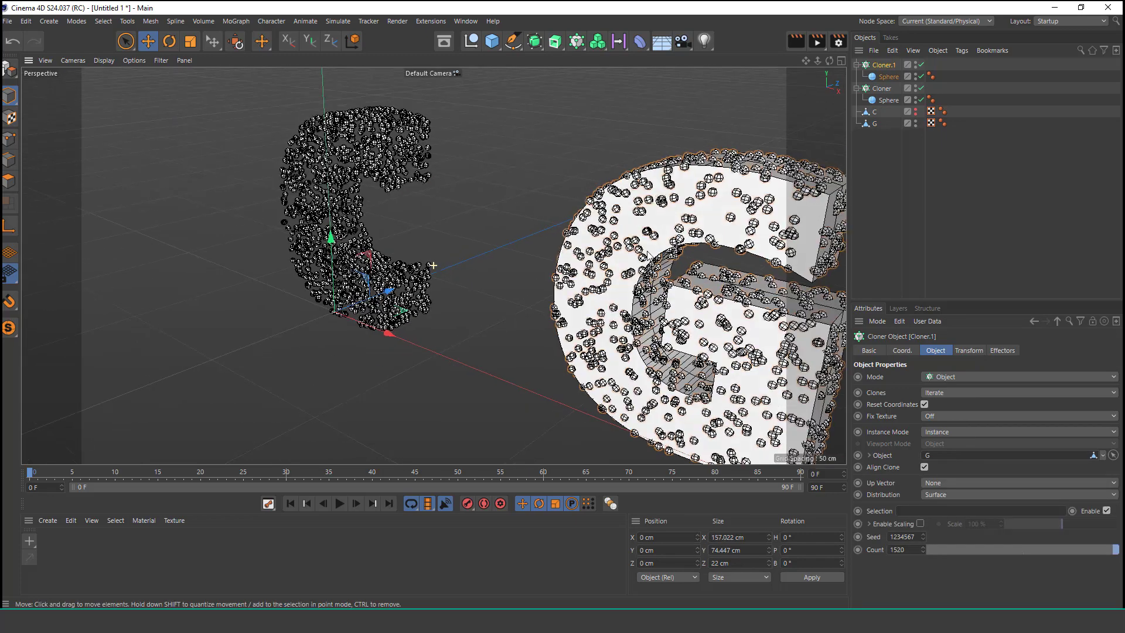
pyautogui.keyDown('alt'); pyautogui.moveTo(622, 244); pyautogui.dragTo(581, 223, button='middle'); pyautogui.keyUp('alt')
pyautogui.scroll(1, 570, 205)
pyautogui.keyDown('alt'); pyautogui.moveTo(560, 215); pyautogui.dragTo(616, 203); pyautogui.keyUp('alt')
# Step: Hide the G polygon object in the editor and the renderer, leaving its sphere clones
pyautogui.click(873, 125)
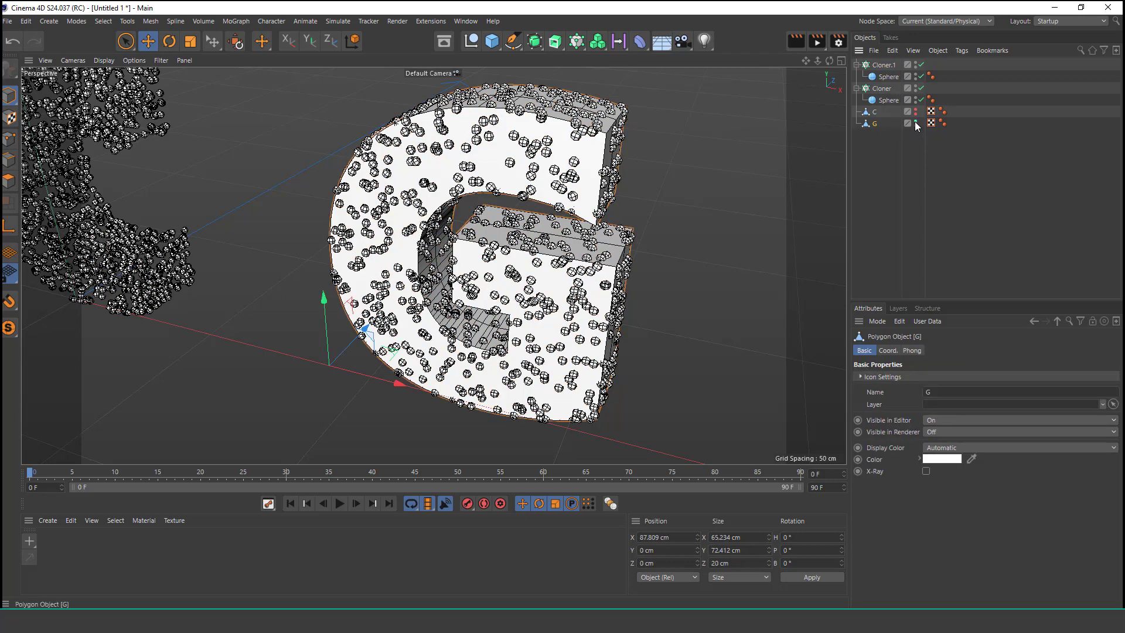
pyautogui.keyDown('ctrl'); pyautogui.click(915, 123); pyautogui.keyUp('ctrl')
pyautogui.moveTo(526, 202)
pyautogui.keyDown('alt'); pyautogui.mouseDown()
pyautogui.moveTo(513, 222)
pyautogui.moveTo(558, 177)
pyautogui.moveTo(533, 213)
pyautogui.moveTo(532, 247)
pyautogui.moveTo(554, 245)
pyautogui.moveTo(530, 253)
pyautogui.moveTo(488, 343)
pyautogui.moveTo(439, 246)
pyautogui.mouseUp(); pyautogui.keyUp('alt')
pyautogui.scroll(2, 532, 216)
pyautogui.scroll(-2, 438, 242)
pyautogui.keyDown('alt'); pyautogui.moveTo(444, 236); pyautogui.dragTo(511, 261, button='middle'); pyautogui.keyUp('alt')
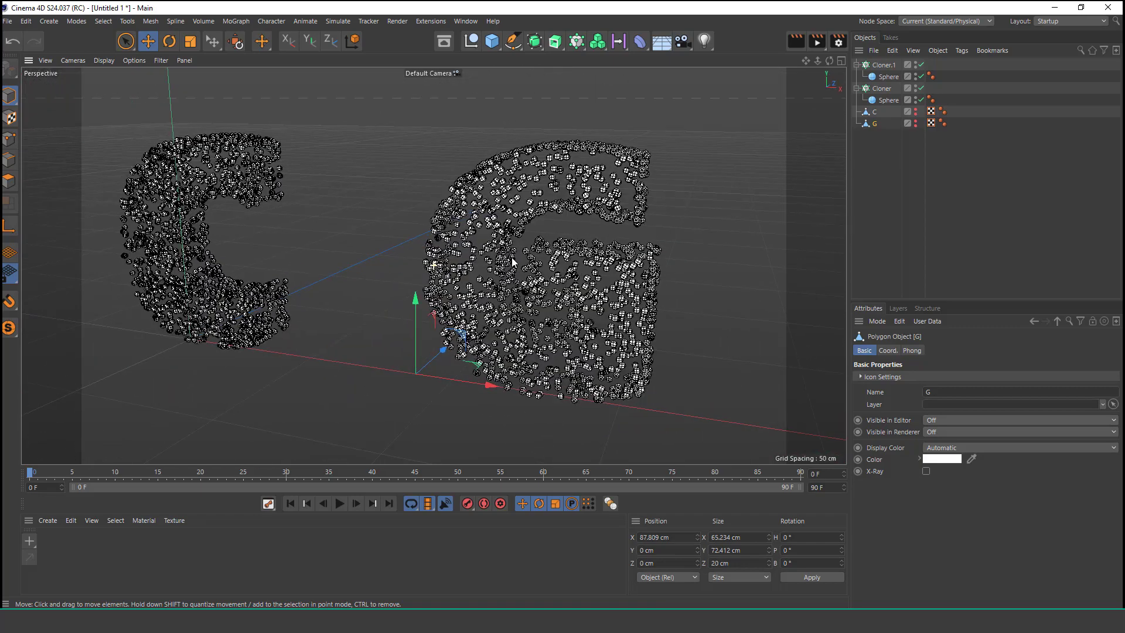
pyautogui.scroll(1, 481, 249)
# Step: Group the C letter's Cloner and polygon object under a null named c
pyautogui.click(875, 154)
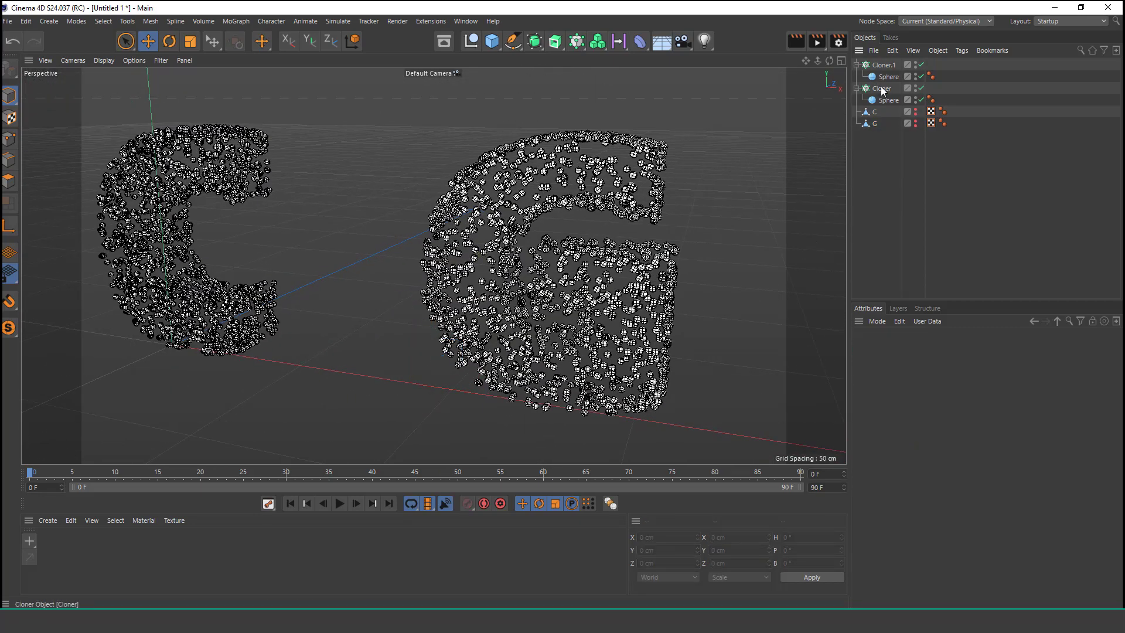
pyautogui.moveTo(881, 90)
pyautogui.mouseDown()
pyautogui.moveTo(876, 140)
pyautogui.moveTo(880, 101)
pyautogui.mouseUp()
pyautogui.rightClick(880, 100)
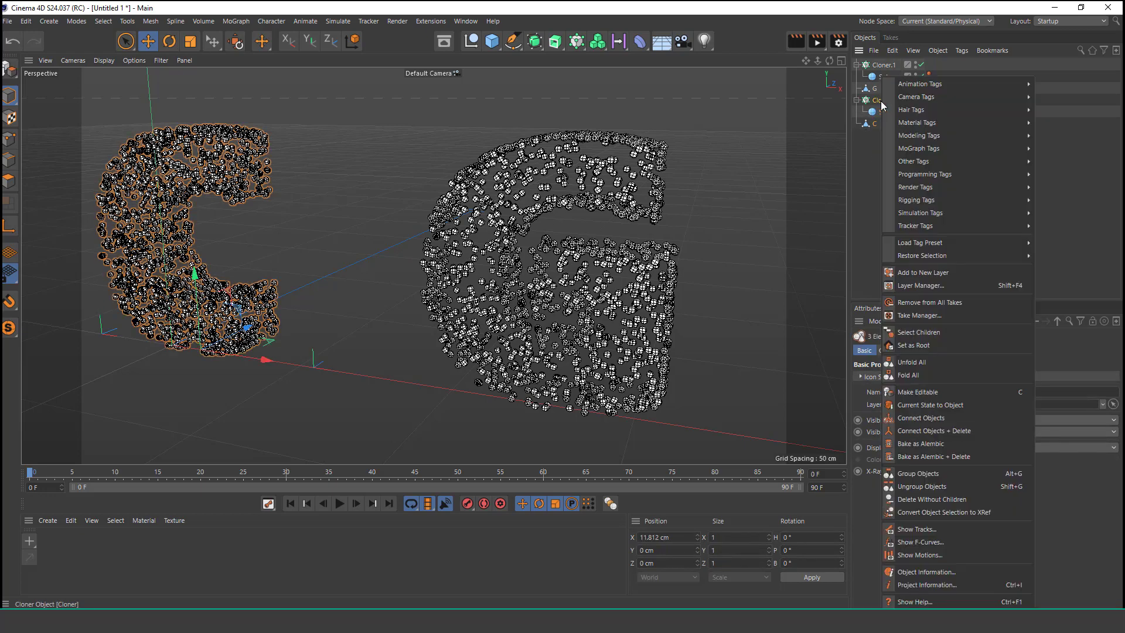
pyautogui.click(935, 473)
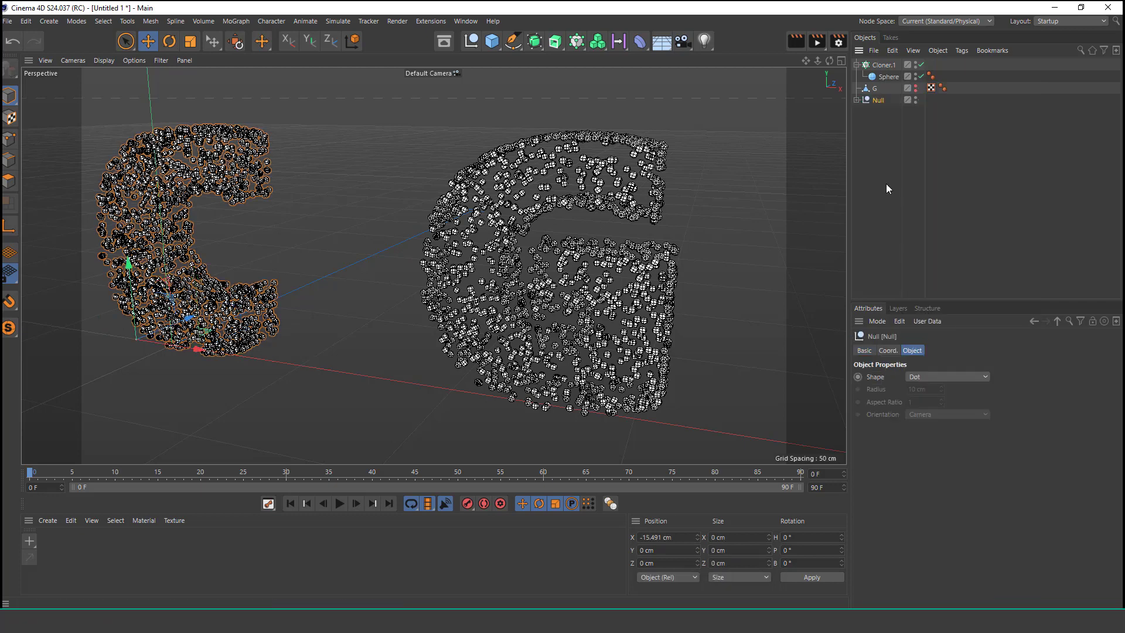
pyautogui.doubleClick(878, 100)
pyautogui.write('c')
pyautogui.press('Return')
# Step: Group the second Cloner and the G polygon object under a null named G
pyautogui.click(872, 89)
pyautogui.keyDown('shift'); pyautogui.click(881, 66); pyautogui.keyUp('shift')
pyautogui.rightClick(880, 65)
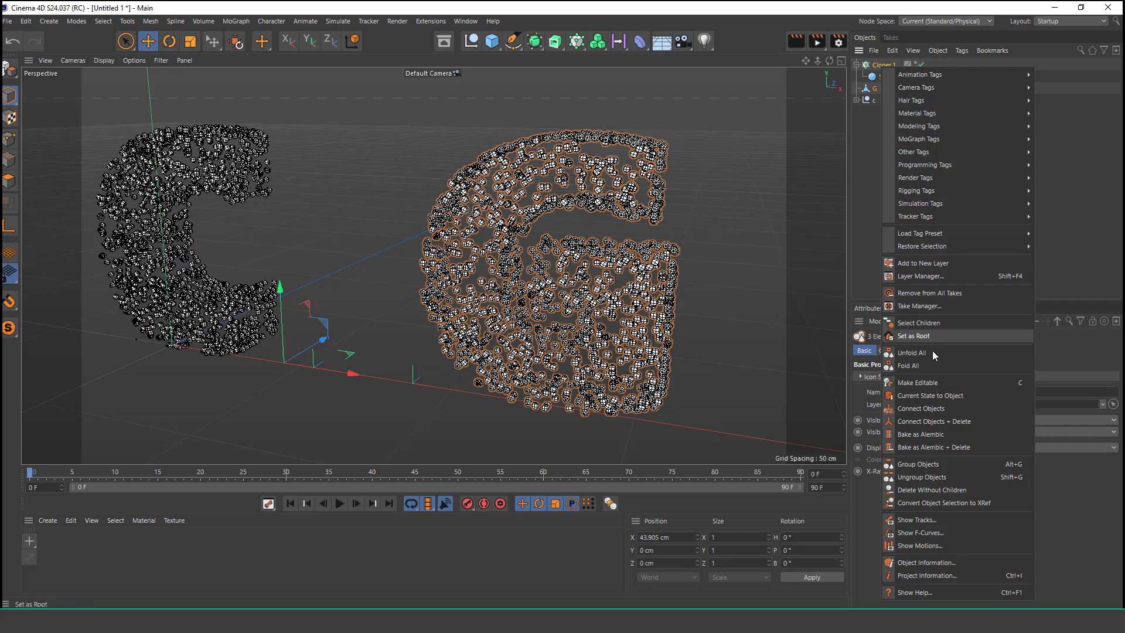
pyautogui.click(931, 464)
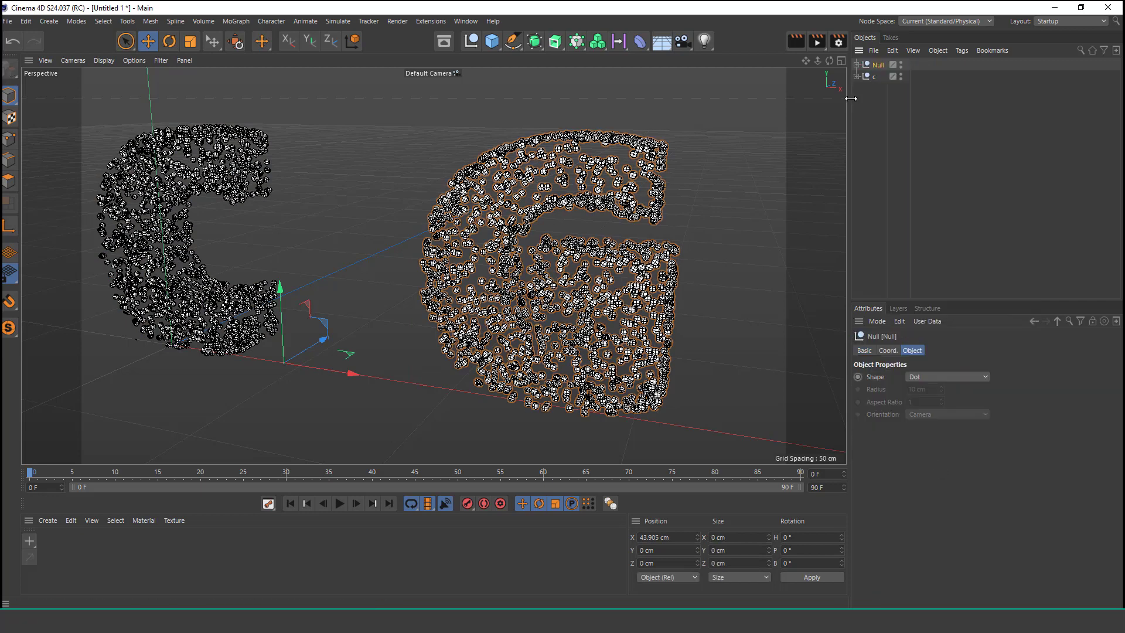
pyautogui.doubleClick(878, 65)
pyautogui.write('G')
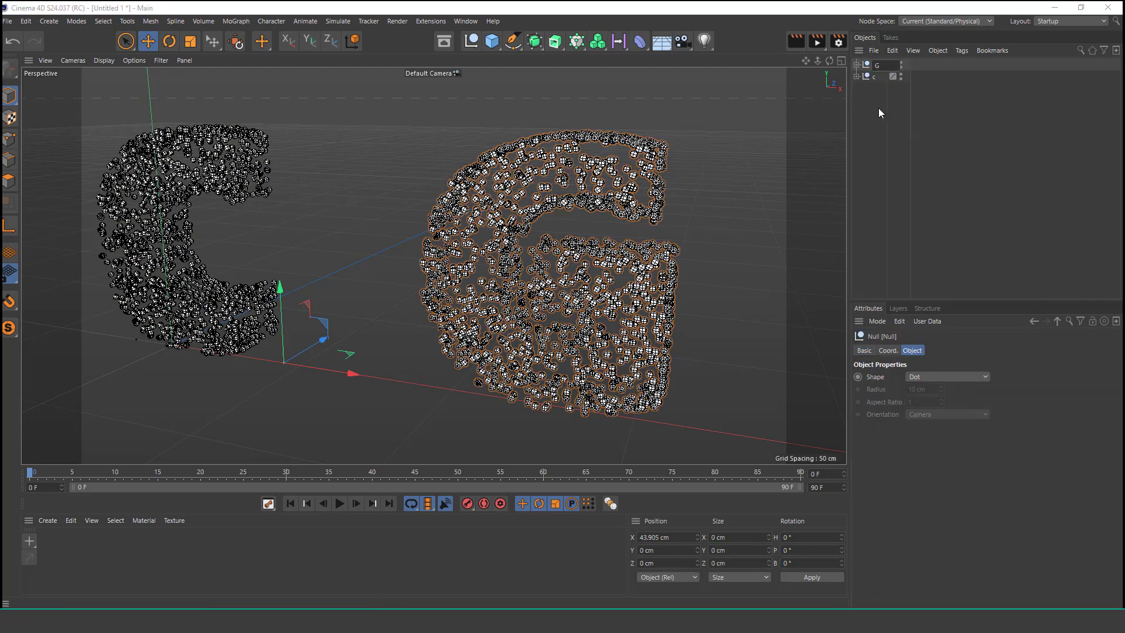
pyautogui.press('Return')
# Step: Expand both letter groups and rename the Cloner inside the c group to C
pyautogui.click(875, 77)
pyautogui.click(871, 103)
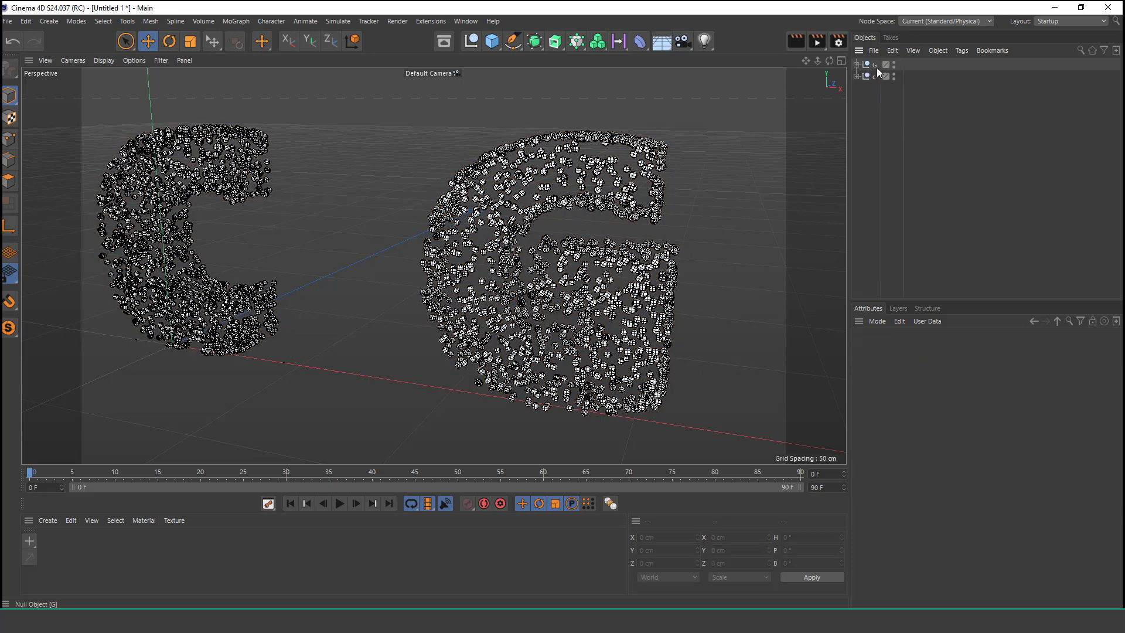
pyautogui.click(856, 65)
pyautogui.click(857, 111)
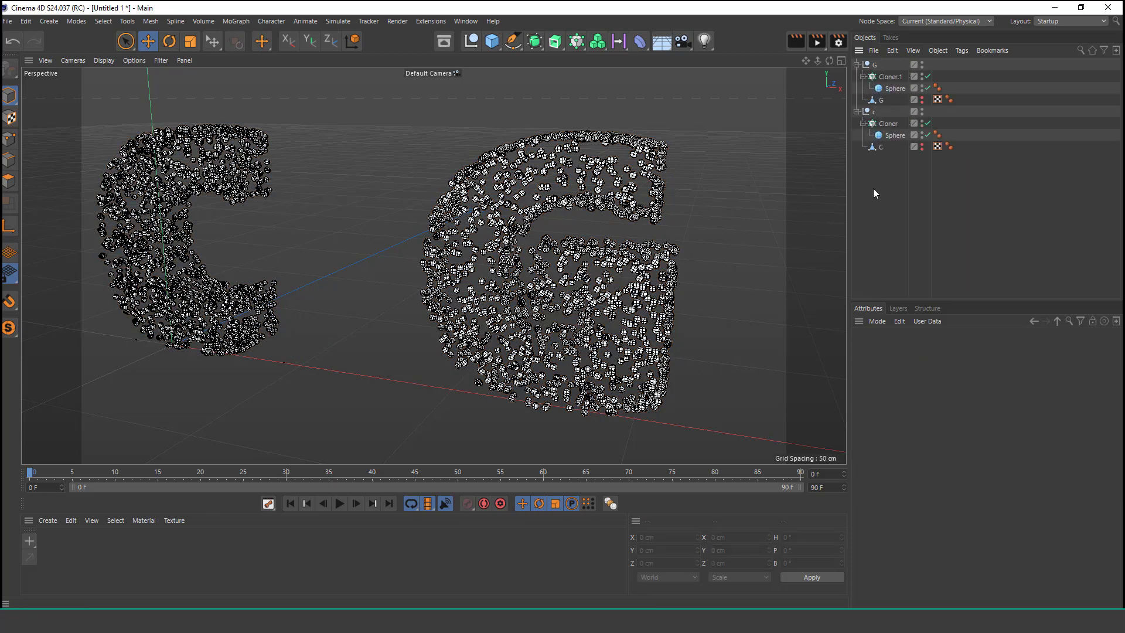
pyautogui.click(892, 124)
pyautogui.doubleClick(894, 125)
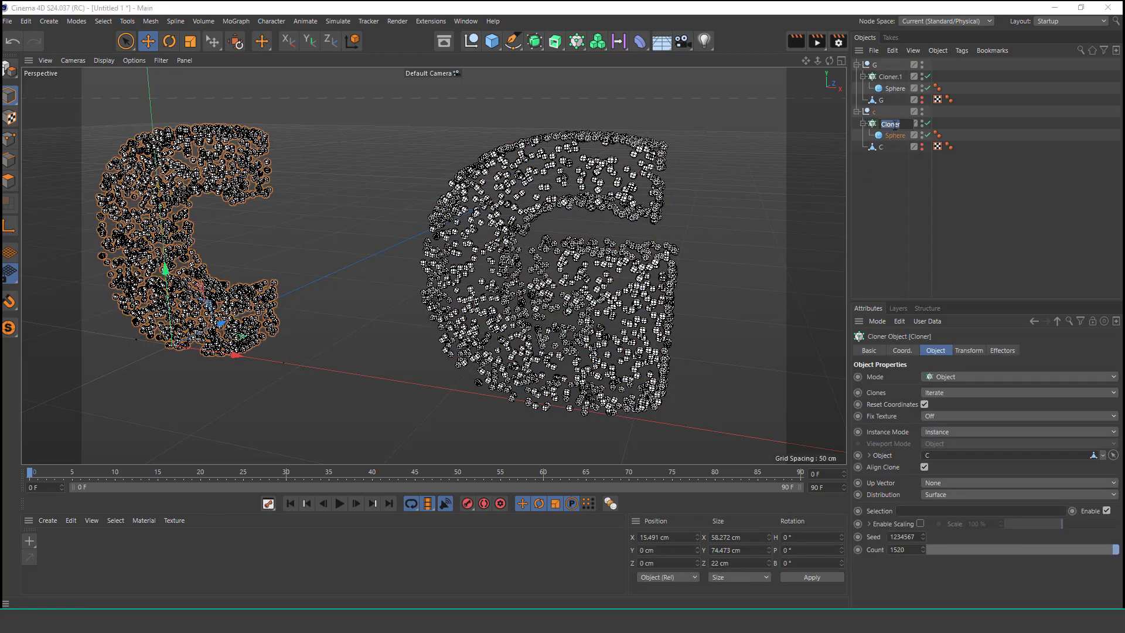
pyautogui.write('C')
pyautogui.press('Return')
# Step: Rename the Cloner inside the G group to G
pyautogui.click(890, 76)
pyautogui.doubleClick(890, 77)
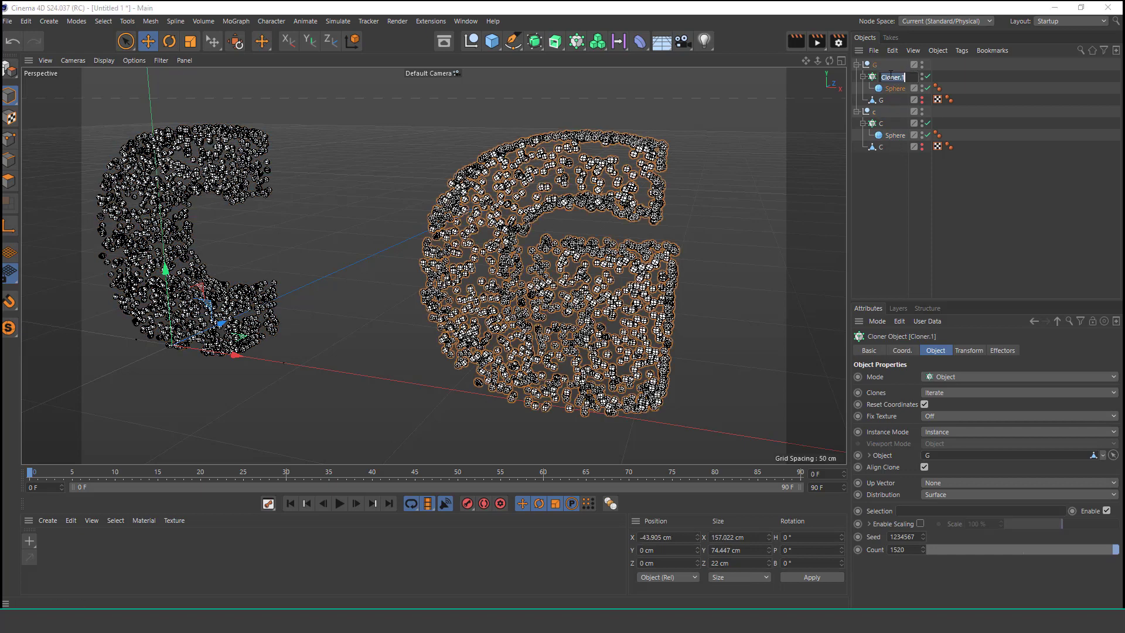
pyautogui.write('G')
pyautogui.press('Return')
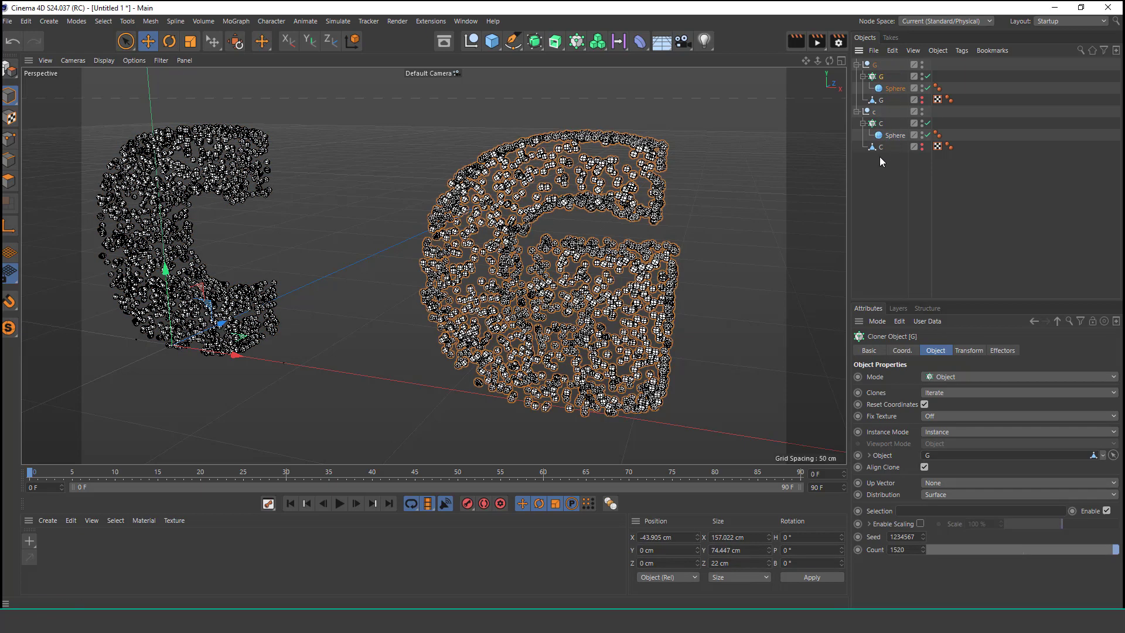
# Step: Add a MoGraph Inheritance effector to the C cloner and open its effector settings
pyautogui.click(881, 123)
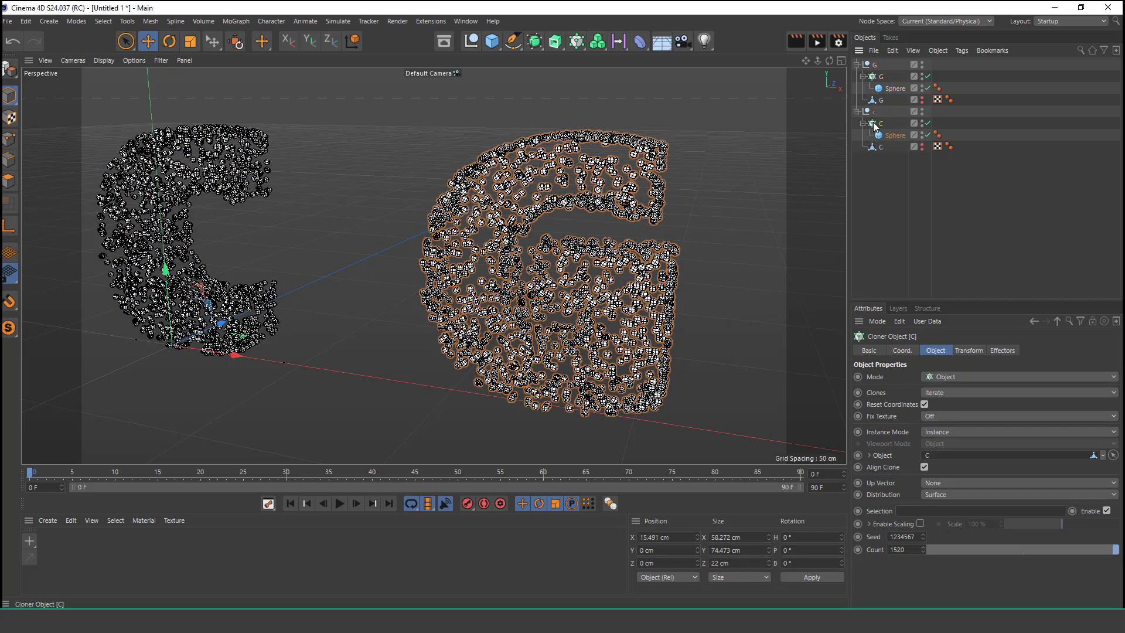
pyautogui.click(1003, 350)
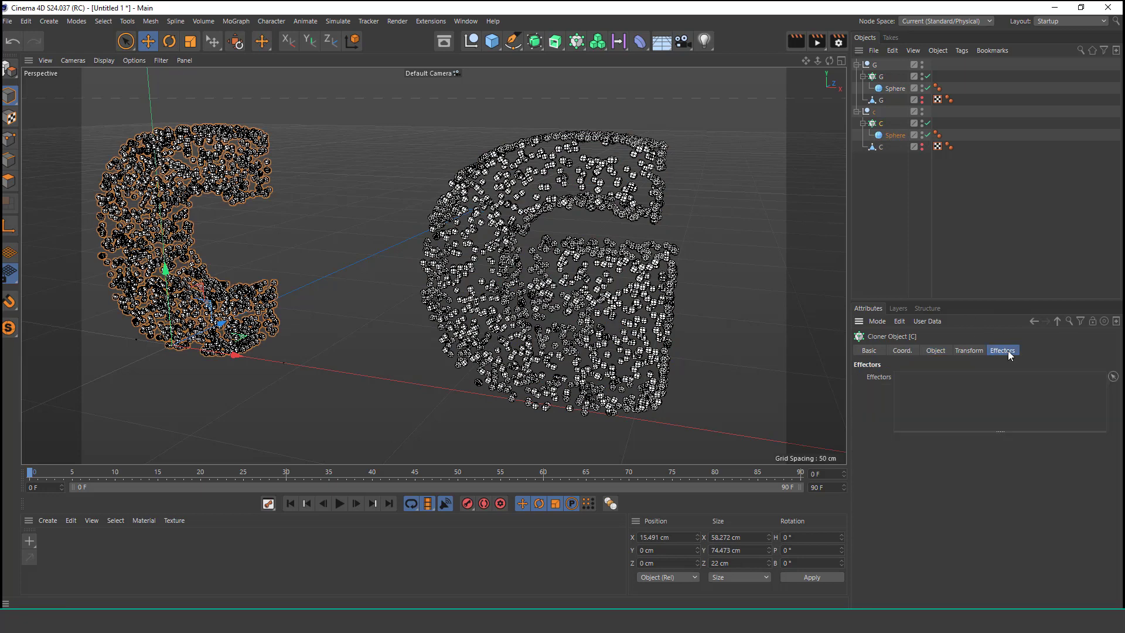
pyautogui.click(249, 22)
pyautogui.moveTo(282, 44)
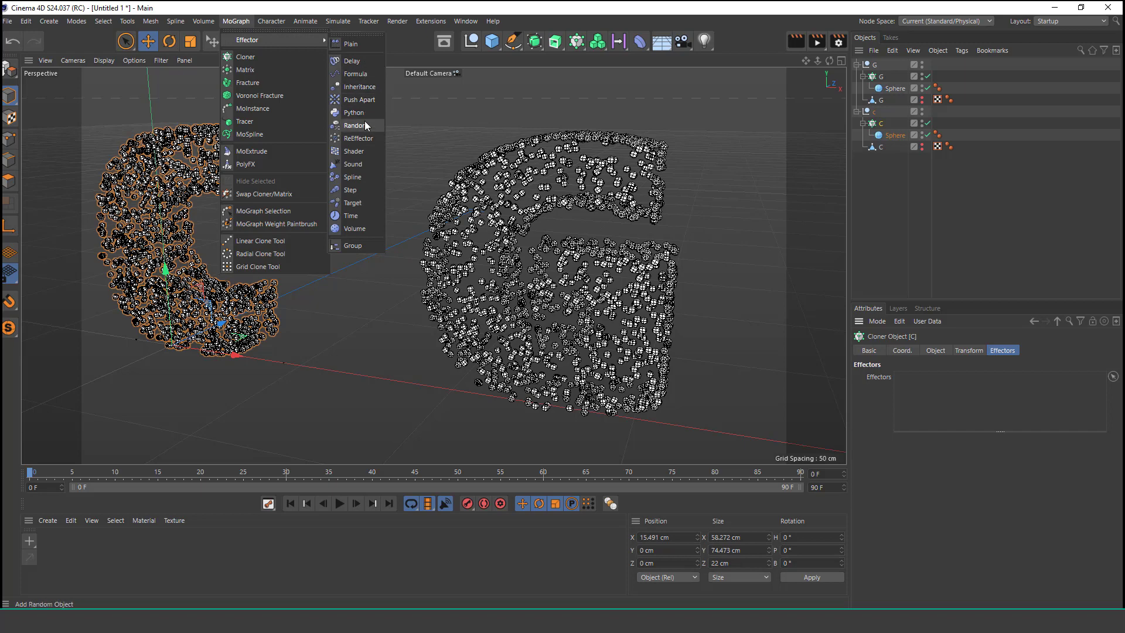
pyautogui.click(372, 89)
pyautogui.click(883, 136)
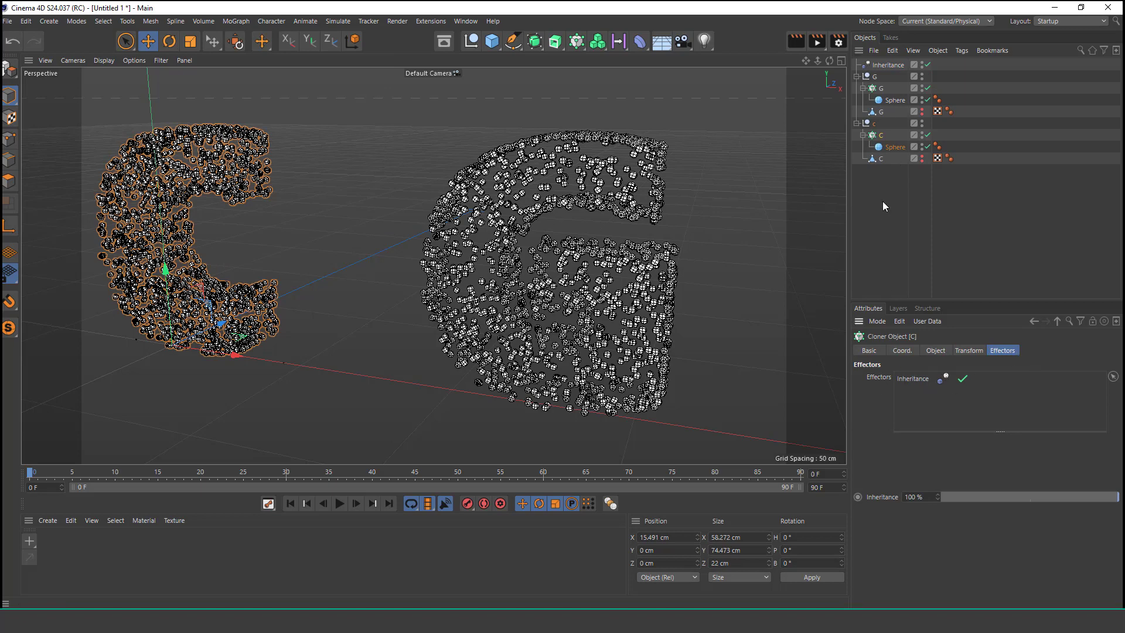
pyautogui.click(894, 65)
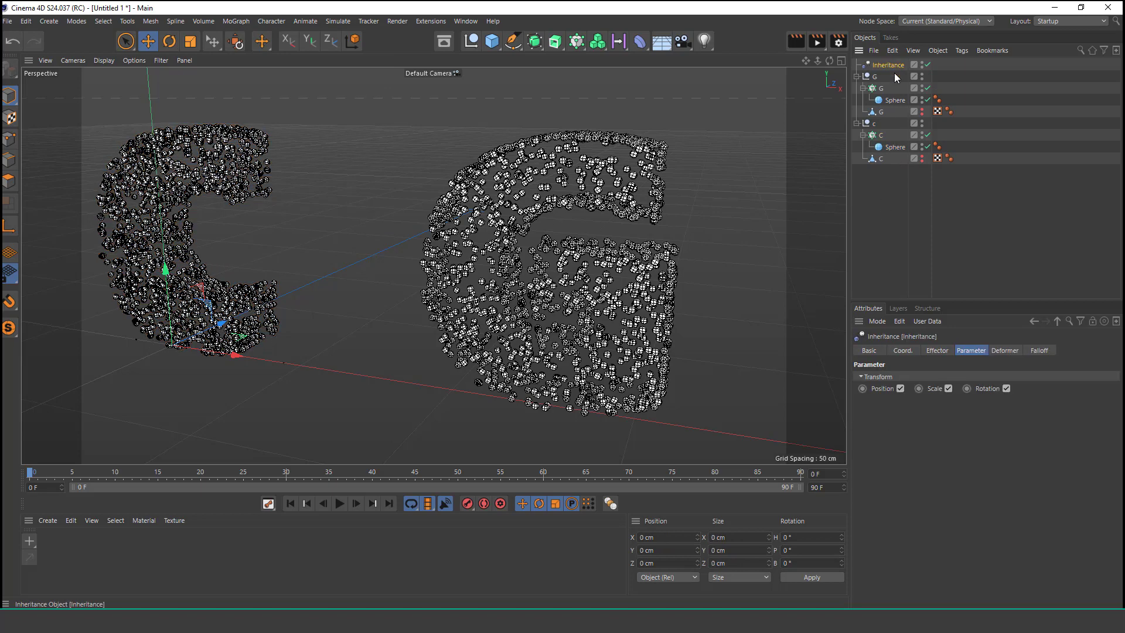
pyautogui.click(936, 351)
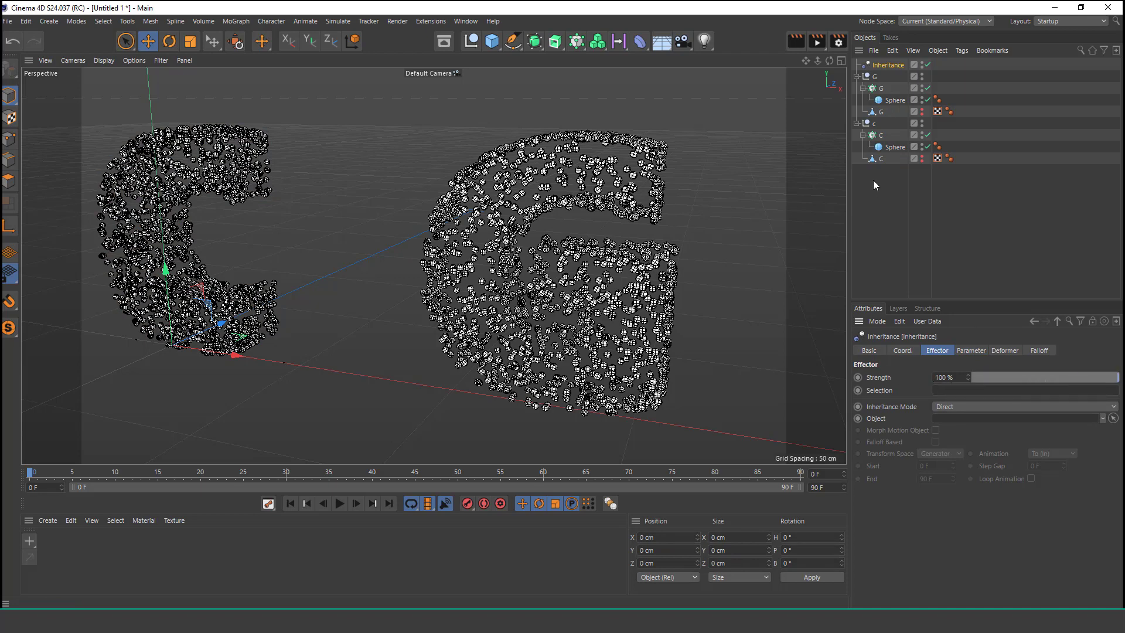
# Step: Assign the existing Inheritance effector to the G cloner as well
pyautogui.click(872, 89)
pyautogui.click(1002, 350)
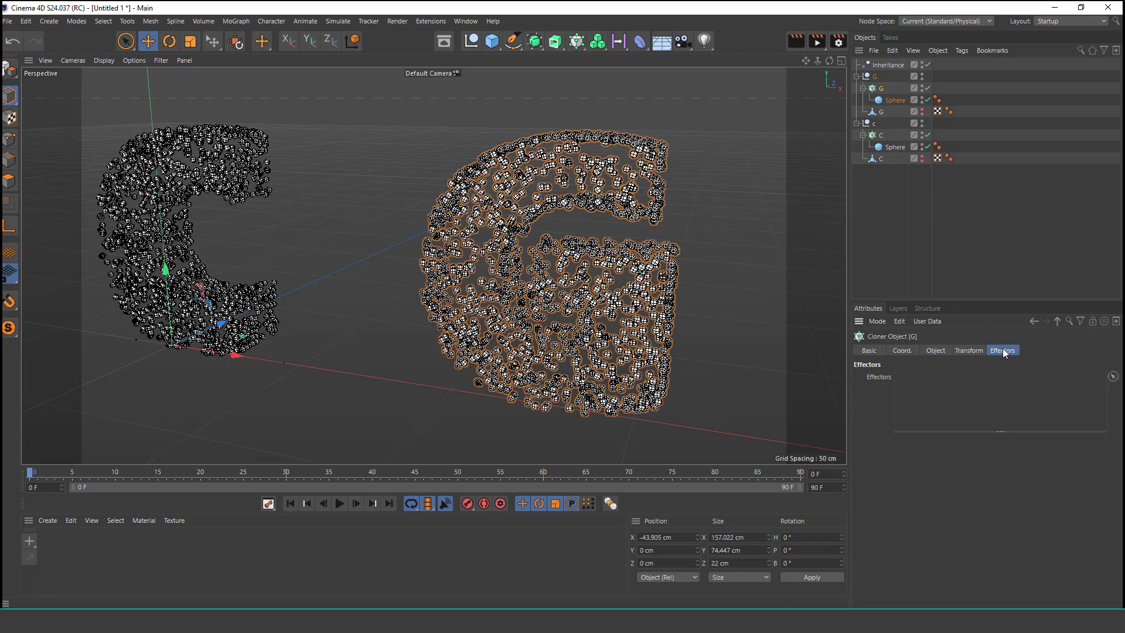
pyautogui.moveTo(889, 65); pyautogui.dragTo(897, 186)
pyautogui.moveTo(916, 383); pyautogui.dragTo(916, 383)
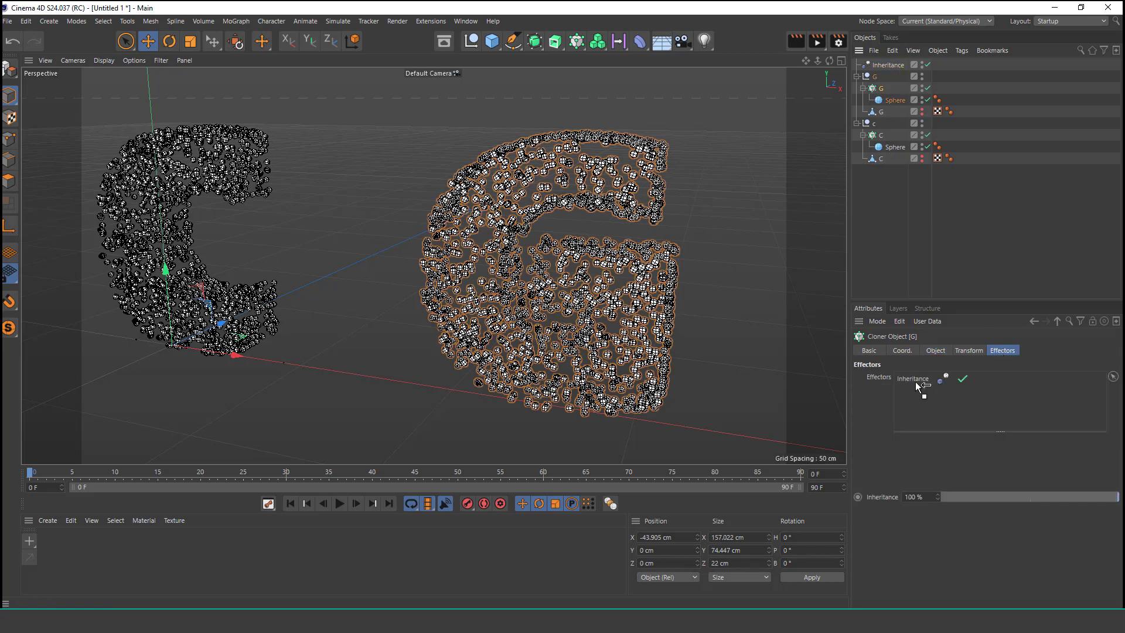
pyautogui.click(881, 136)
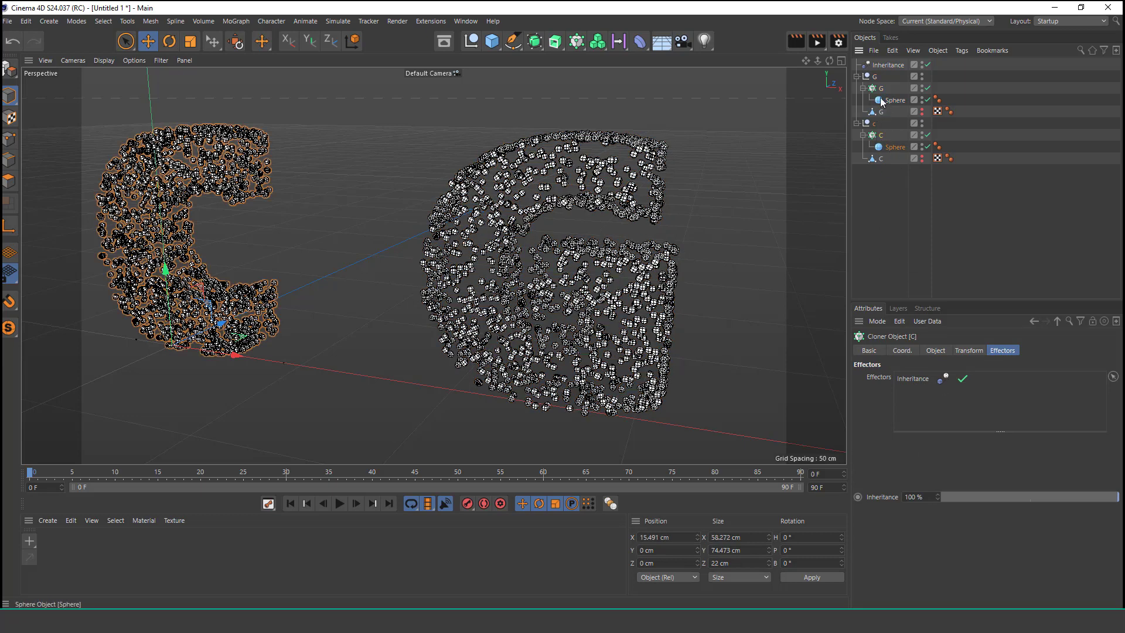
pyautogui.click(880, 89)
# Step: Link the C cloner as the Inheritance effector's object, with 0 % strength and Morph Motion Object enabled
pyautogui.click(888, 65)
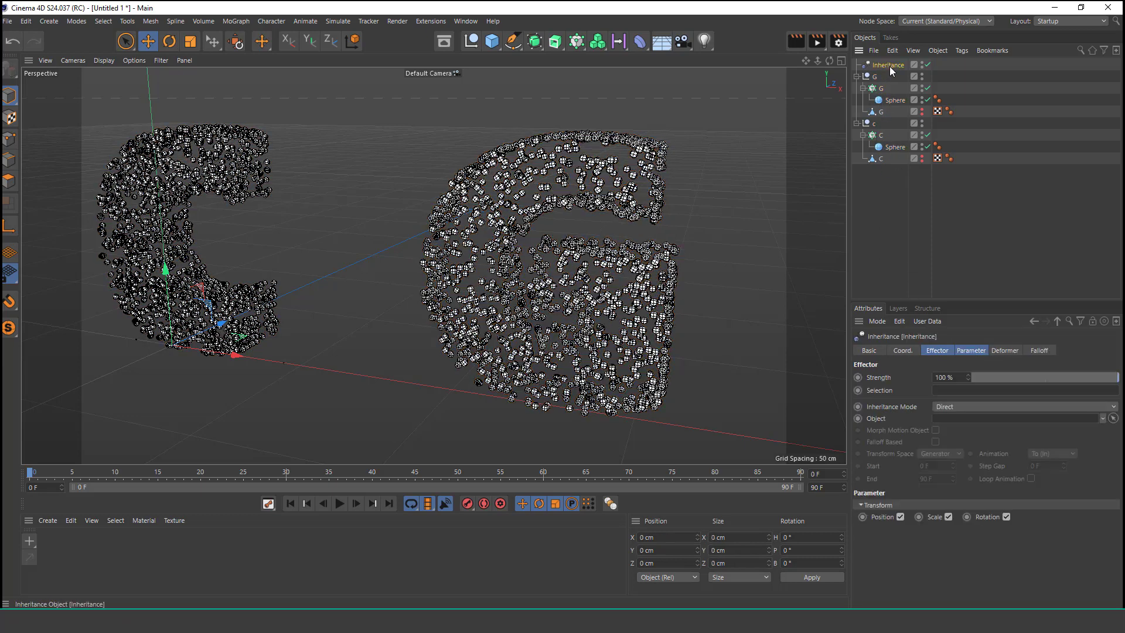
pyautogui.keyDown('shift'); pyautogui.click(963, 353); pyautogui.keyUp('shift')
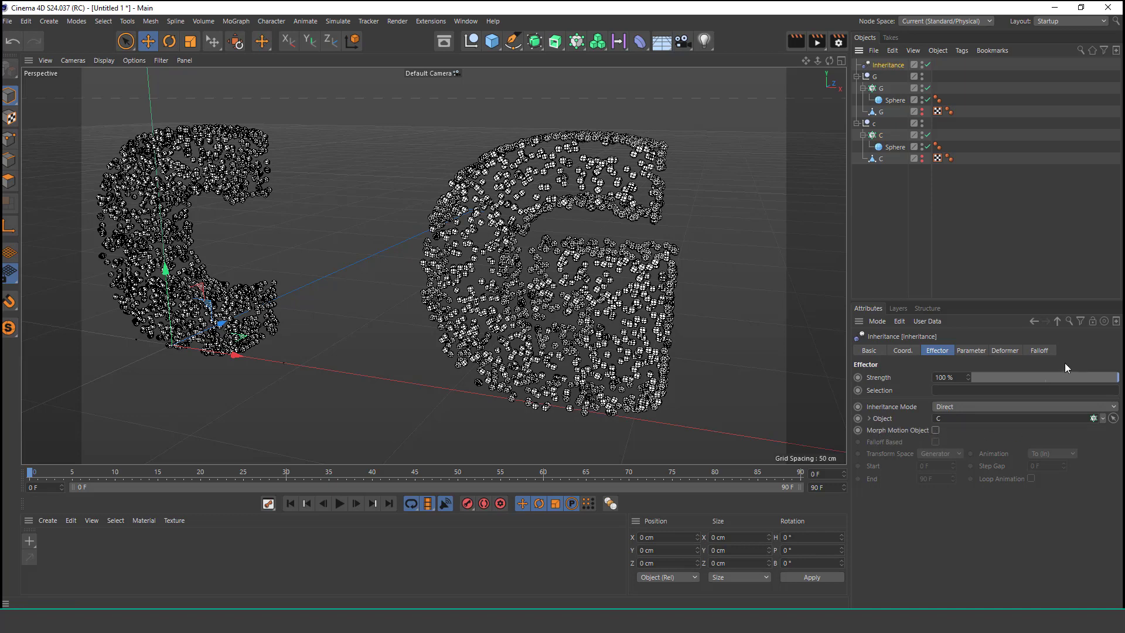
pyautogui.moveTo(1106, 377); pyautogui.dragTo(902, 392)
pyautogui.click(936, 431)
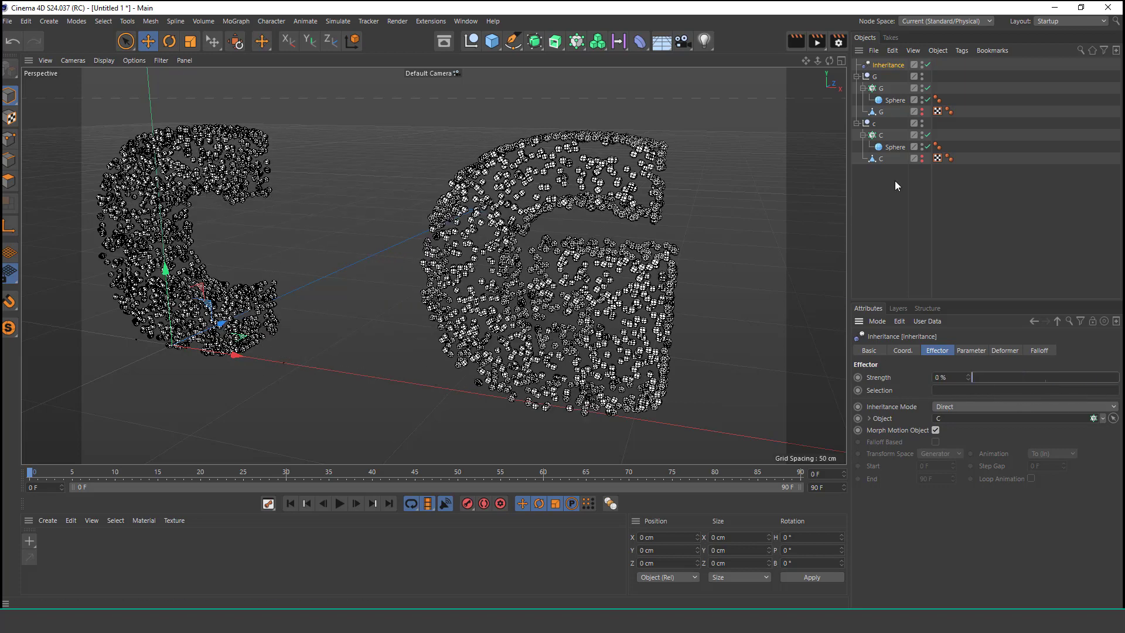
# Step: Disable the C cloner and render the active view to check the G spheres
pyautogui.click(878, 124)
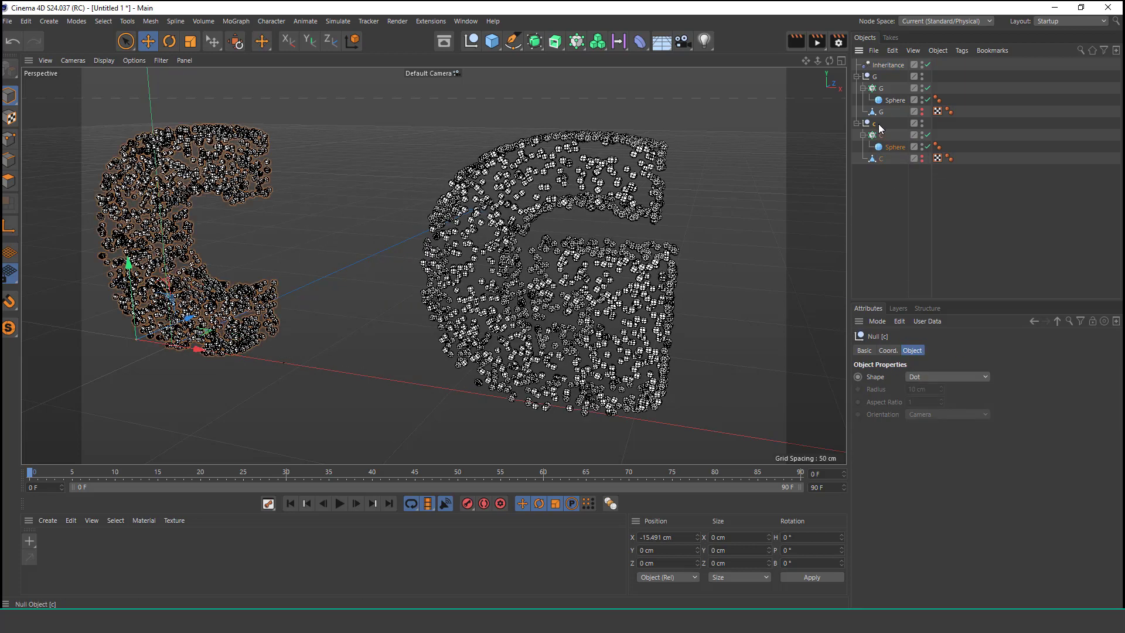
pyautogui.click(880, 135)
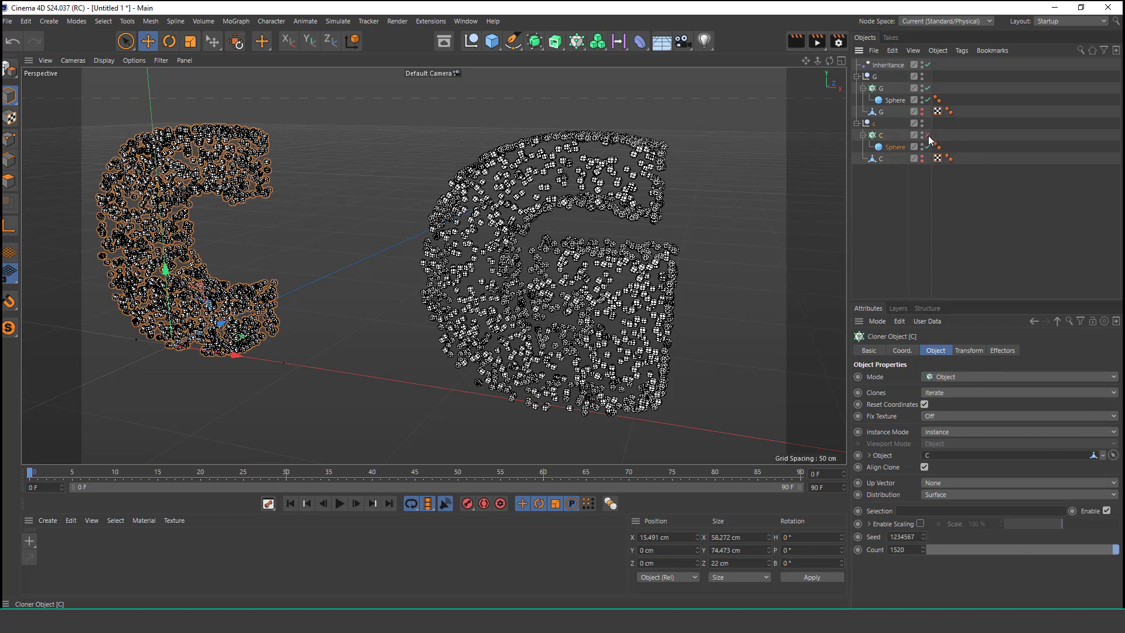
pyautogui.click(928, 136)
pyautogui.click(796, 41)
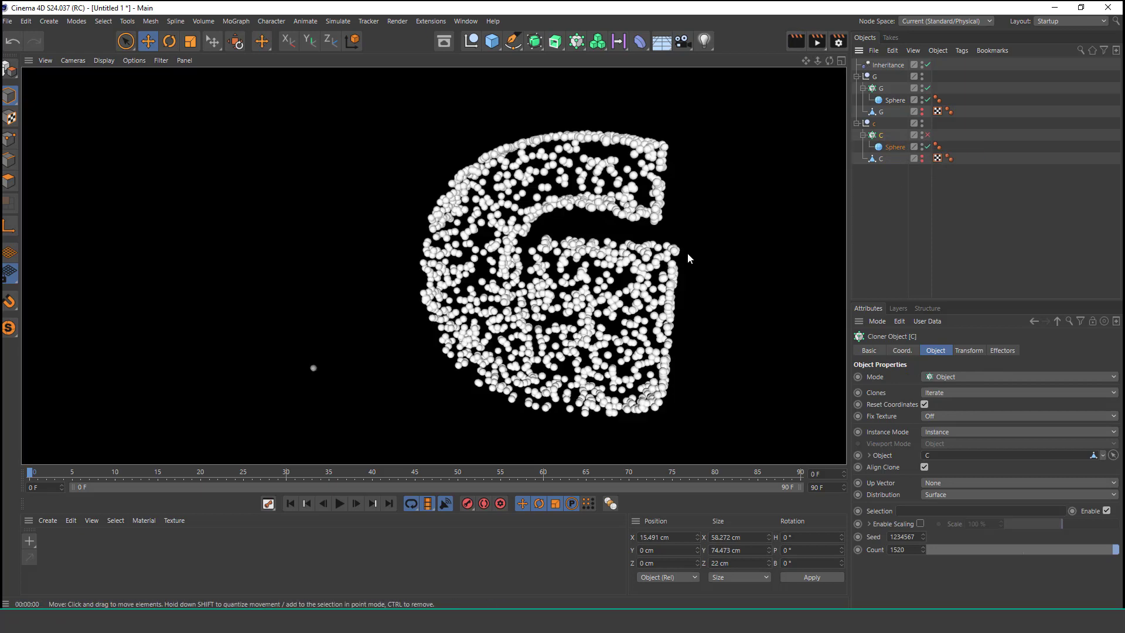
pyautogui.click(895, 220)
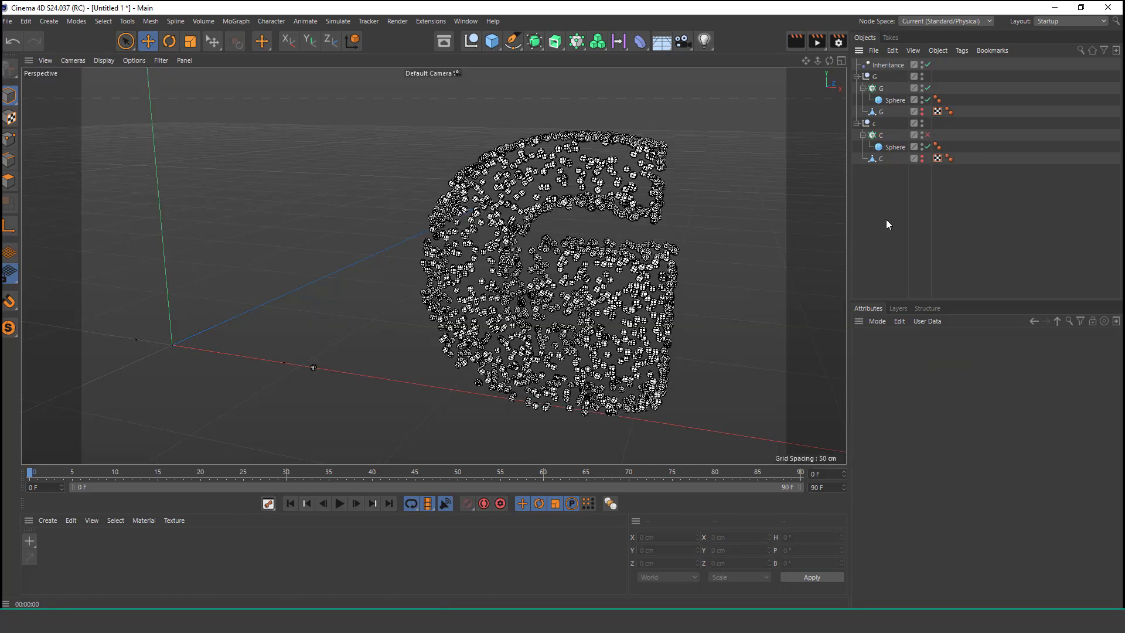
pyautogui.click(660, 42)
pyautogui.click(789, 58)
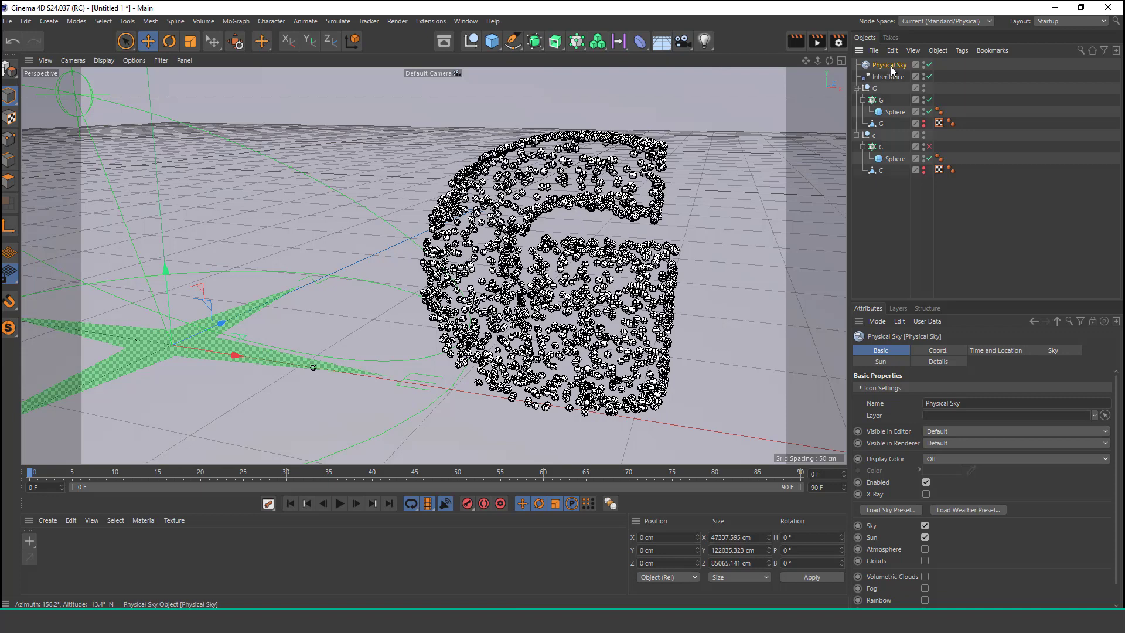
pyautogui.press('Delete')
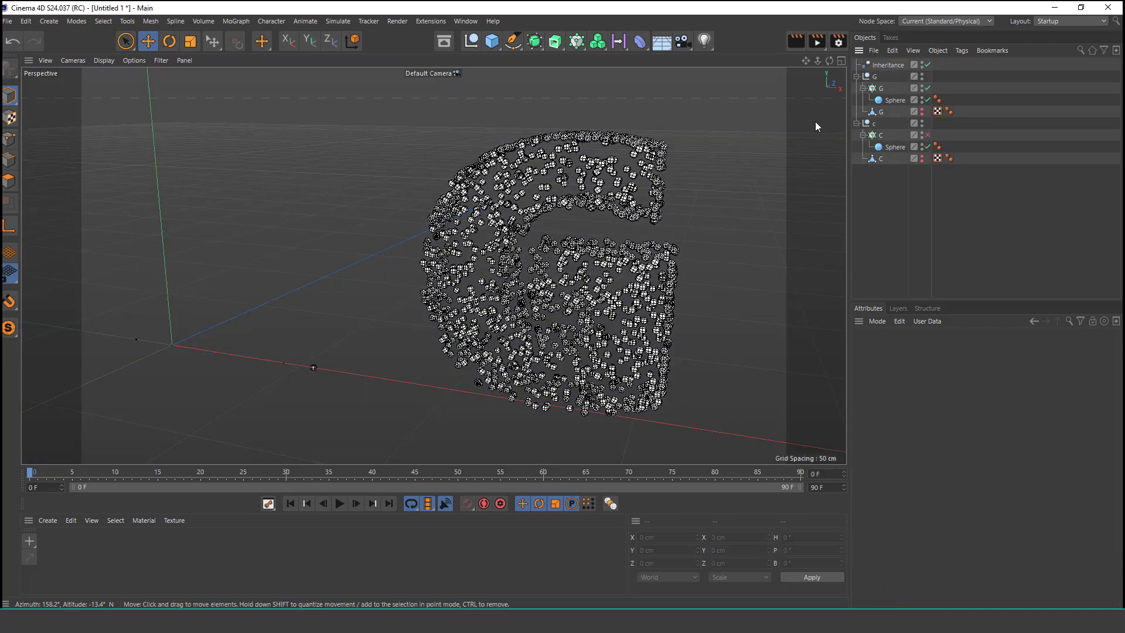
# Step: Extend the timeline's end to frame 390 with the Inheritance effector selected
pyautogui.click(888, 65)
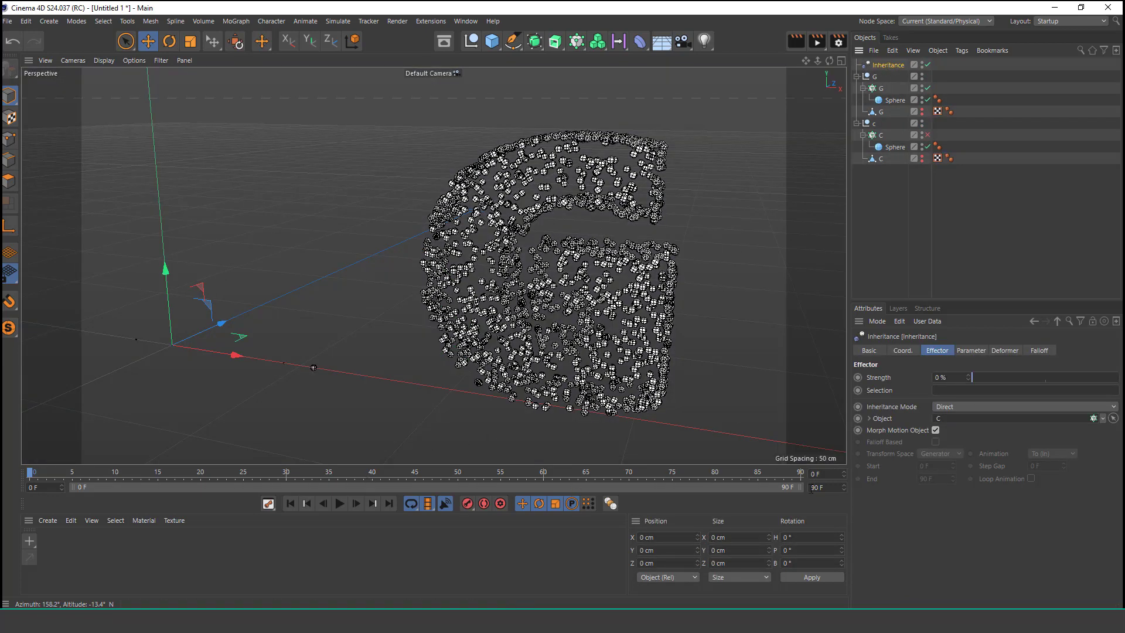
pyautogui.write('3')
pyautogui.press('Return')
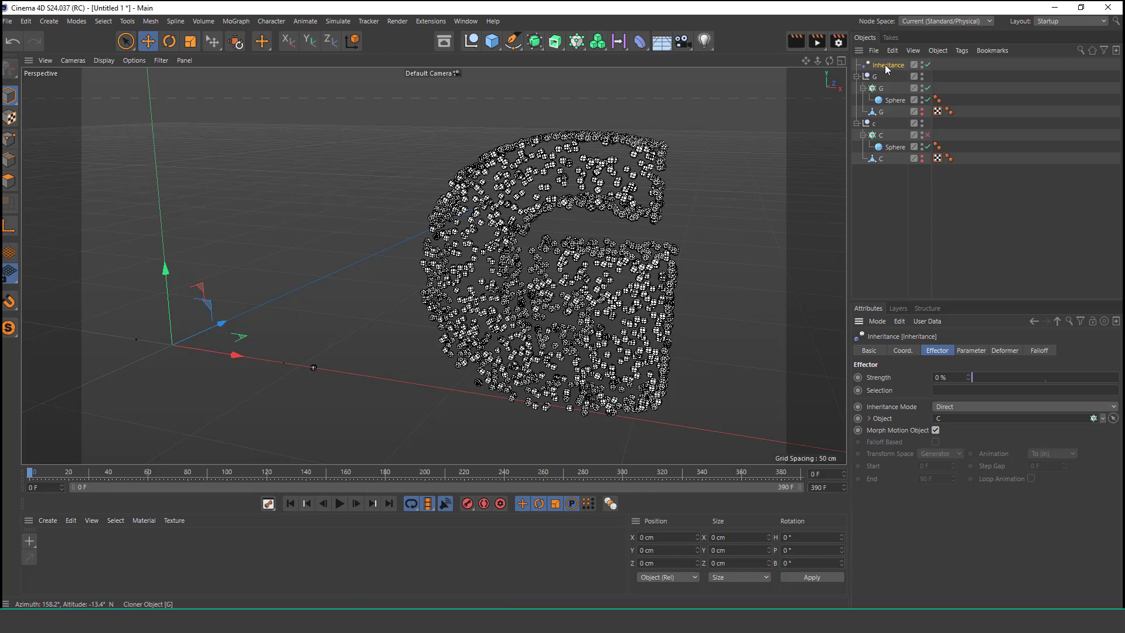
# Step: Keyframe the Inheritance effector's strength at 100 % on frame 0 and at 0 % on frame 340
pyautogui.moveTo(976, 378); pyautogui.dragTo(1120, 378)
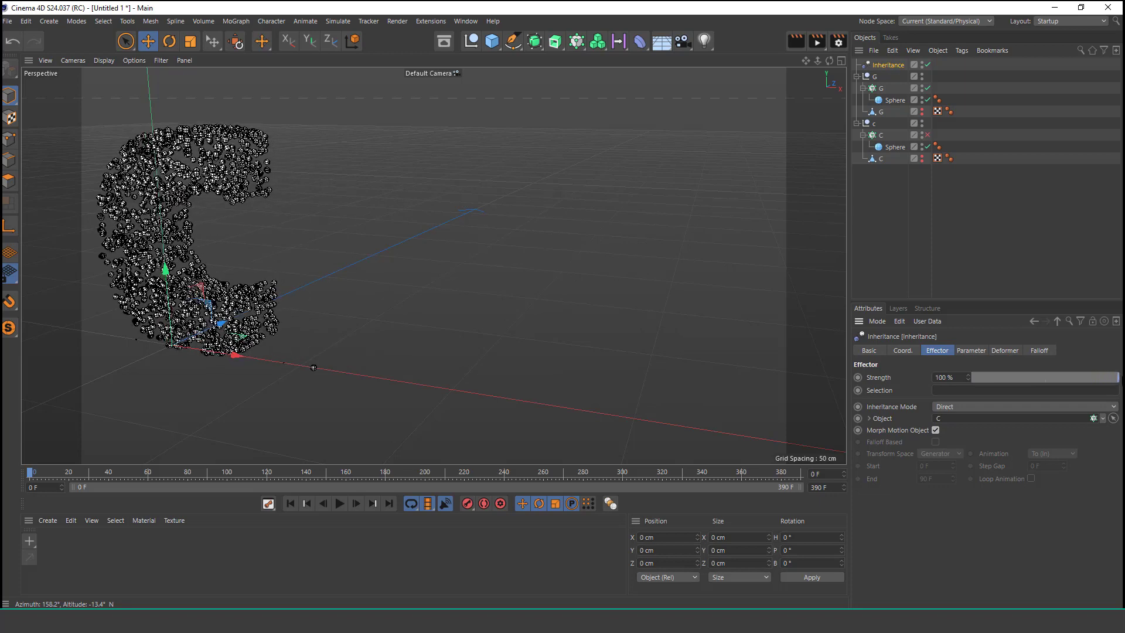
pyautogui.click(858, 377)
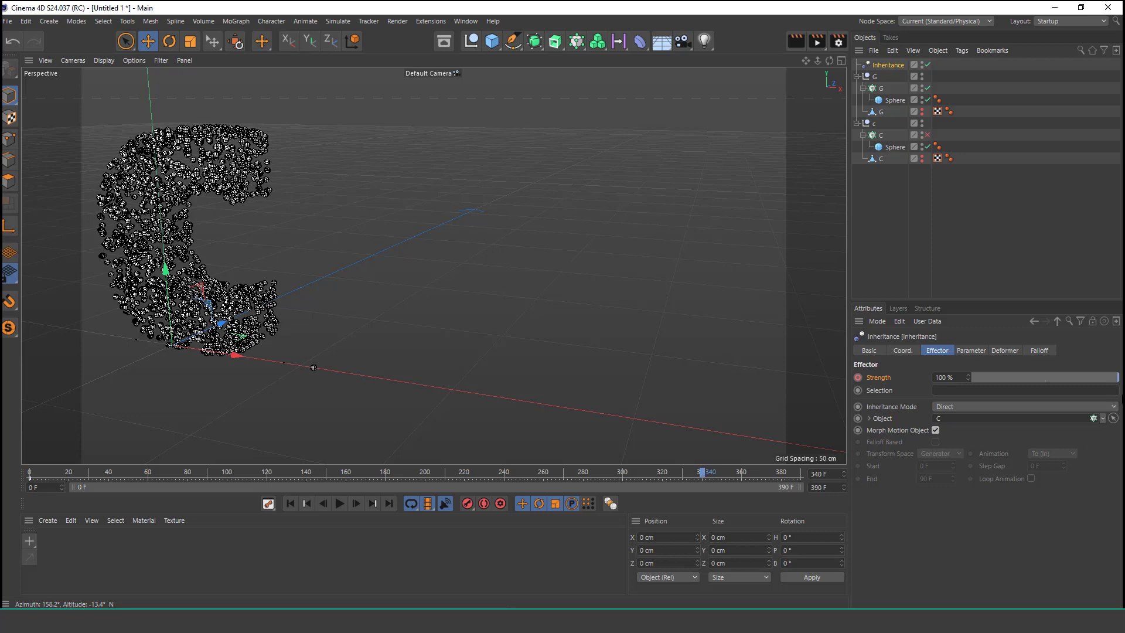
pyautogui.moveTo(1102, 377); pyautogui.dragTo(954, 391)
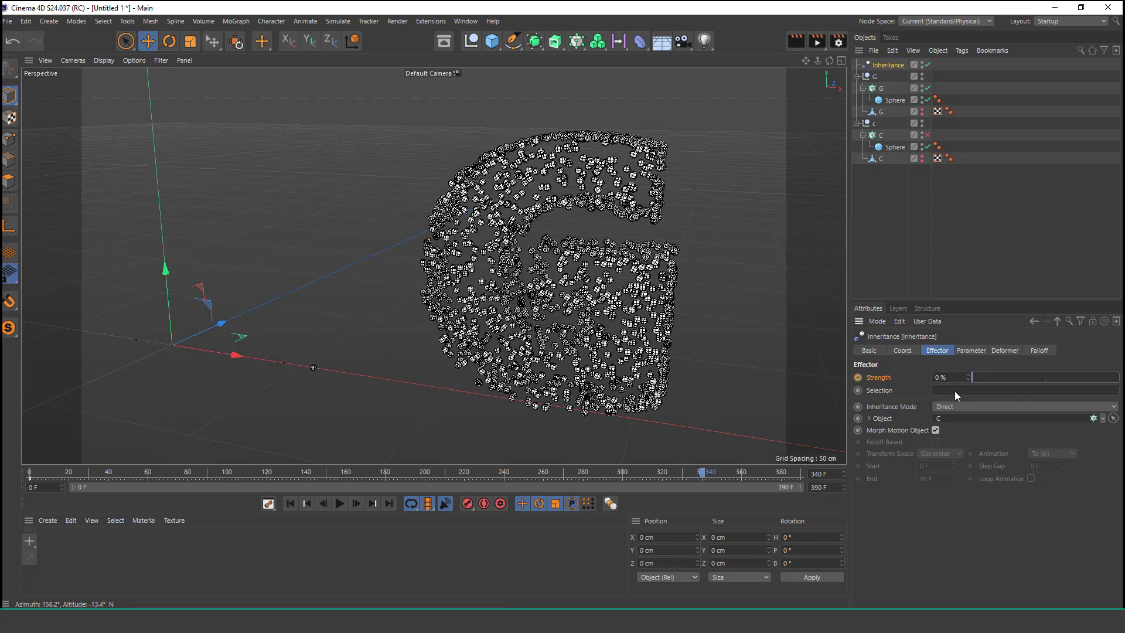
pyautogui.click(857, 377)
# Step: Play the animation from the start and examine the spheres' morph from C to G from several angles
pyautogui.click(290, 503)
pyautogui.click(339, 503)
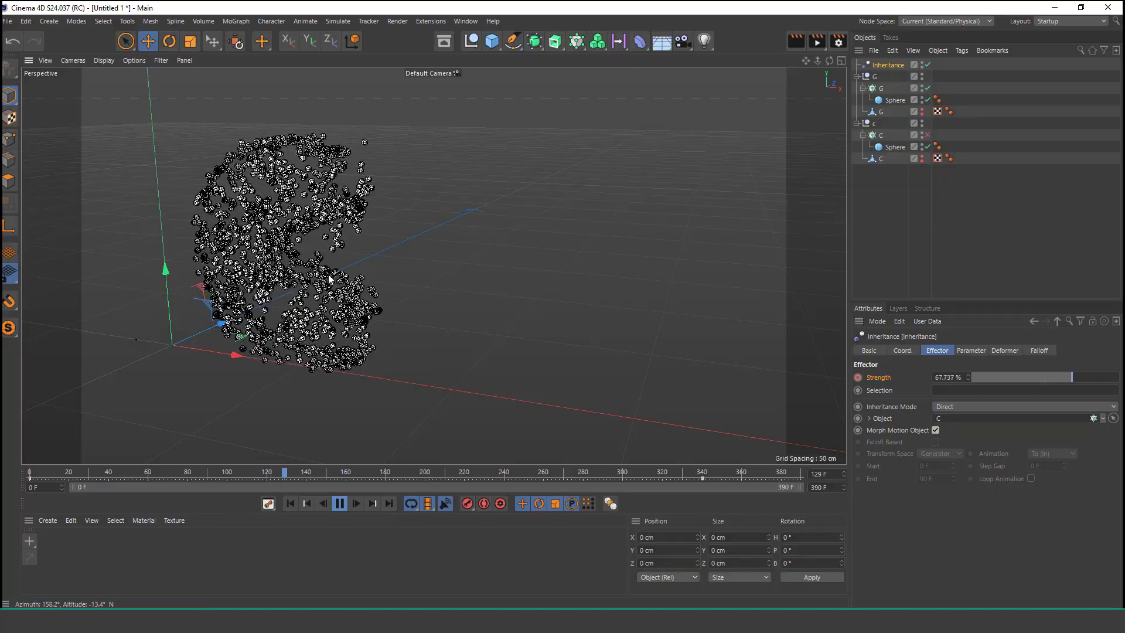
pyautogui.scroll(5, 328, 280)
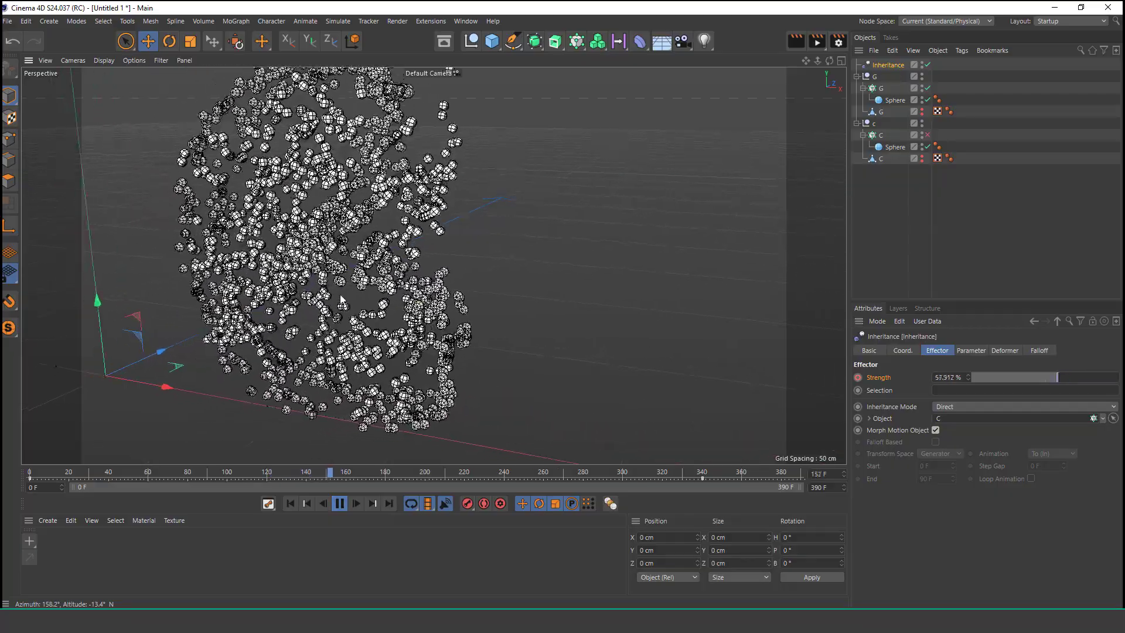
pyautogui.keyDown('alt'); pyautogui.moveTo(341, 295); pyautogui.dragTo(500, 286); pyautogui.keyUp('alt')
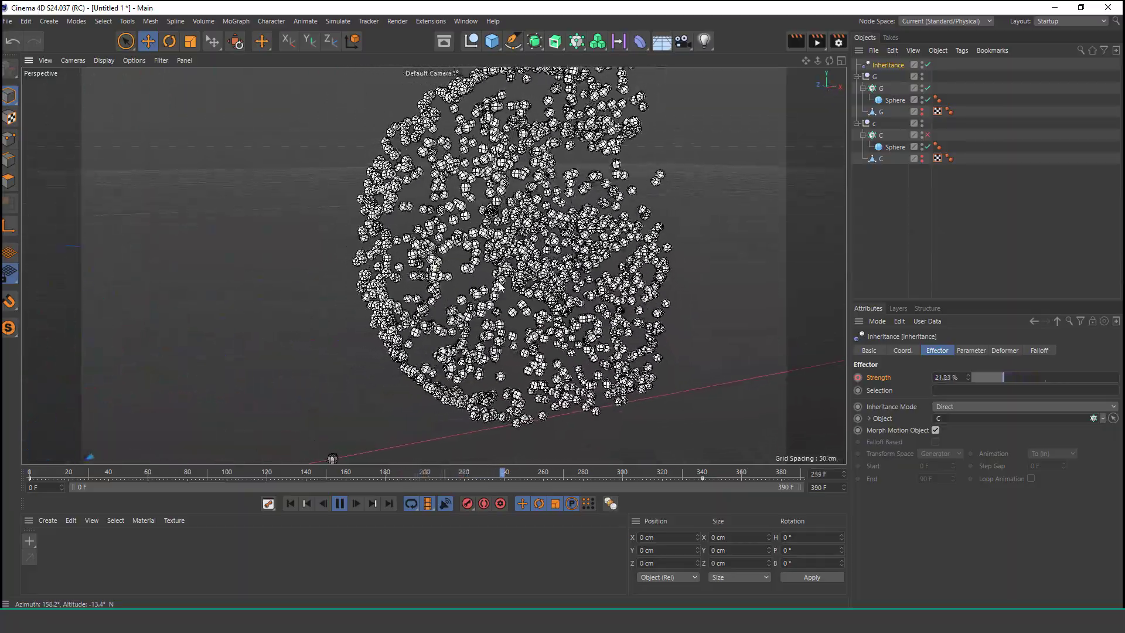
pyautogui.scroll(-4, 460, 298)
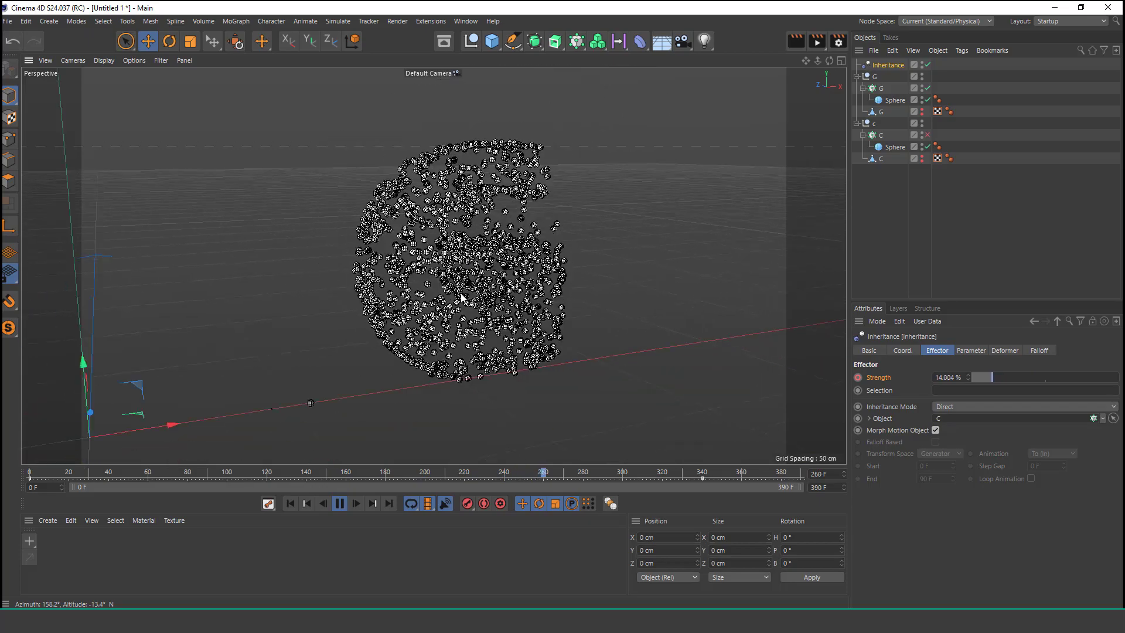
pyautogui.keyDown('alt'); pyautogui.moveTo(460, 297); pyautogui.dragTo(447, 243); pyautogui.keyUp('alt')
pyautogui.scroll(3, 575, 264)
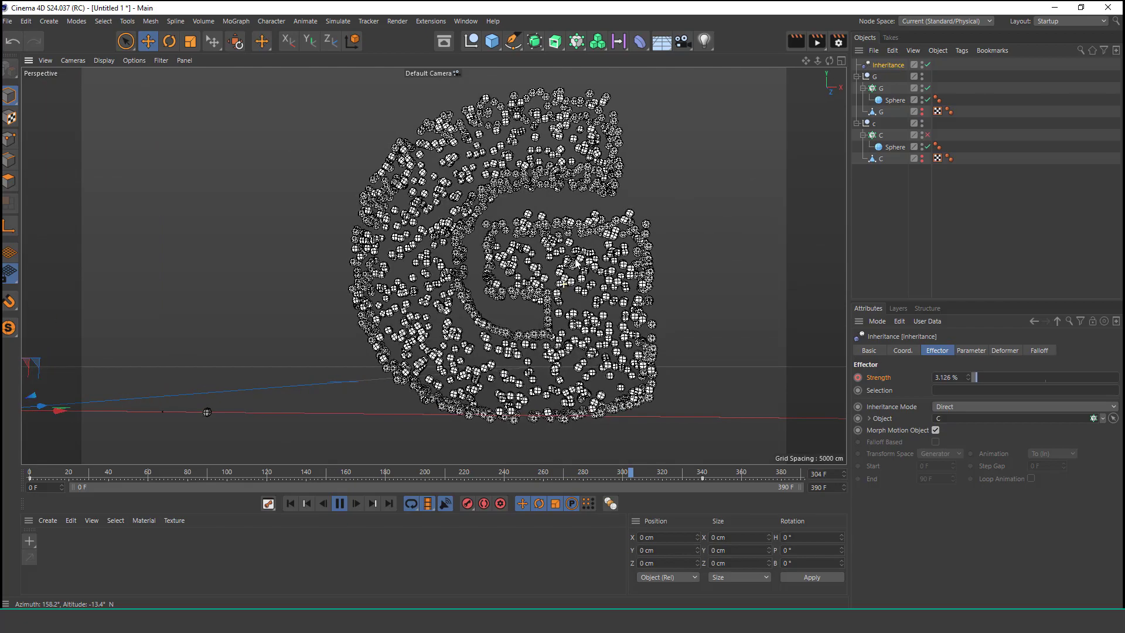
pyautogui.click(339, 504)
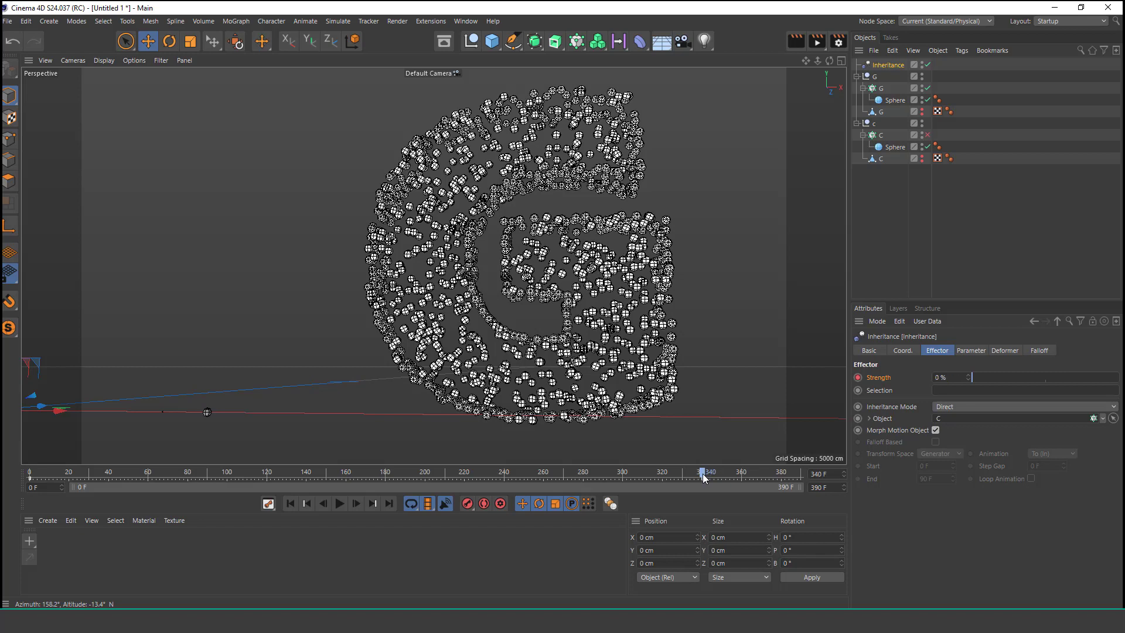
# Step: Add a null and a target camera, and view the scene through the new camera
pyautogui.click(471, 41)
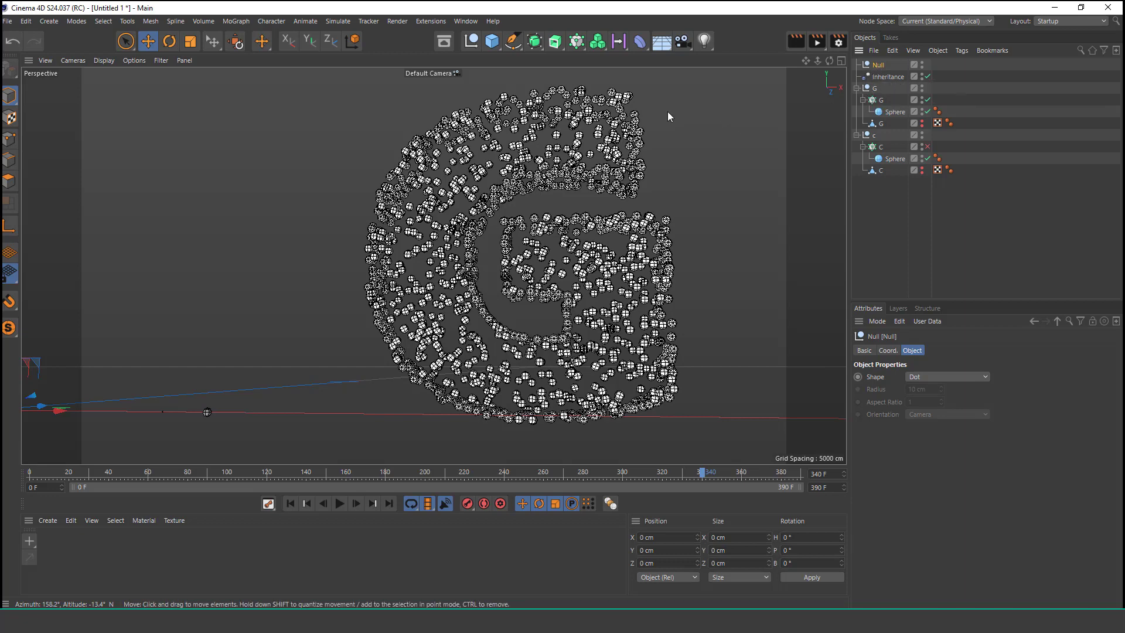
pyautogui.moveTo(677, 44); pyautogui.dragTo(753, 86)
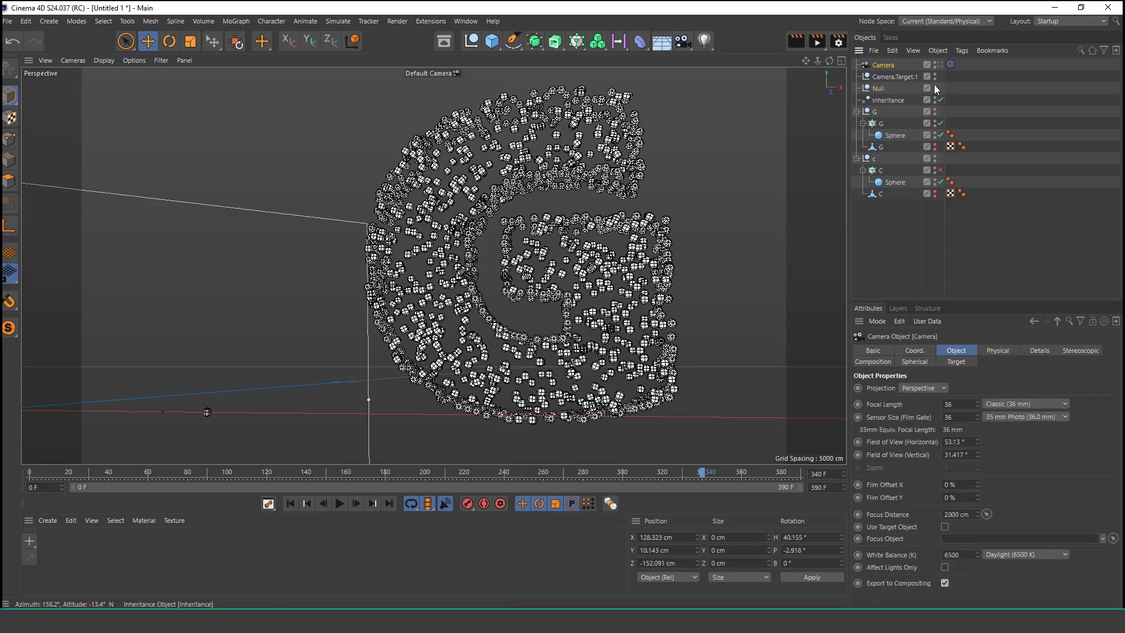
pyautogui.click(944, 66)
# Step: Make the null the camera's target object and, at frame 0, pull the camera back to frame the whole C
pyautogui.click(948, 65)
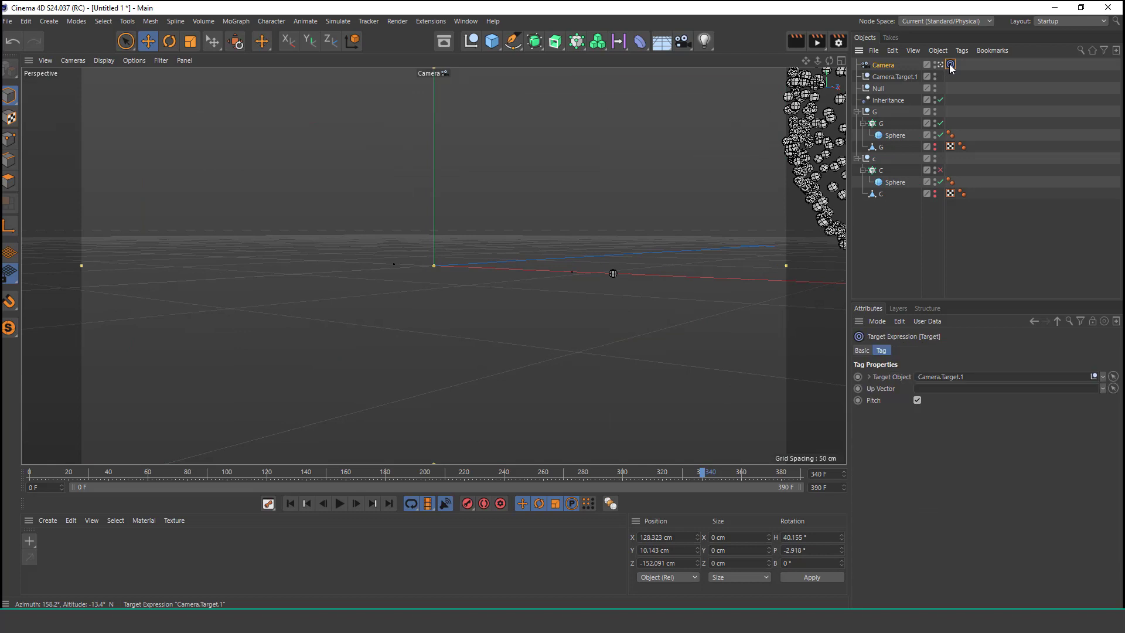
pyautogui.click(293, 505)
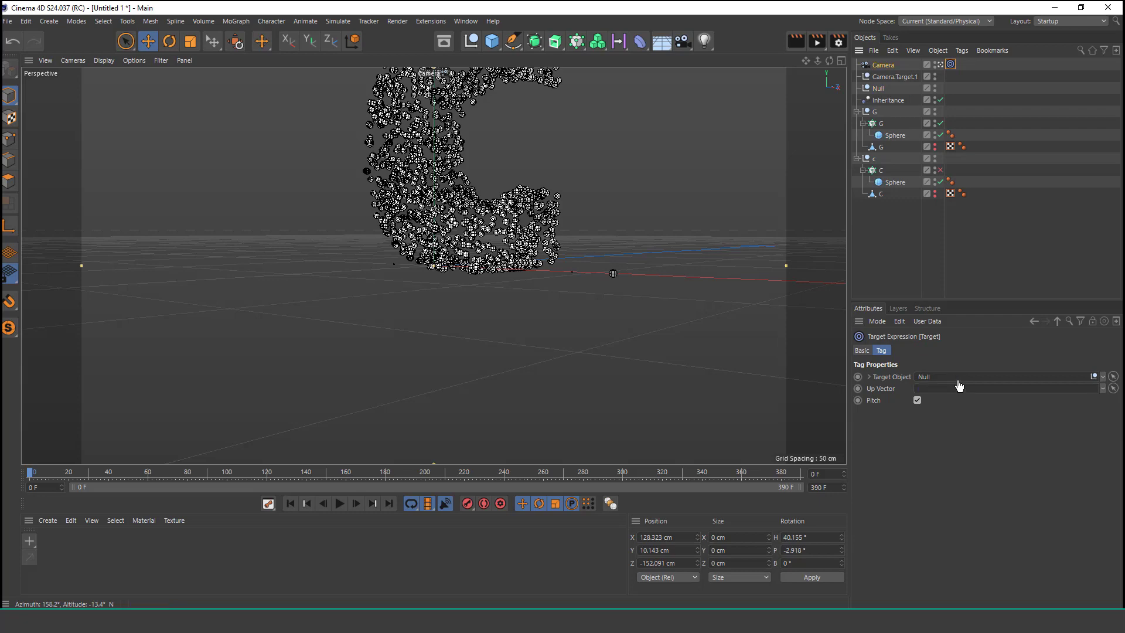
pyautogui.click(883, 65)
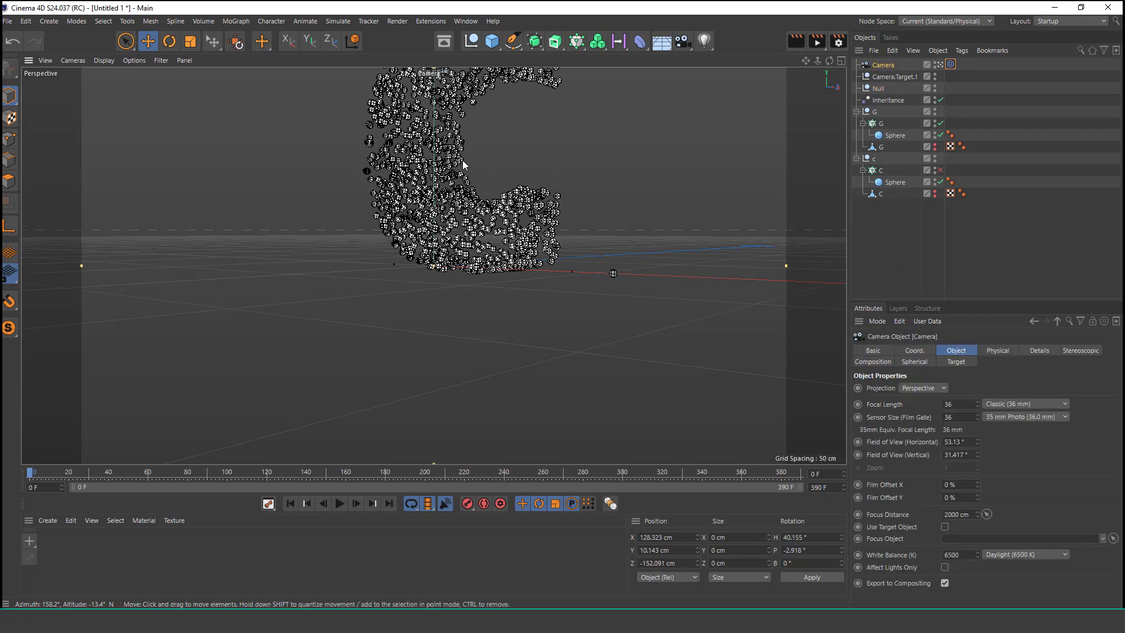
pyautogui.keyDown('alt'); pyautogui.moveTo(462, 160); pyautogui.dragTo(454, 198, button='right'); pyautogui.keyUp('alt')
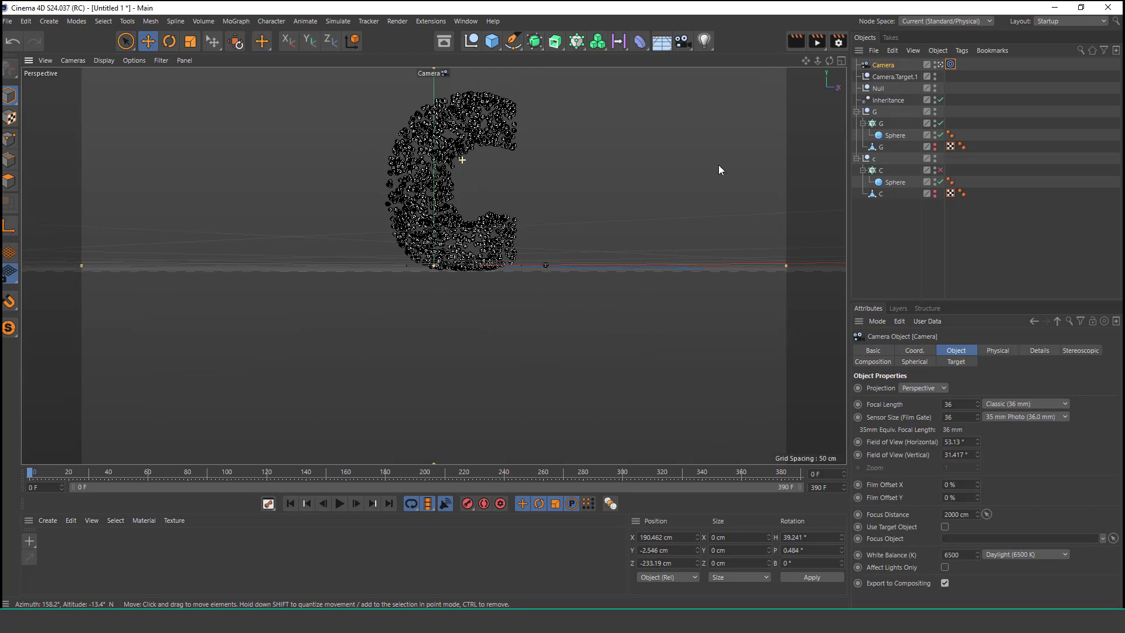
# Step: Move the Inheritance effector's 100 % strength keyframe from the timeline's start to frame 40
pyautogui.click(884, 100)
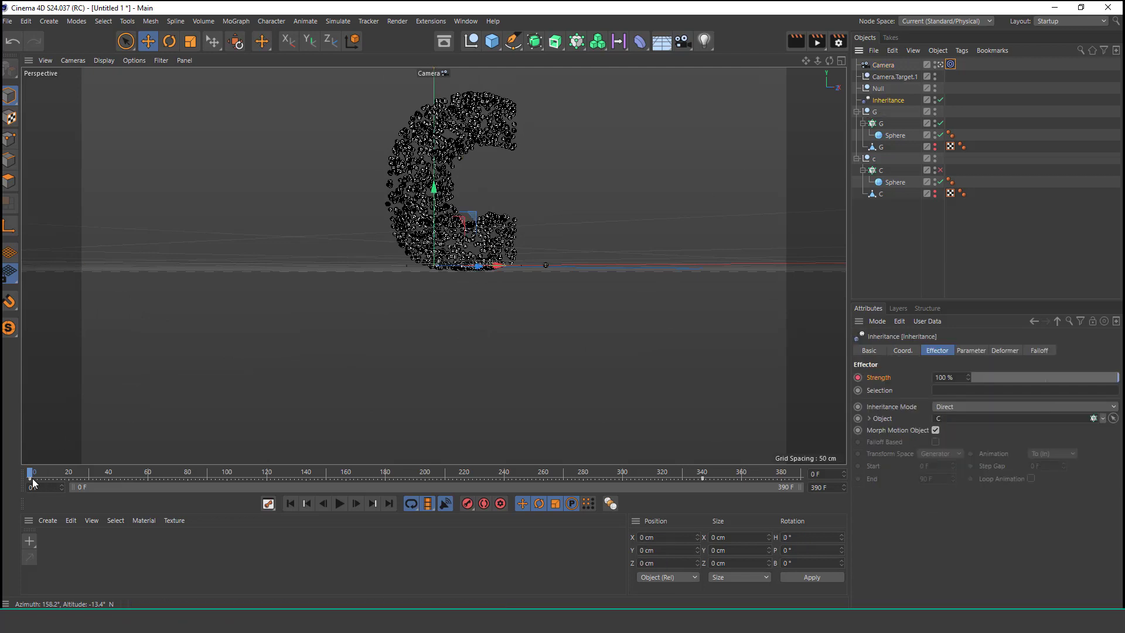
pyautogui.click(59, 478)
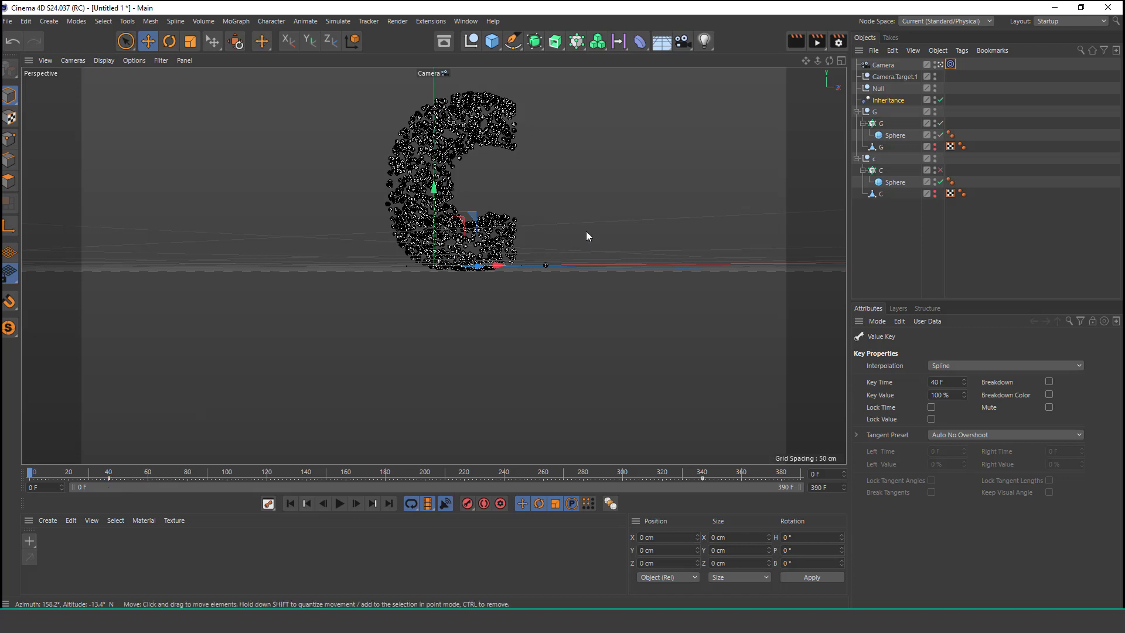
# Step: Record a keyframe for the camera at frame 0 and try a closer framing of the C
pyautogui.click(886, 65)
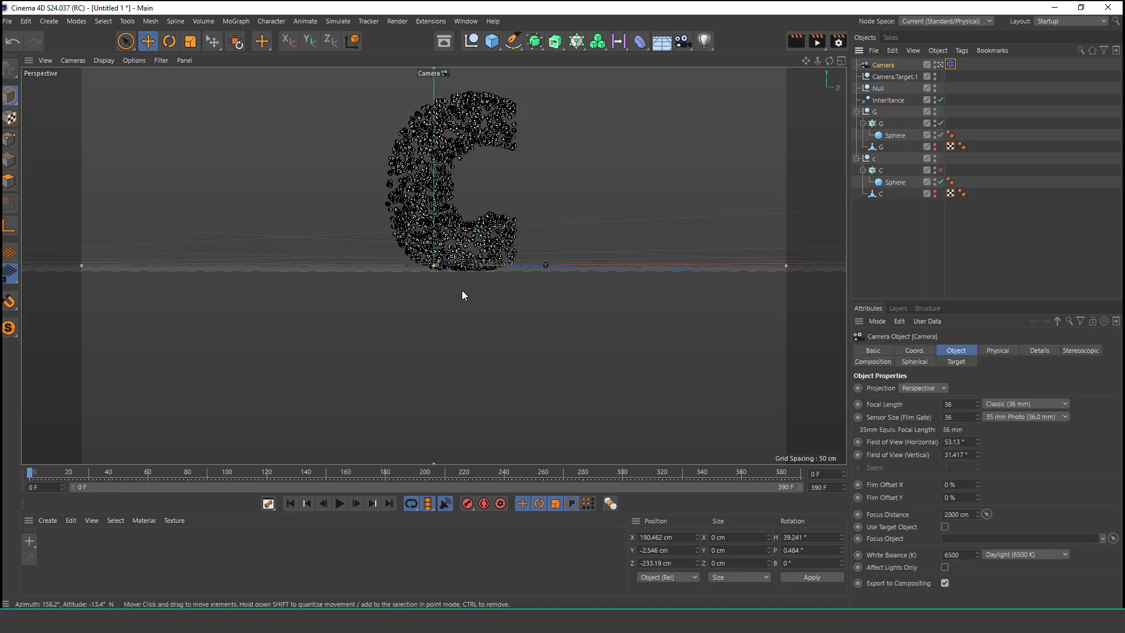
pyautogui.click(467, 505)
pyautogui.keyDown('alt'); pyautogui.moveTo(455, 204); pyautogui.dragTo(501, 123, button='right'); pyautogui.keyUp('alt')
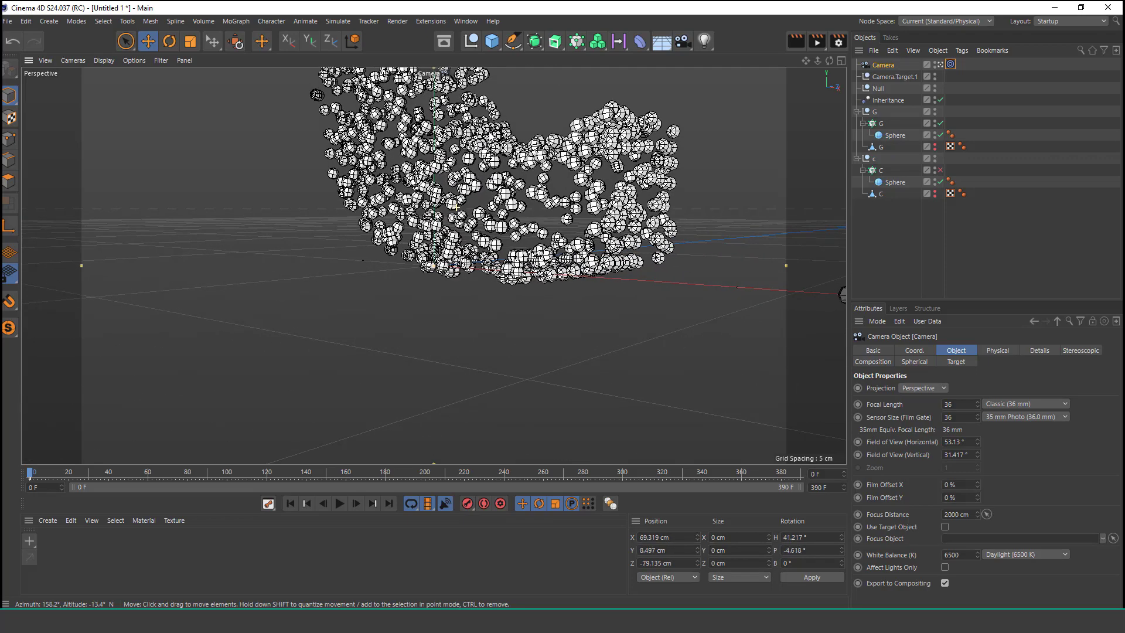
pyautogui.scroll(-8, 416, 281)
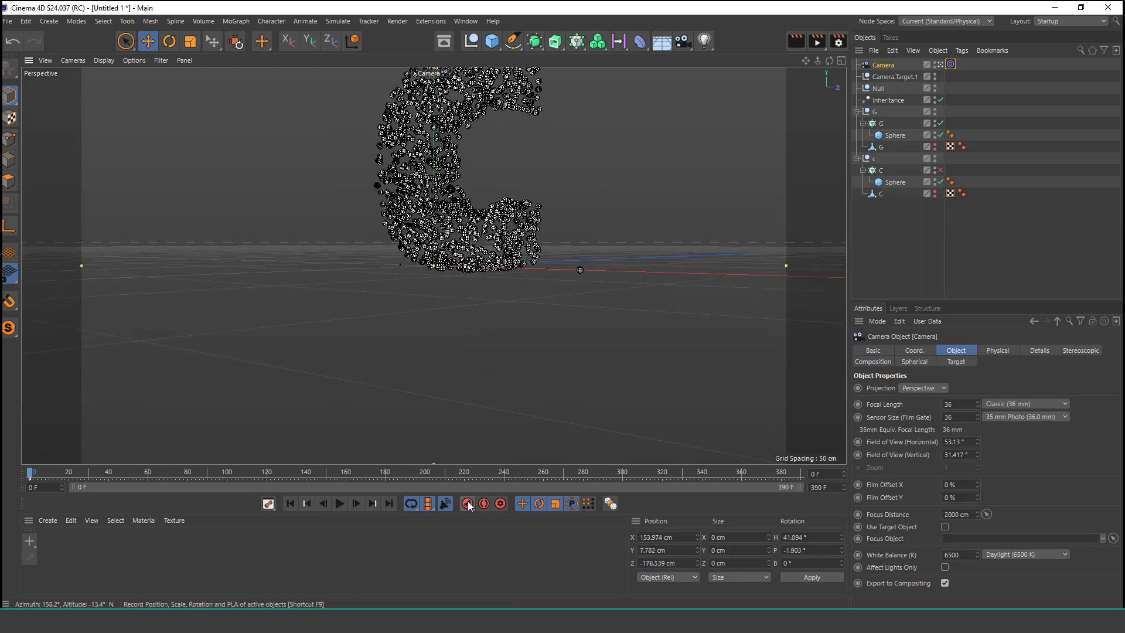
# Step: Raise the target null to about Y 33.9 cm and record its keyframe at frame 0
pyautogui.click(878, 89)
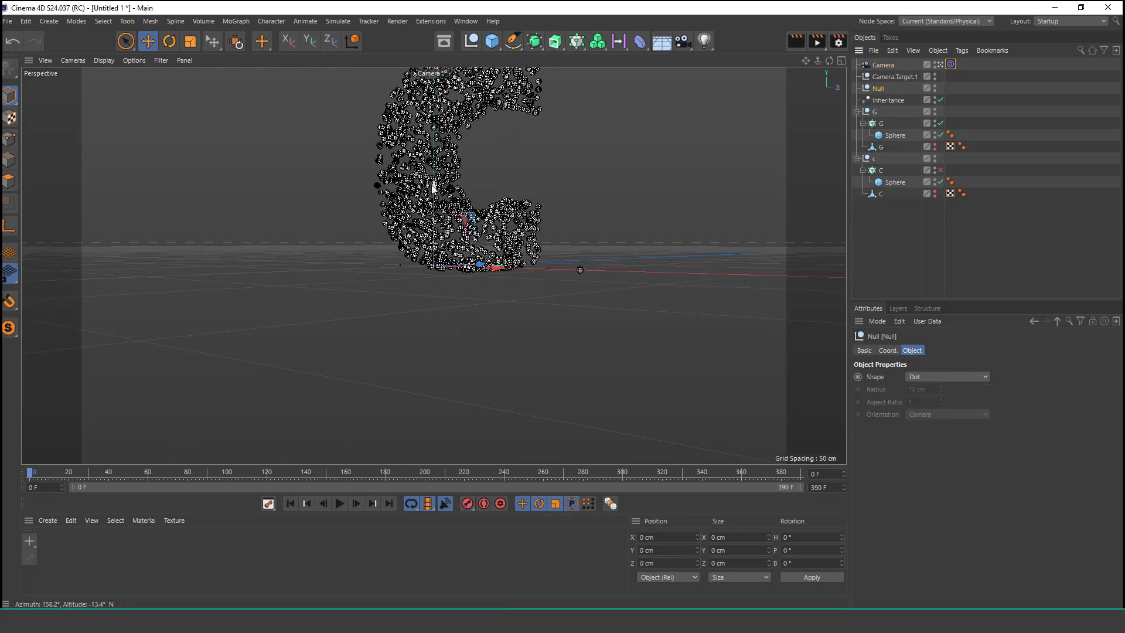
pyautogui.moveTo(432, 184); pyautogui.dragTo(493, 83)
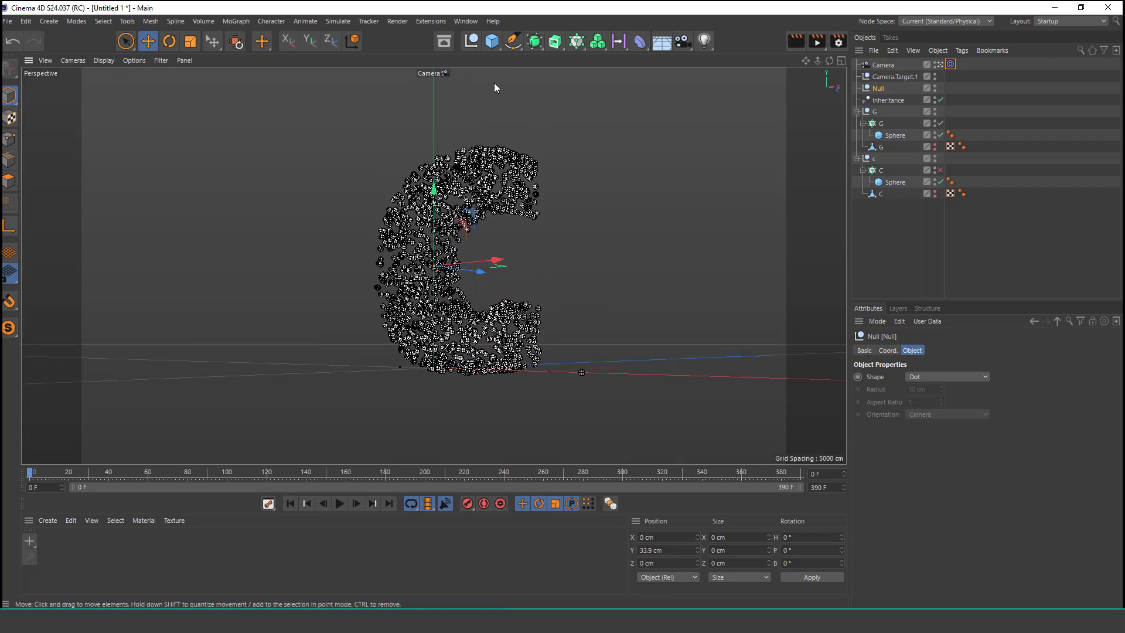
pyautogui.click(469, 504)
# Step: Bring the camera closer to the C at frame 38, at about X 98, Y 13, Z -115 cm, and record its keyframe
pyautogui.scroll(-3, 646, 297)
pyautogui.click(881, 65)
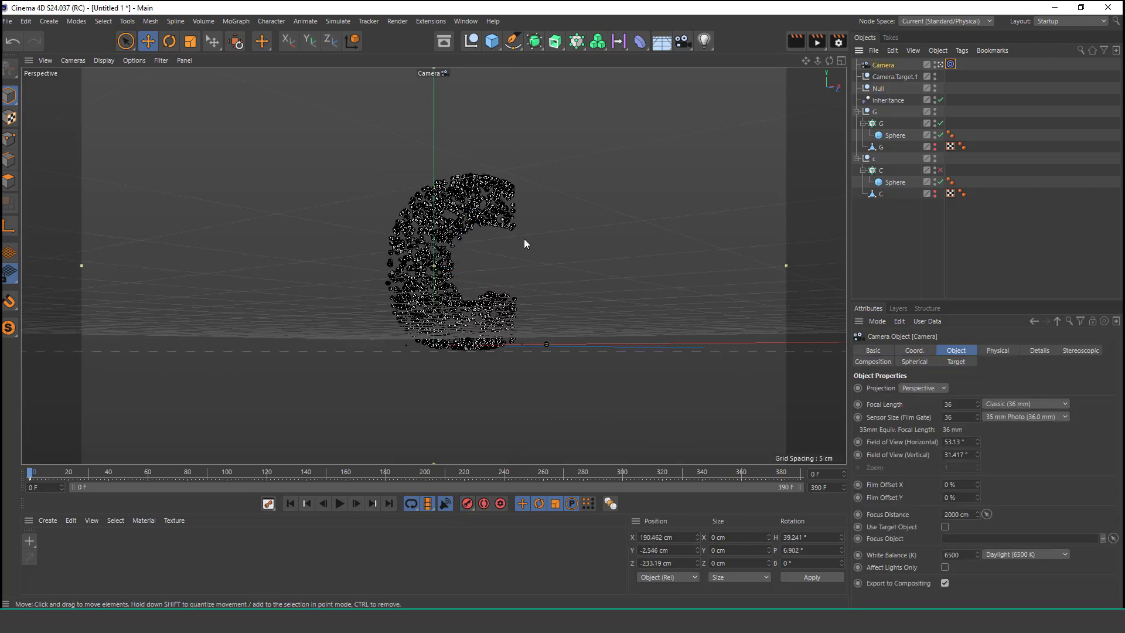
pyautogui.moveTo(47, 473); pyautogui.dragTo(100, 476)
pyautogui.keyDown('alt'); pyautogui.moveTo(449, 277); pyautogui.dragTo(473, 225, button='right'); pyautogui.keyUp('alt')
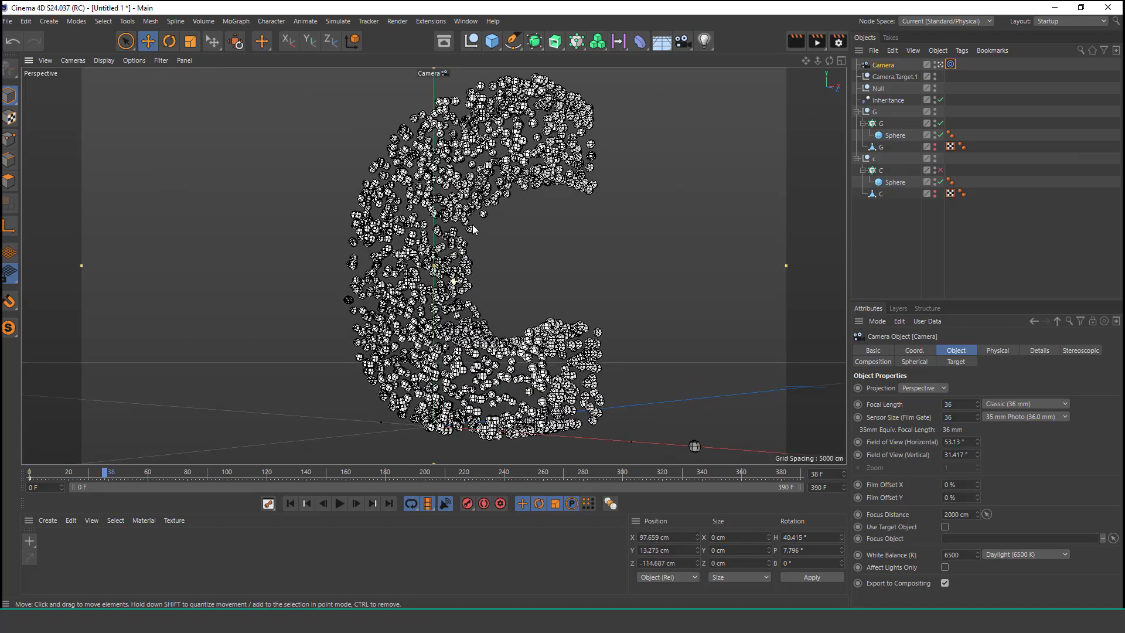
pyautogui.click(469, 505)
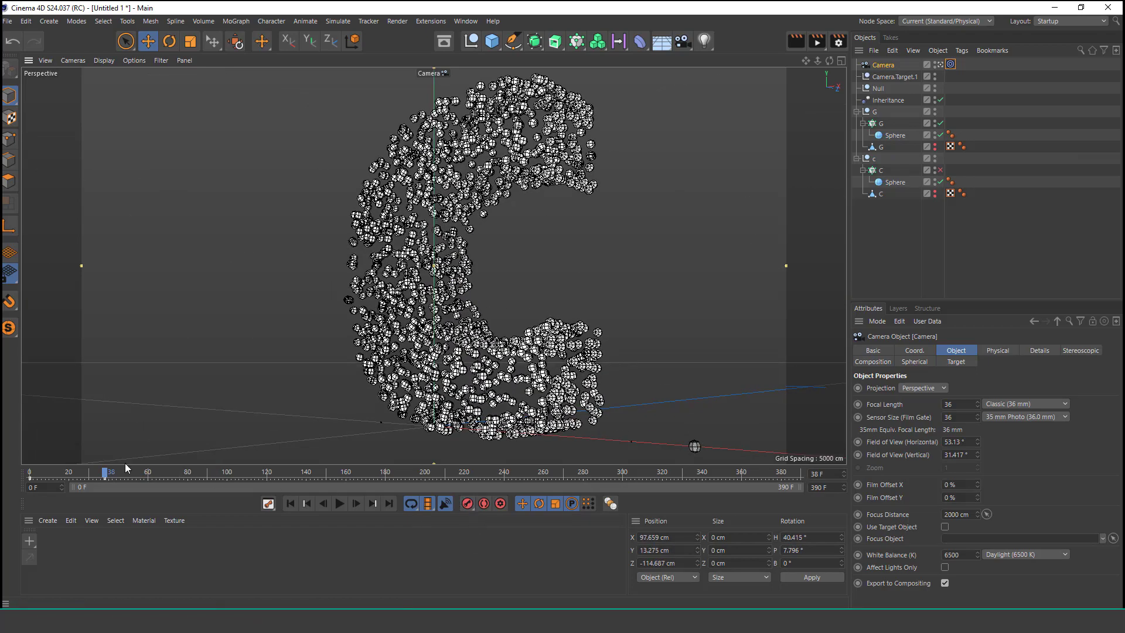
# Step: At frame 167, keyframe the camera, then move the target null to about X 57.4, Z 17.8 cm and keyframe it
pyautogui.moveTo(104, 473); pyautogui.dragTo(360, 477)
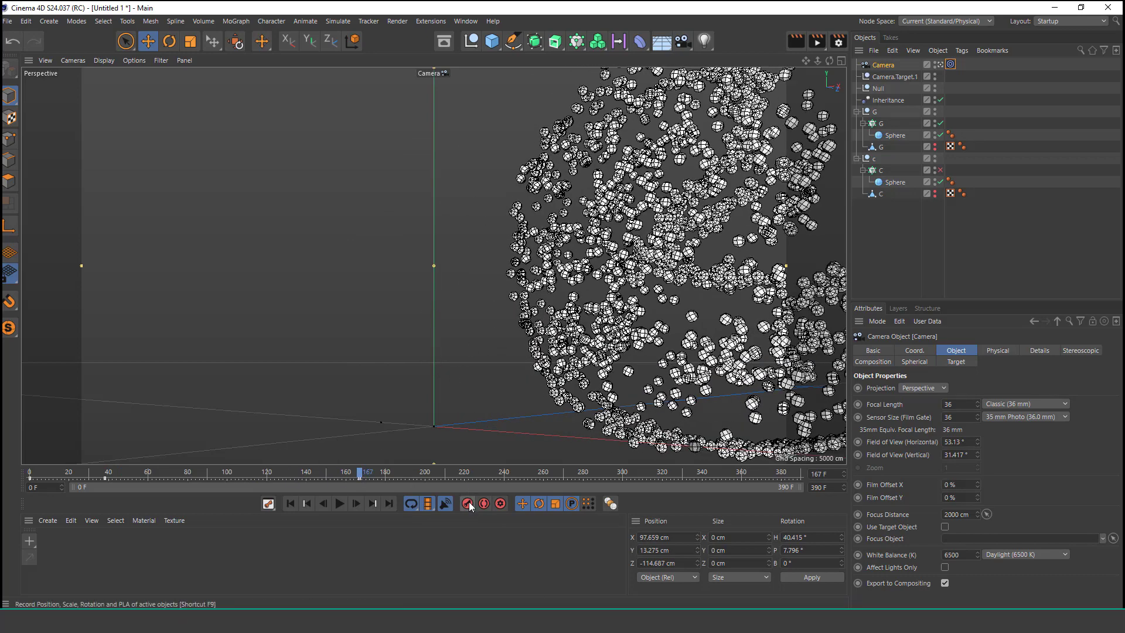
pyautogui.click(878, 89)
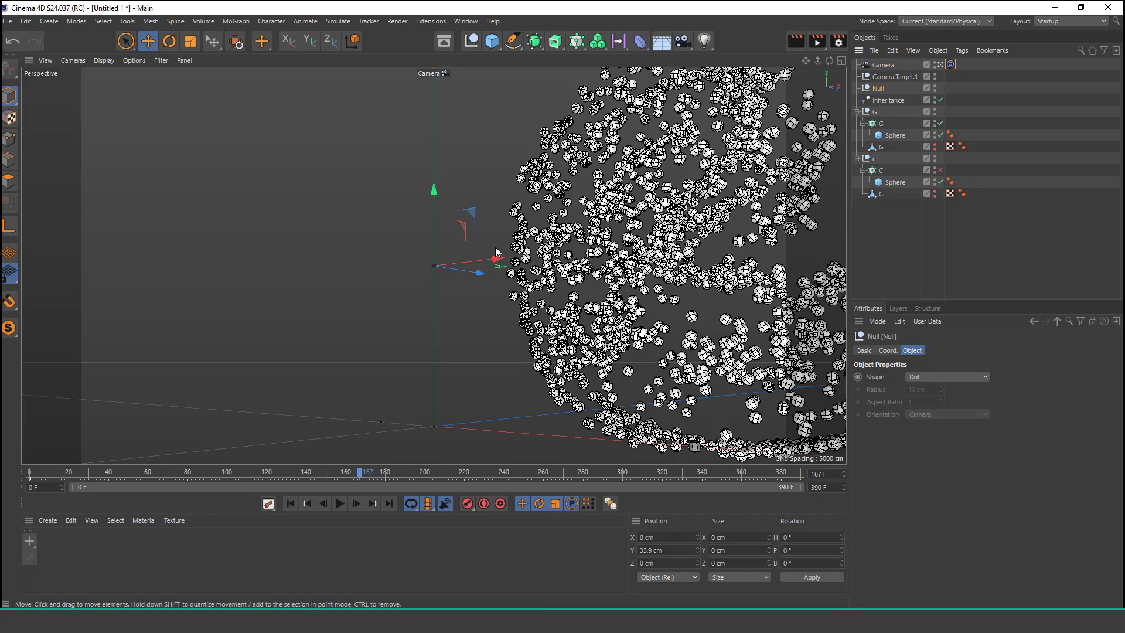
pyautogui.moveTo(497, 258); pyautogui.dragTo(760, 312)
pyautogui.moveTo(469, 265); pyautogui.dragTo(534, 261)
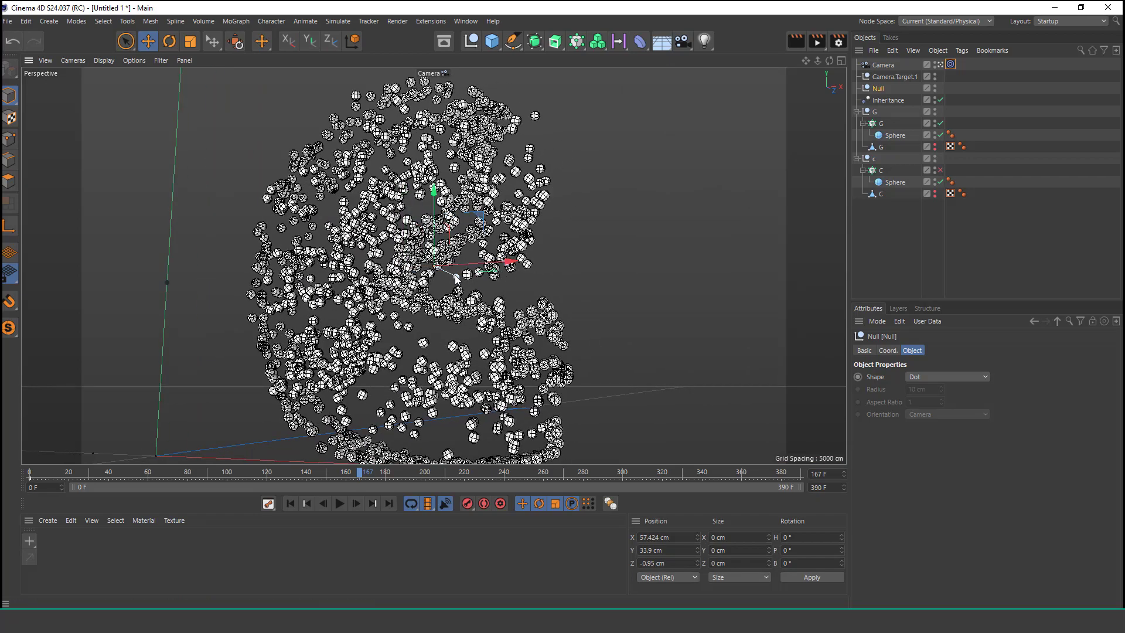
pyautogui.moveTo(457, 280); pyautogui.dragTo(486, 290)
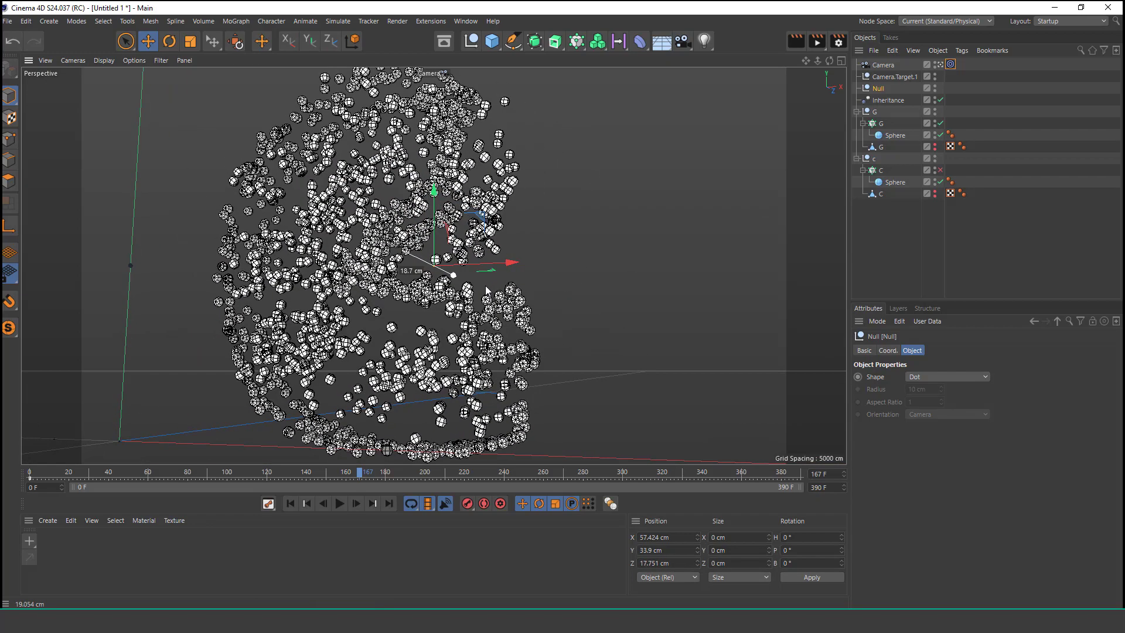
pyautogui.click(473, 504)
pyautogui.moveTo(354, 472)
pyautogui.mouseDown()
pyautogui.moveTo(99, 456)
pyautogui.moveTo(132, 463)
pyautogui.mouseUp()
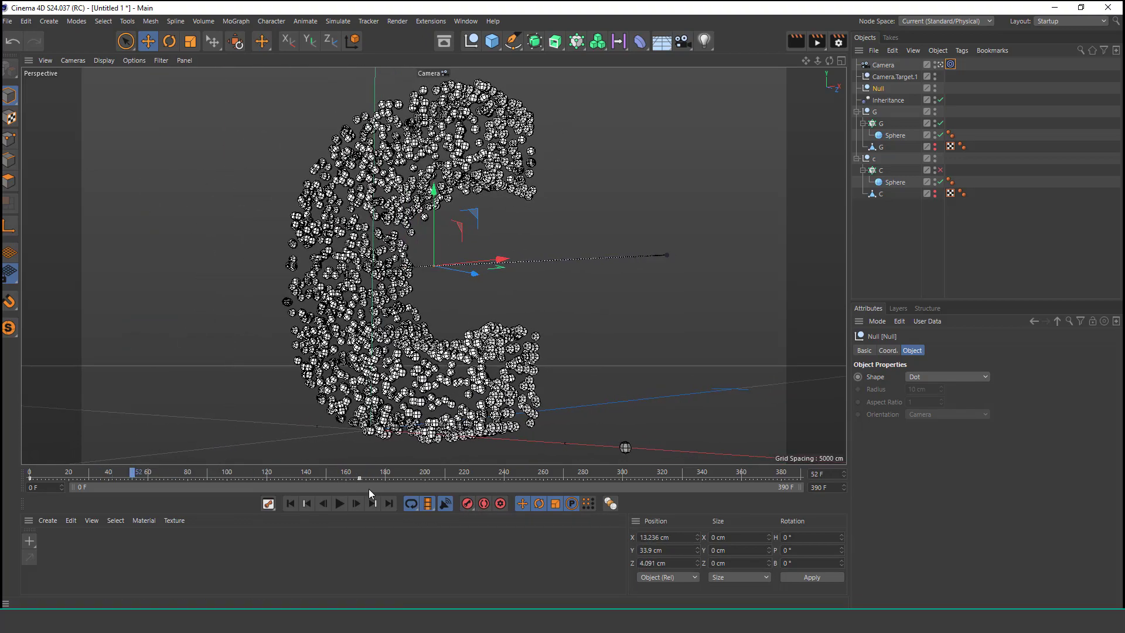
# Step: At frame 340, move the target null to about X 126, Y 36 cm to center the G, and record its keyframe
pyautogui.moveTo(301, 467); pyautogui.dragTo(701, 480)
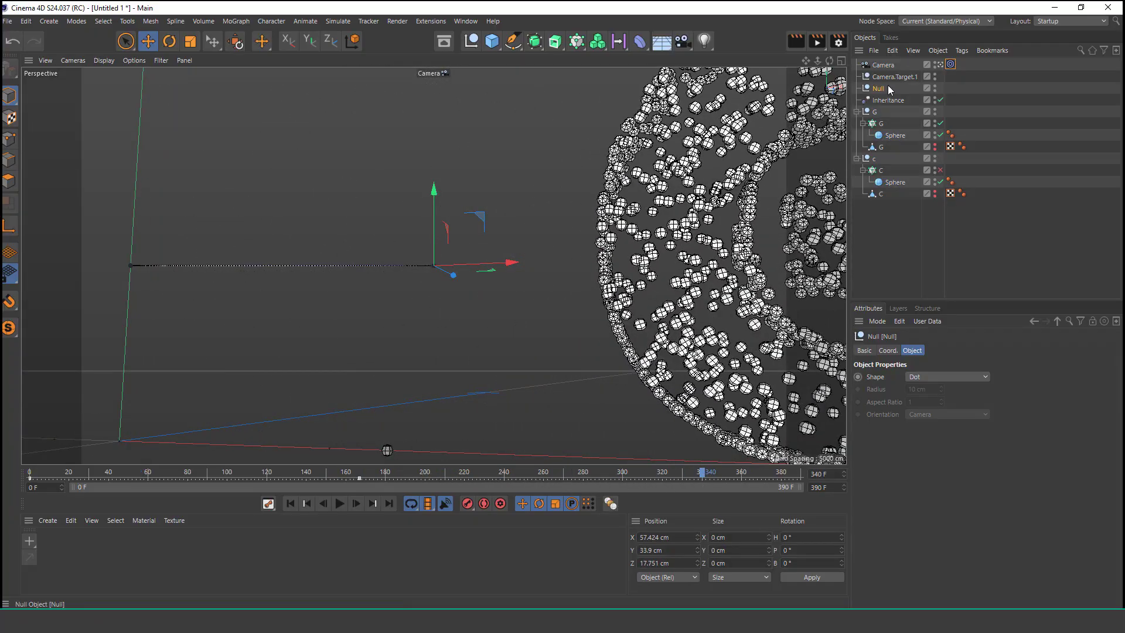
pyautogui.moveTo(522, 258); pyautogui.dragTo(845, 276)
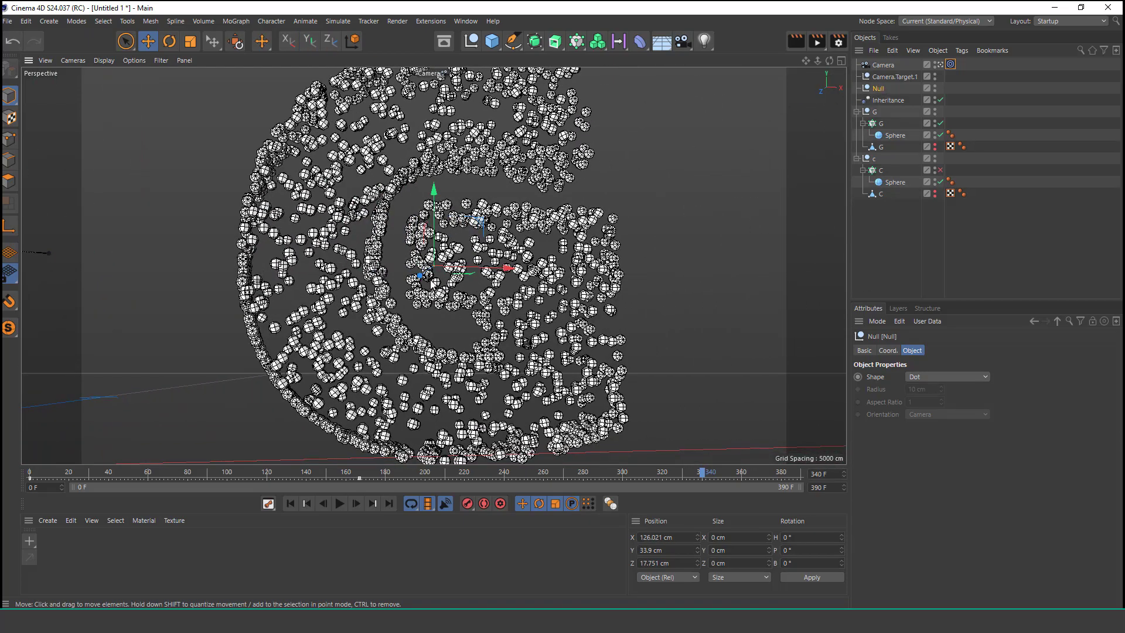
pyautogui.keyDown('alt'); pyautogui.moveTo(430, 279); pyautogui.dragTo(426, 291, button='right'); pyautogui.keyUp('alt')
pyautogui.moveTo(434, 206); pyautogui.dragTo(434, 185)
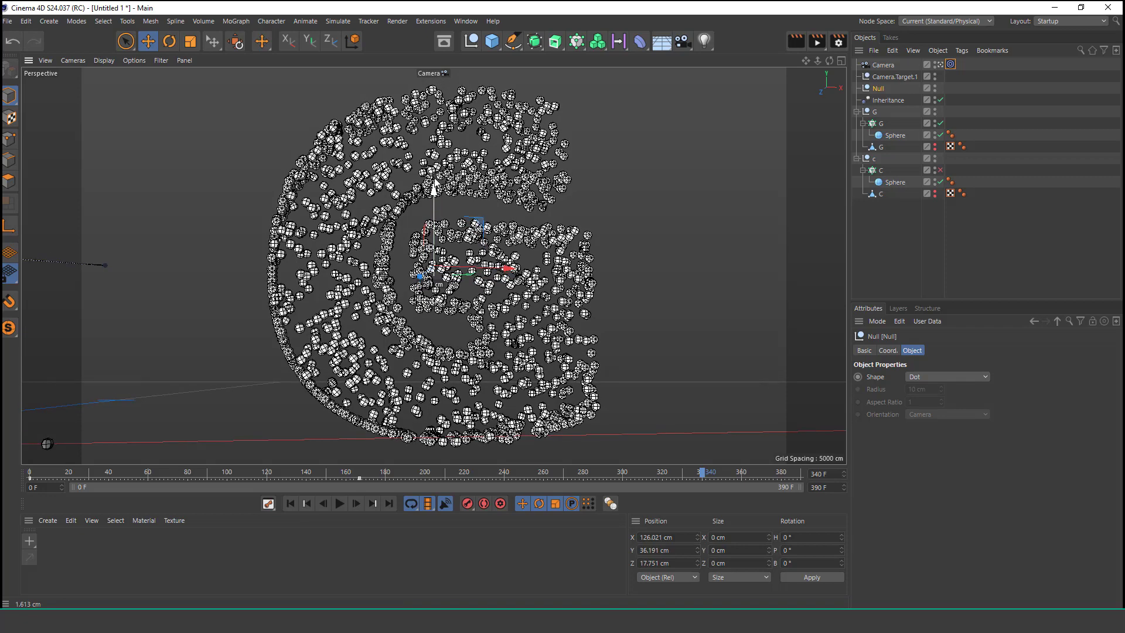
pyautogui.click(467, 504)
# Step: At frame 340, pull the camera back to about X 91.8, Y 8.3, Z -141.3 cm, keyframe it, and scrub through the animation
pyautogui.click(881, 65)
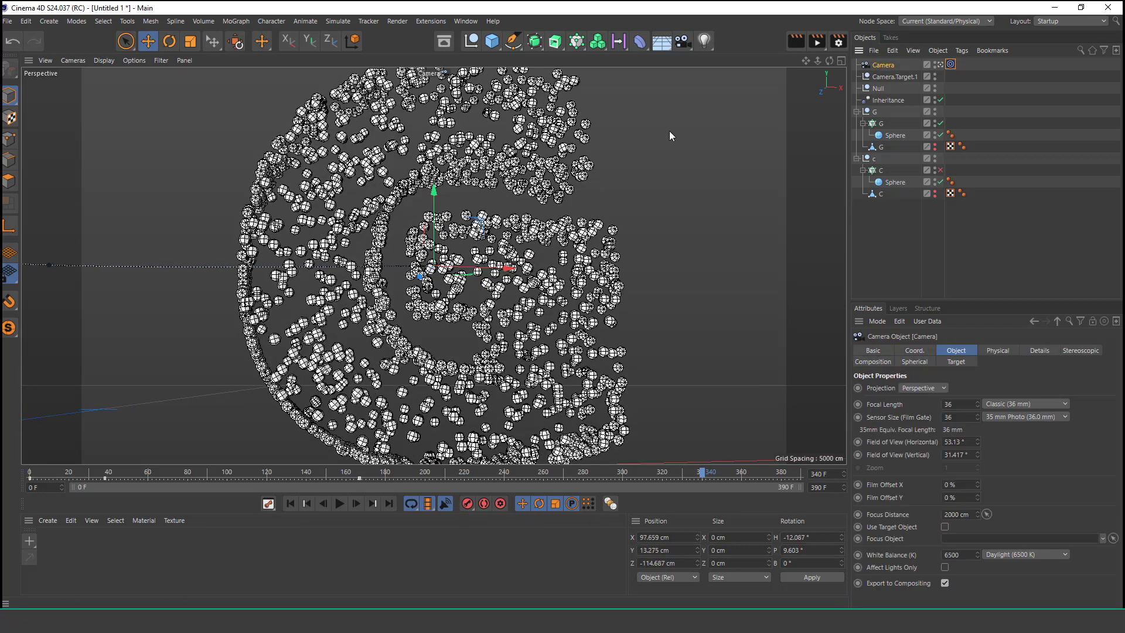
pyautogui.scroll(-3, 439, 267)
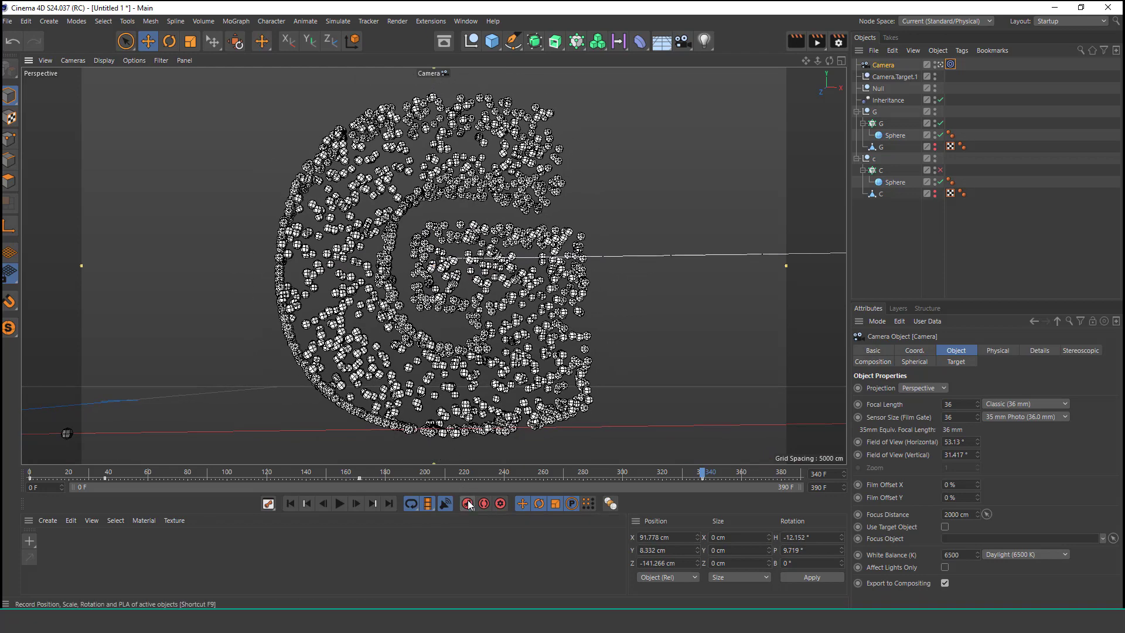
pyautogui.moveTo(690, 472); pyautogui.dragTo(78, 499)
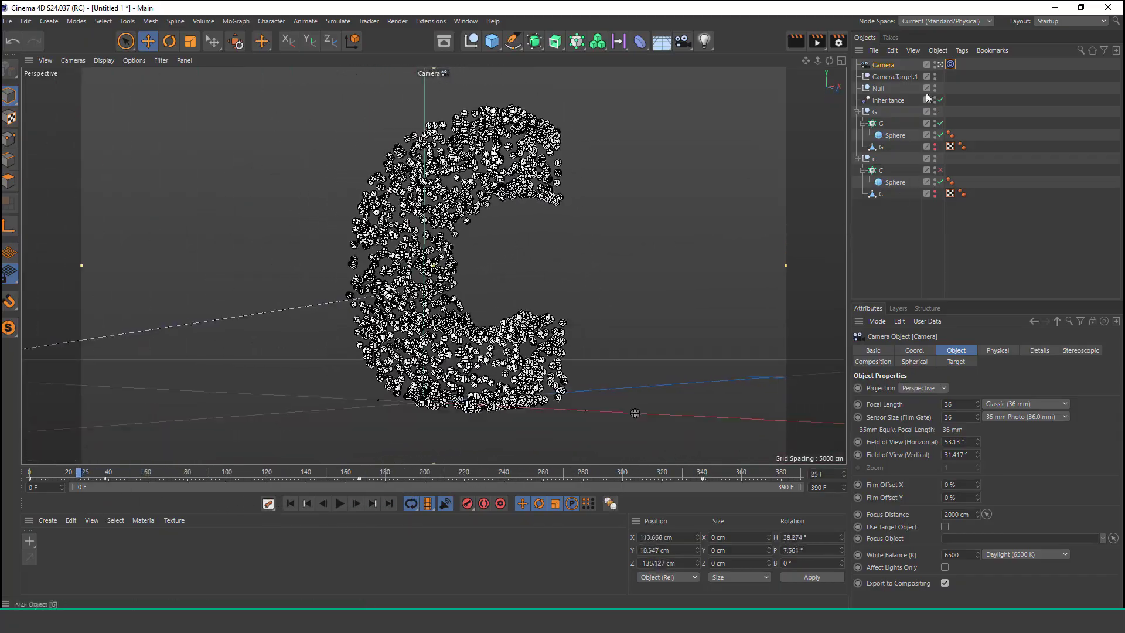
# Step: Leave the camera view and play the animation from outside to examine the camera's movement around the letter
pyautogui.click(938, 65)
pyautogui.scroll(-5, 336, 339)
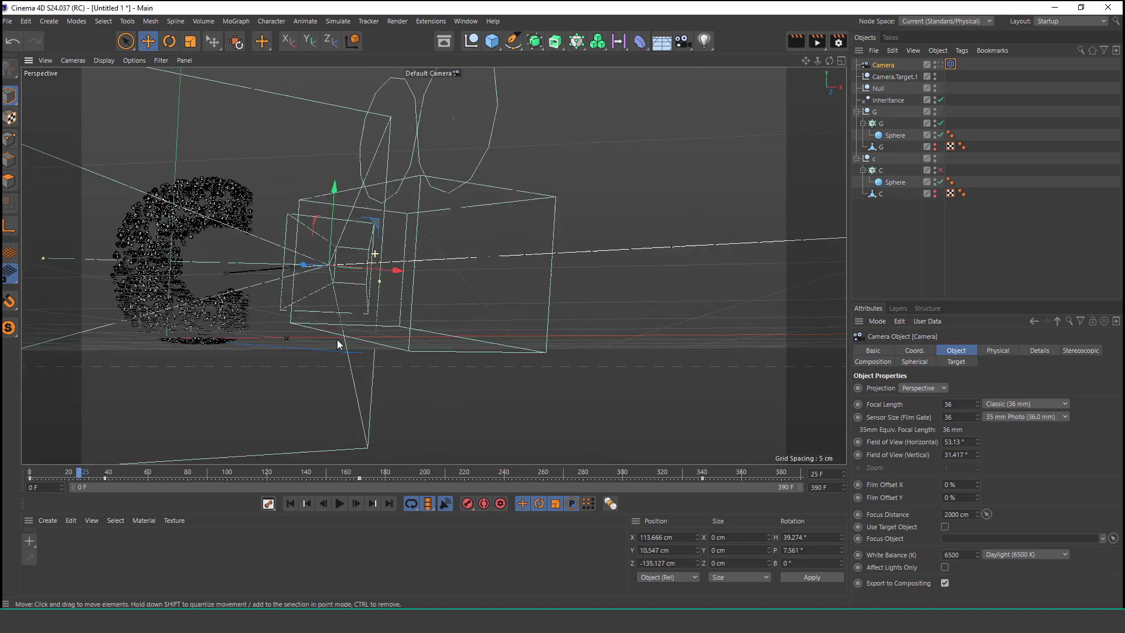
pyautogui.keyDown('alt'); pyautogui.moveTo(339, 276); pyautogui.dragTo(336, 293); pyautogui.keyUp('alt')
pyautogui.keyDown('alt'); pyautogui.moveTo(345, 225); pyautogui.dragTo(357, 313, button='middle'); pyautogui.keyUp('alt')
pyautogui.click(338, 503)
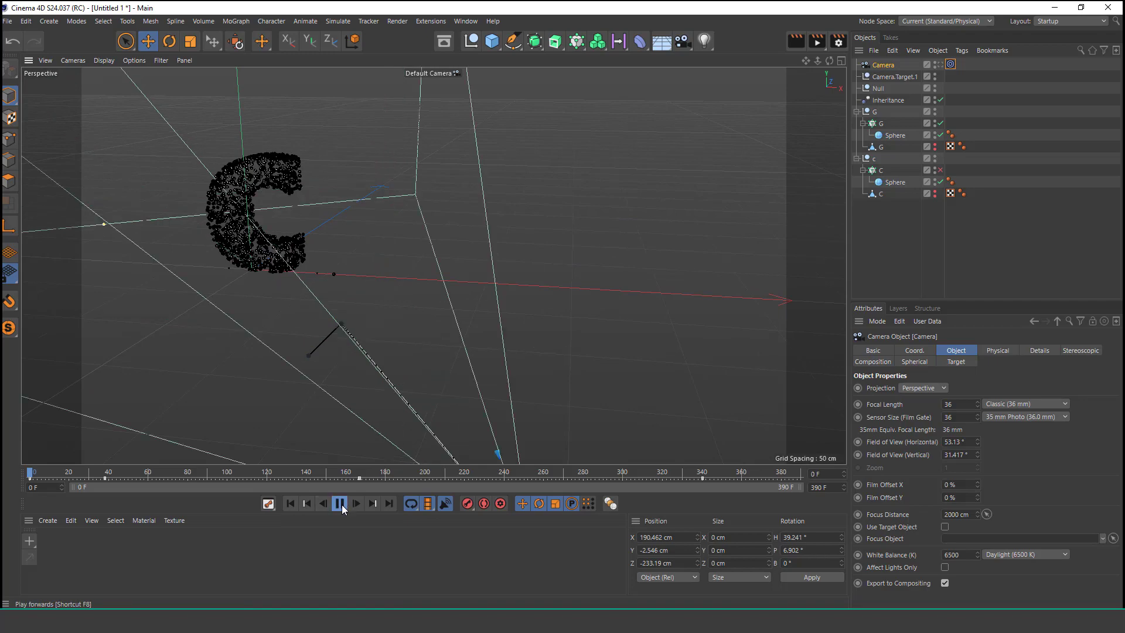
pyautogui.scroll(5, 282, 180)
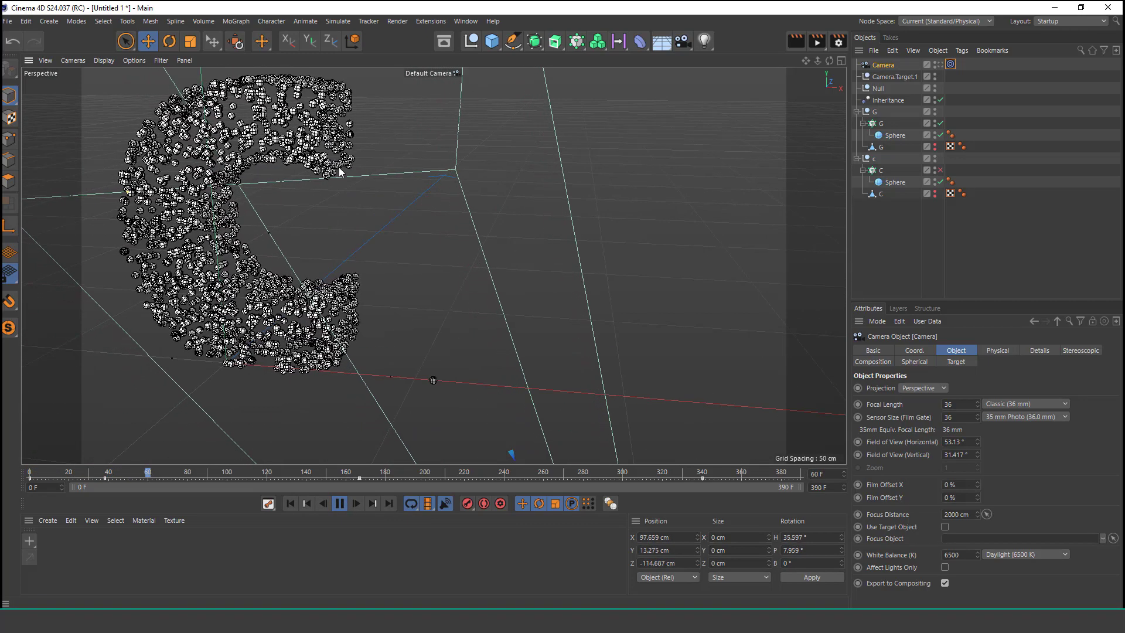
# Step: Switch repeatedly between the animated camera and the default view during playback to compare the framing with the camera's motion
pyautogui.click(940, 63)
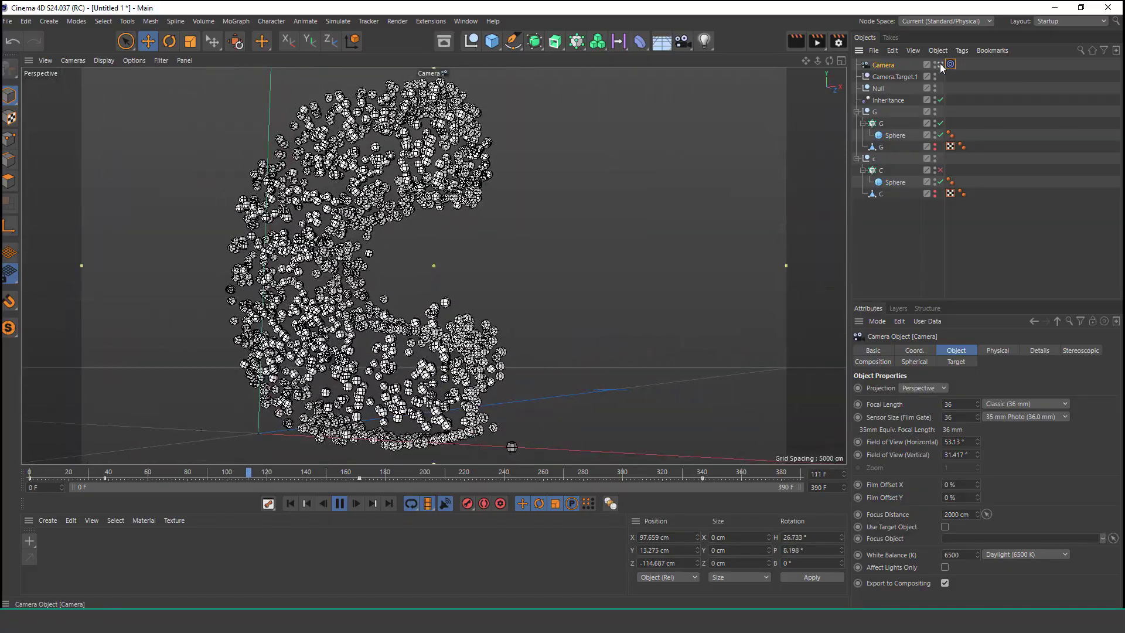
pyautogui.click(939, 63)
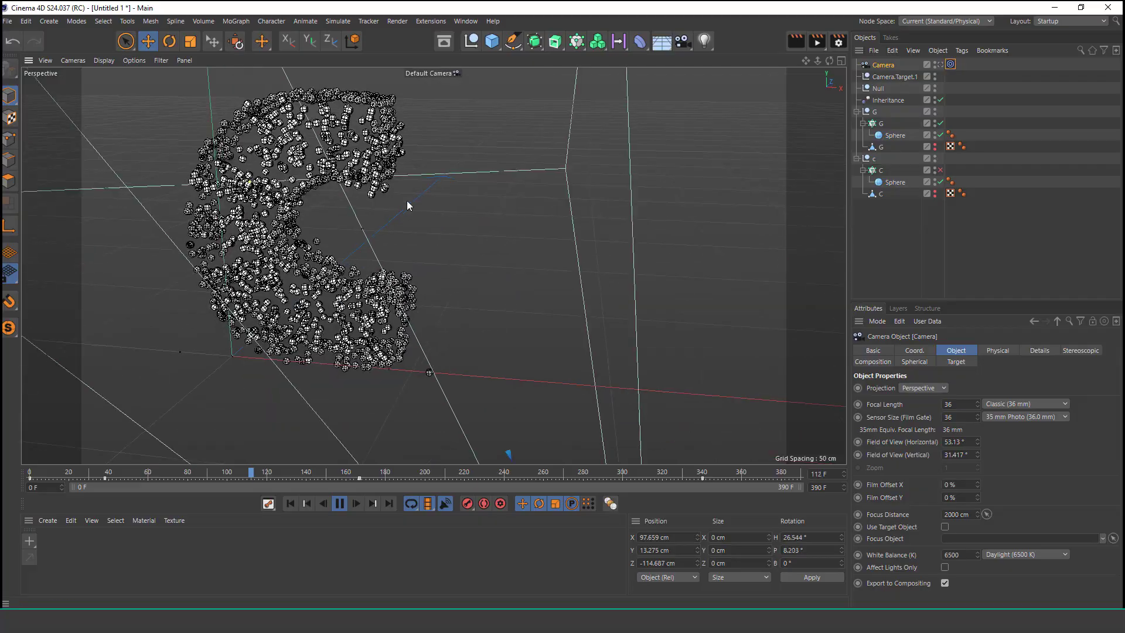
pyautogui.click(939, 64)
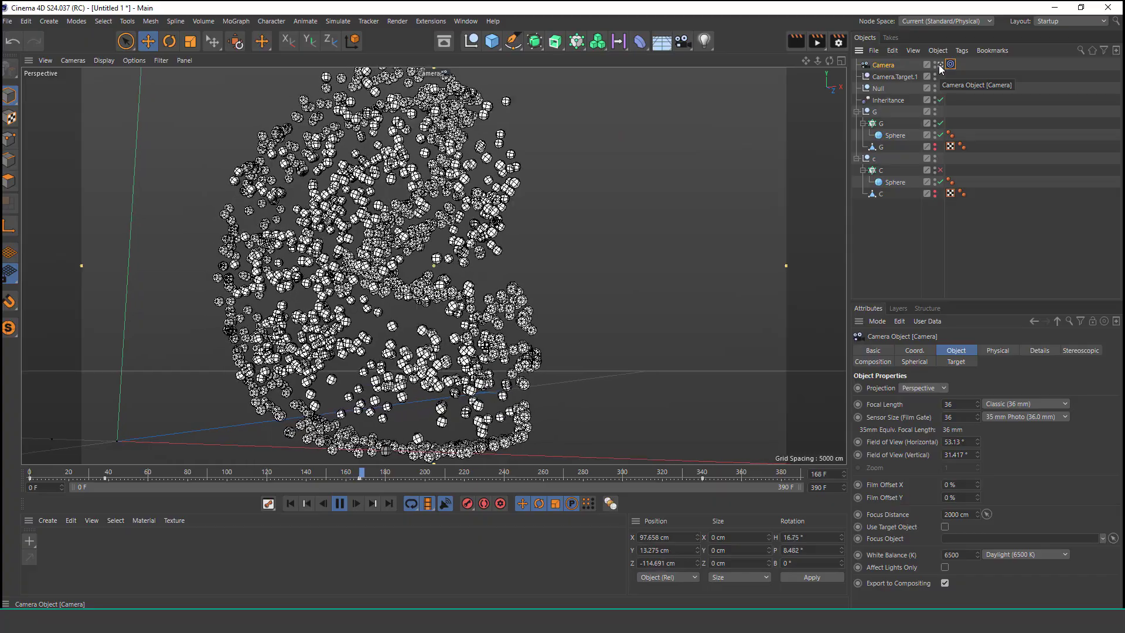
pyautogui.click(938, 64)
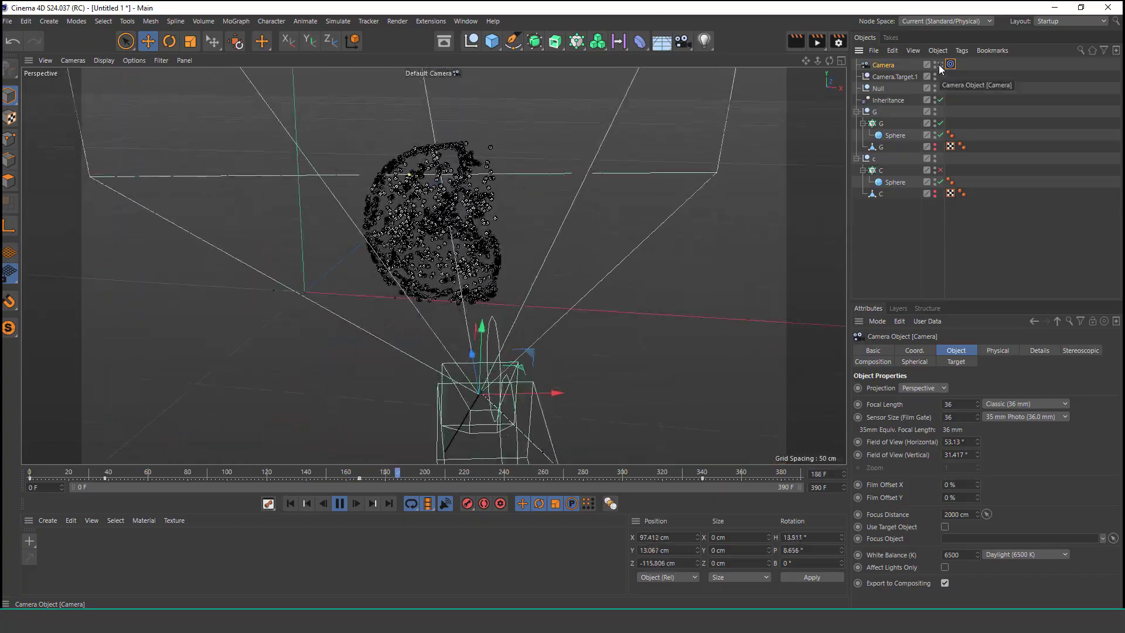
pyautogui.click(939, 65)
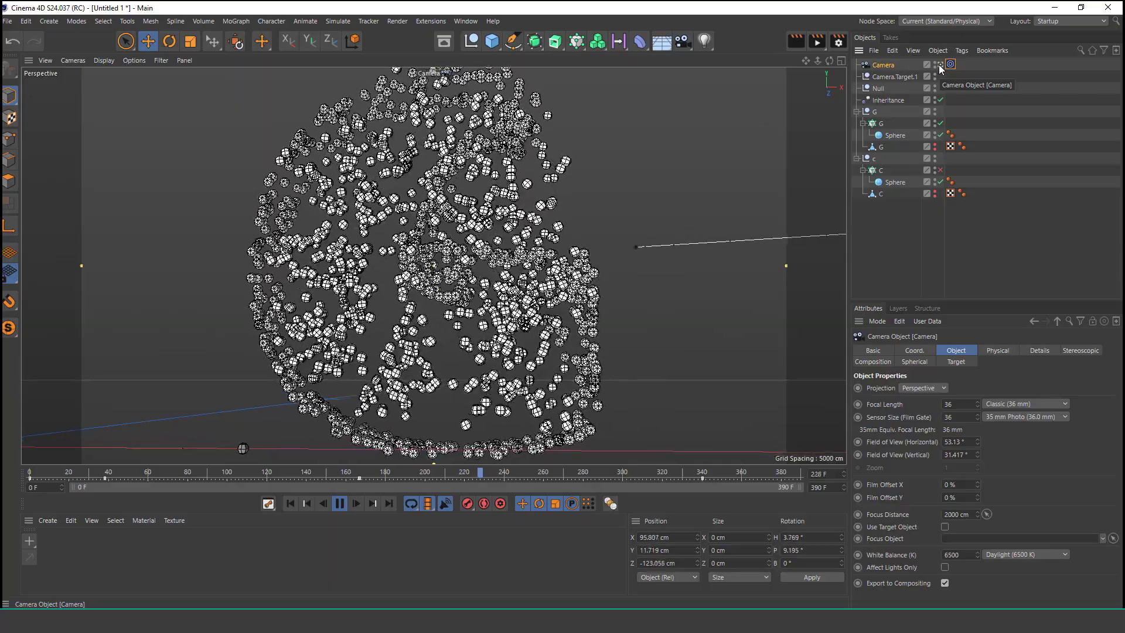
pyautogui.click(938, 64)
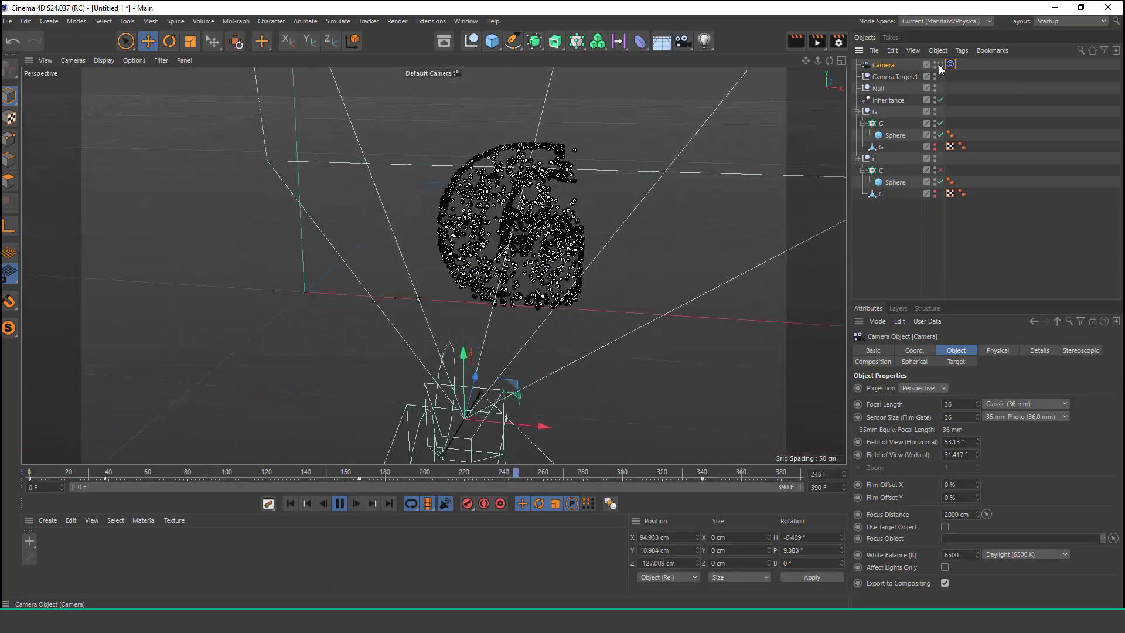
pyautogui.click(938, 64)
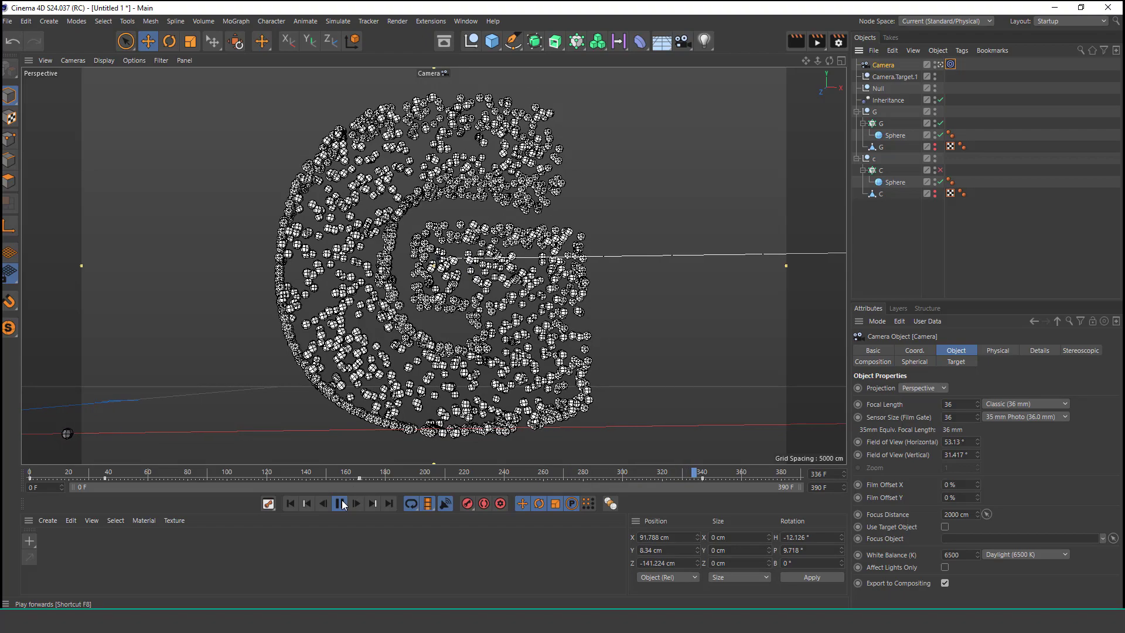
# Step: Replay the animation from frame 0 through the animated camera and stop it partway
pyautogui.click(292, 502)
pyautogui.click(338, 503)
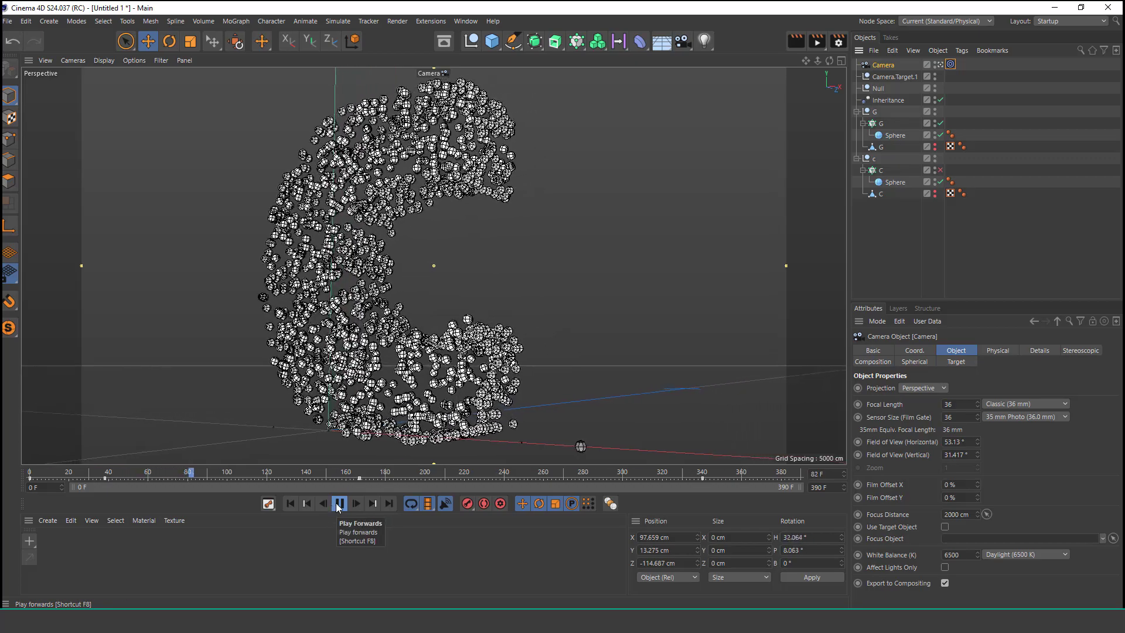
pyautogui.click(333, 505)
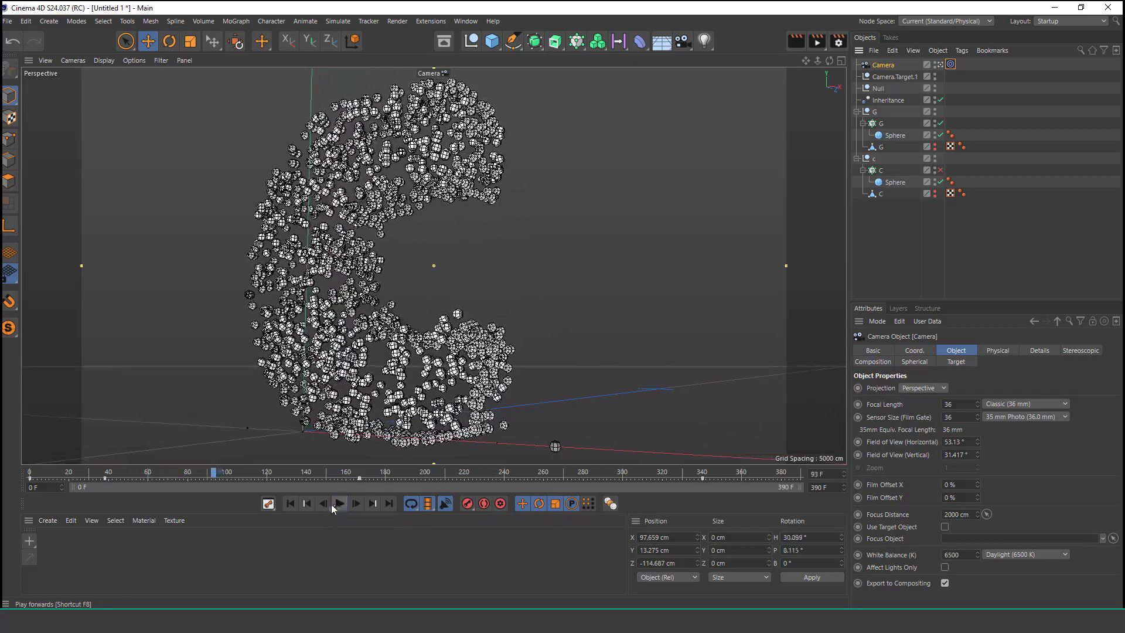
# Step: Examine the camera's and the Null's keyframes in the Dope Sheet, and play the animation briefly through the camera
pyautogui.click(269, 503)
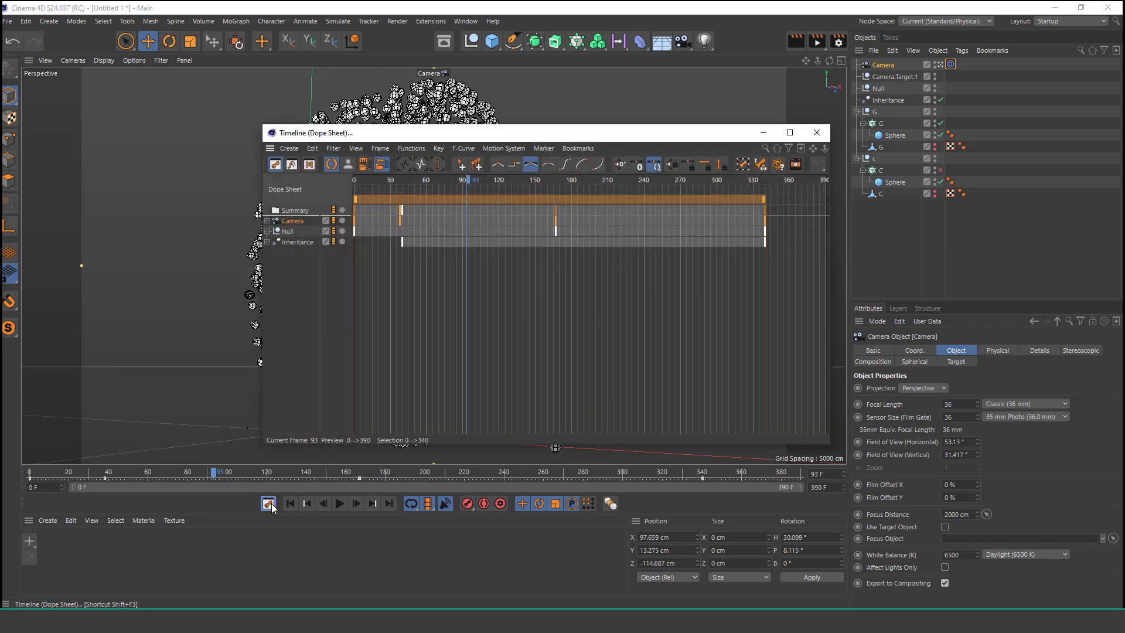
pyautogui.click(878, 89)
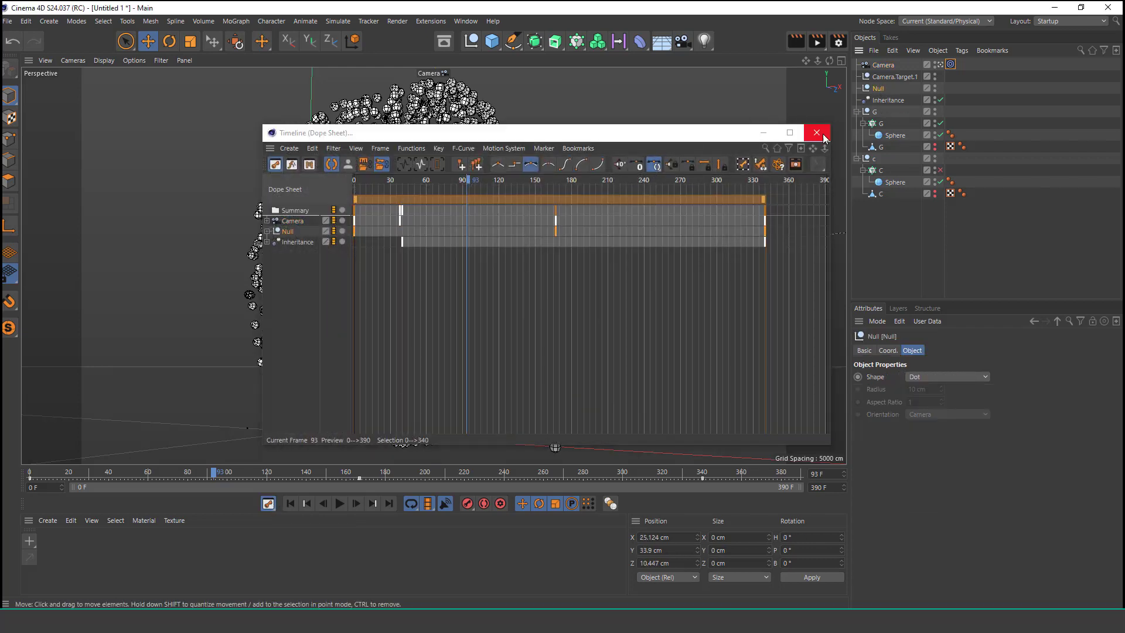
pyautogui.click(340, 504)
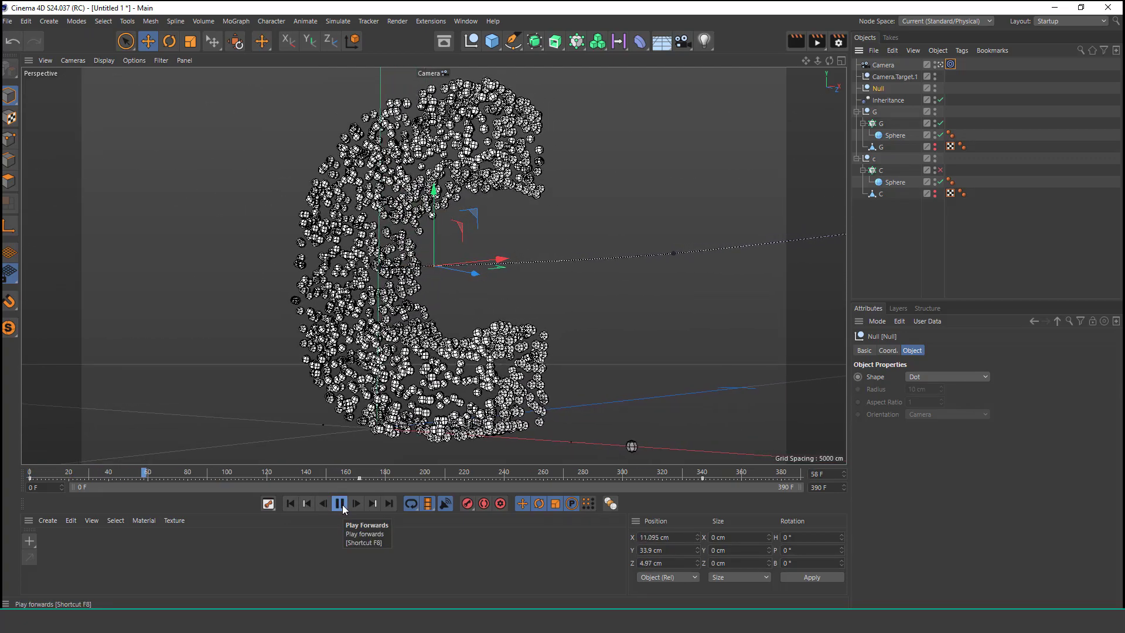
pyautogui.click(340, 504)
# Step: Play the animation from the start in the default view, inspecting the camera and its target from several angles
pyautogui.click(949, 64)
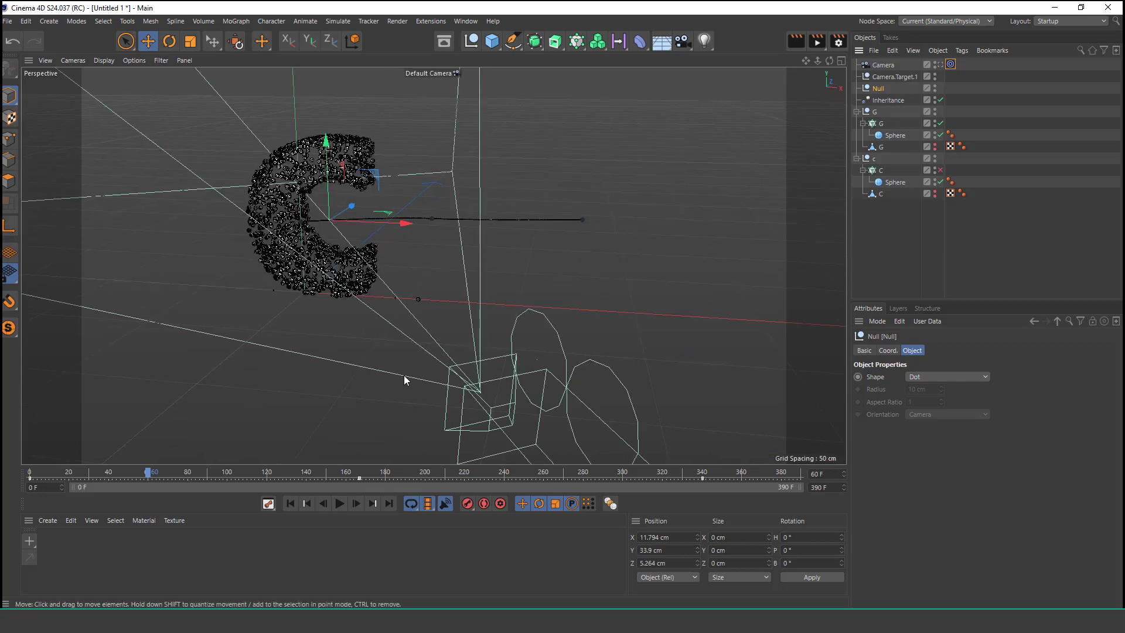
pyautogui.click(291, 504)
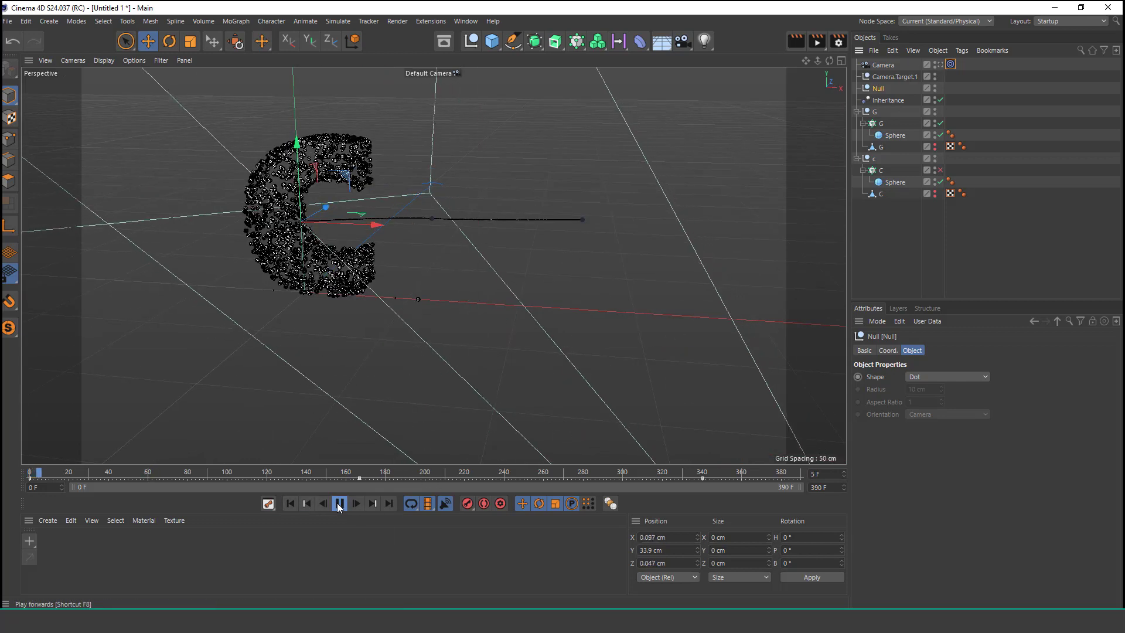
pyautogui.click(880, 100)
pyautogui.click(887, 76)
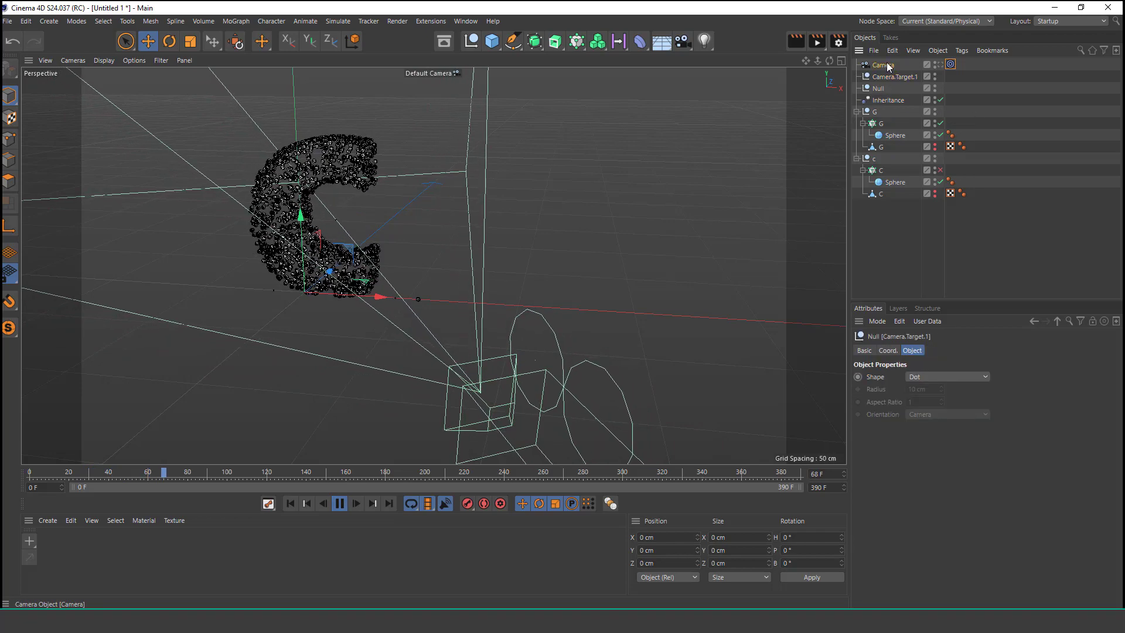
pyautogui.click(885, 65)
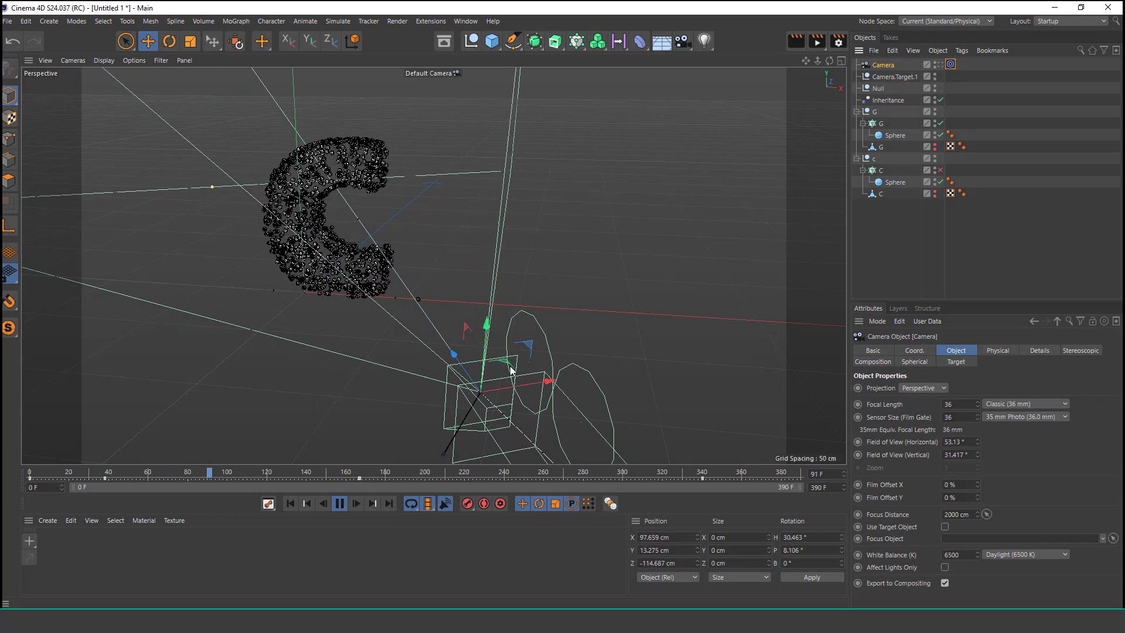
pyautogui.keyDown('alt'); pyautogui.moveTo(482, 382); pyautogui.dragTo(370, 459); pyautogui.keyUp('alt')
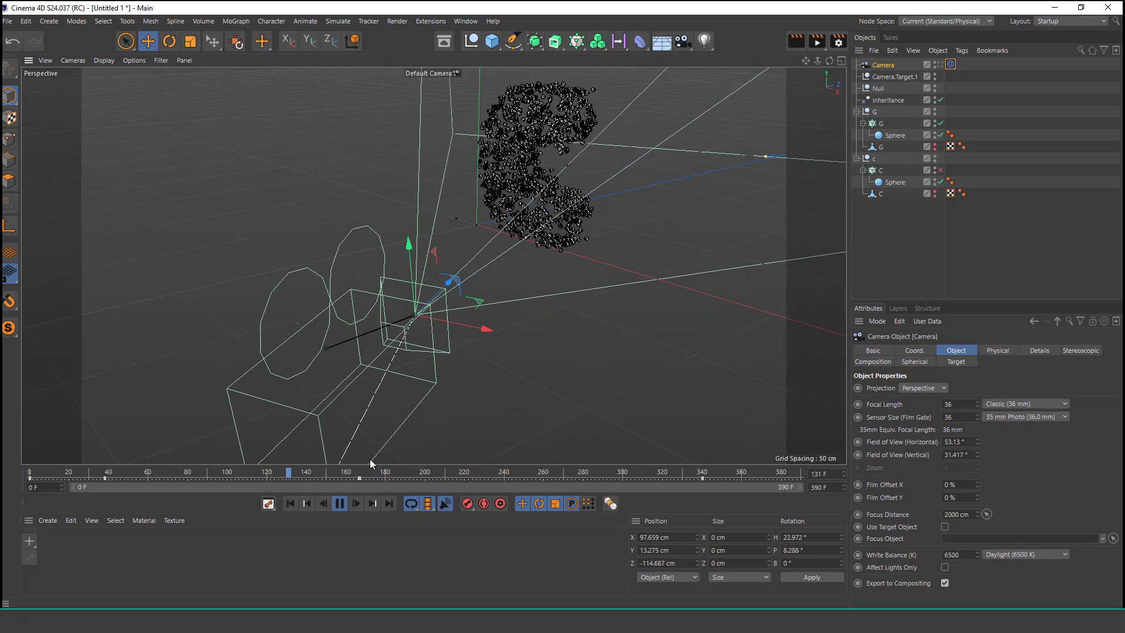
pyautogui.click(293, 504)
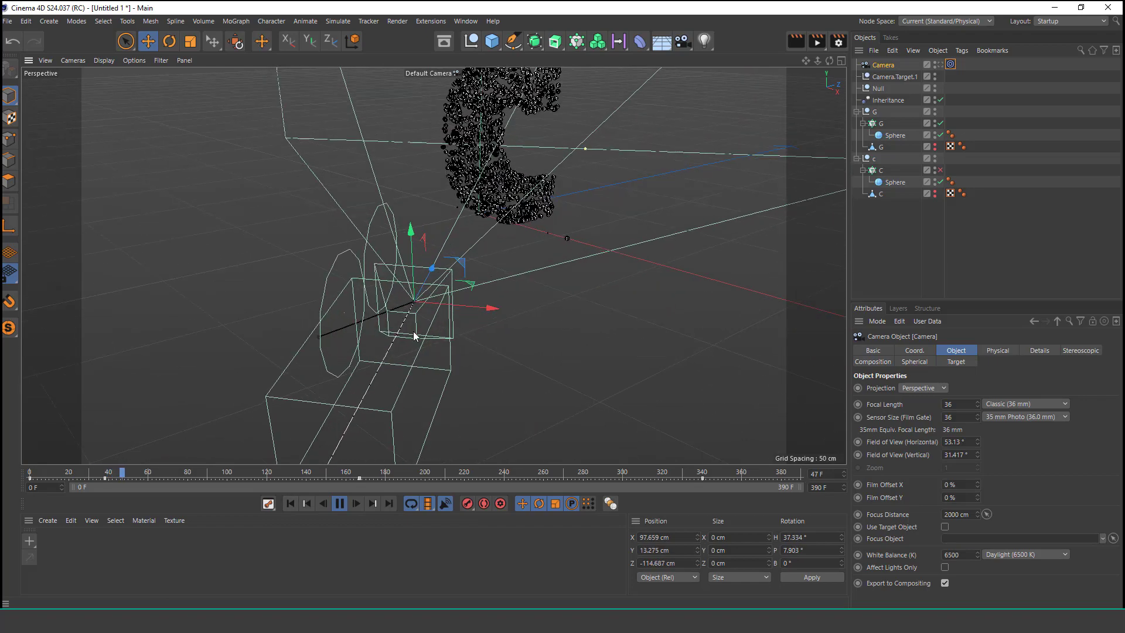
pyautogui.keyDown('alt'); pyautogui.moveTo(413, 331); pyautogui.dragTo(591, 367); pyautogui.keyUp('alt')
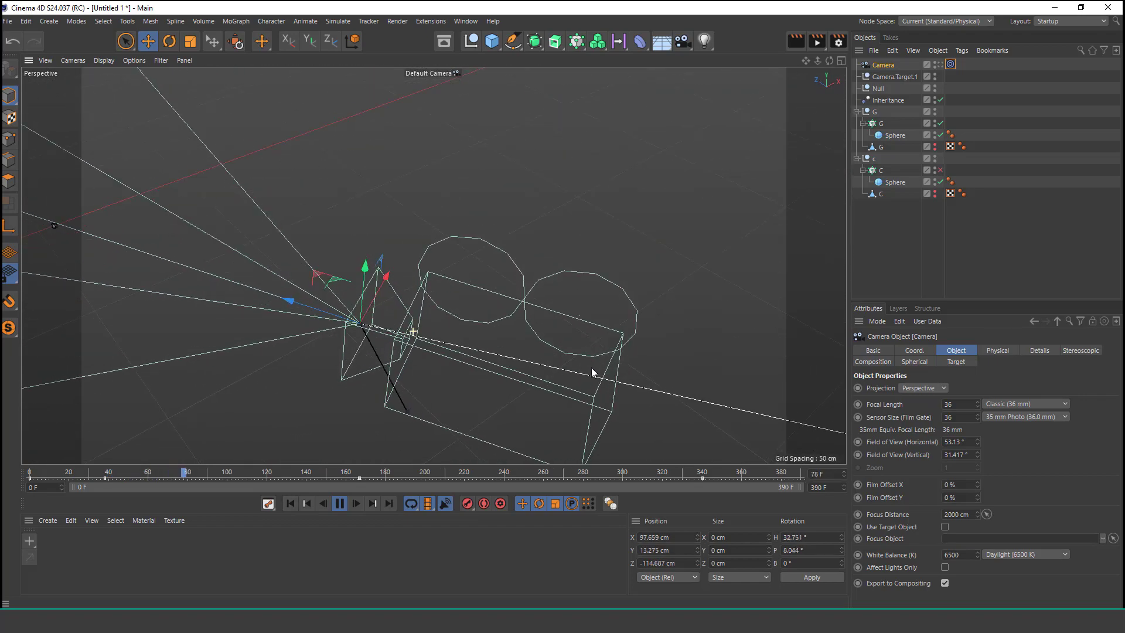
pyautogui.click(339, 503)
# Step: Watch the morph from C to G through the animated camera, clear the object selection, and stop playback
pyautogui.click(939, 65)
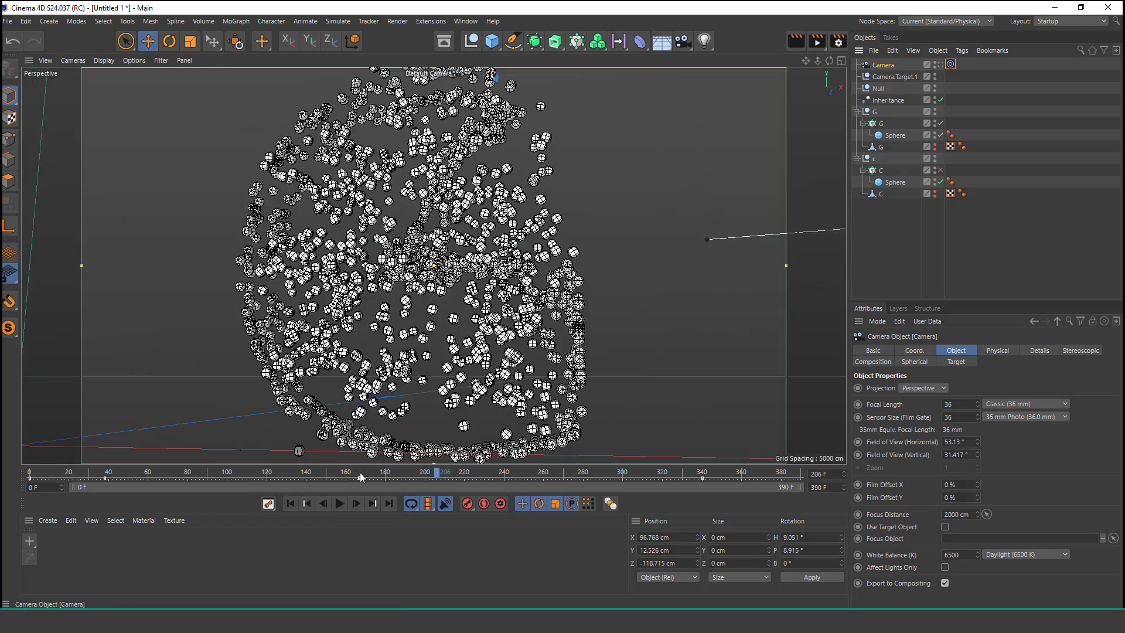
pyautogui.click(338, 504)
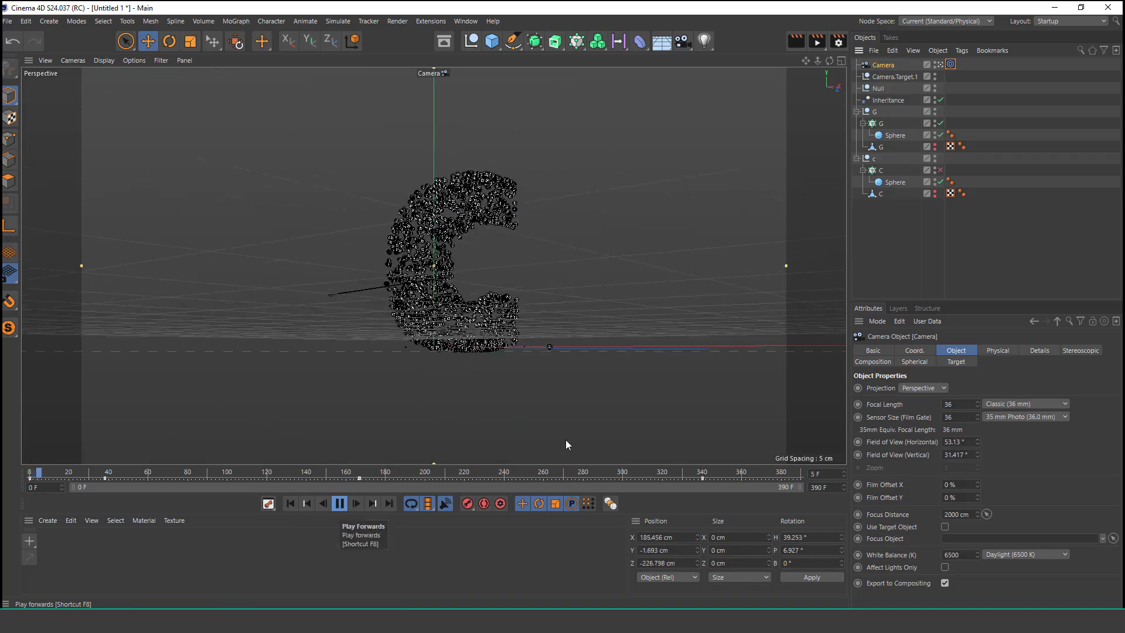
pyautogui.click(880, 246)
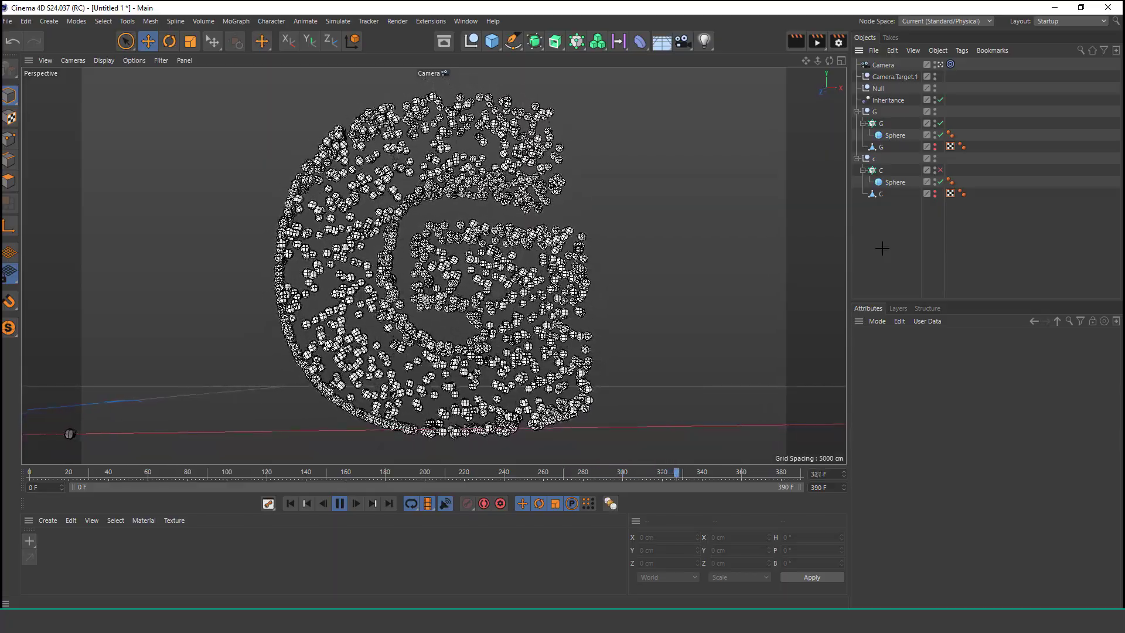
pyautogui.click(339, 503)
# Step: Add a Physical Sky to the scene and load the Dreamy sky preset
pyautogui.moveTo(662, 41); pyautogui.dragTo(785, 61)
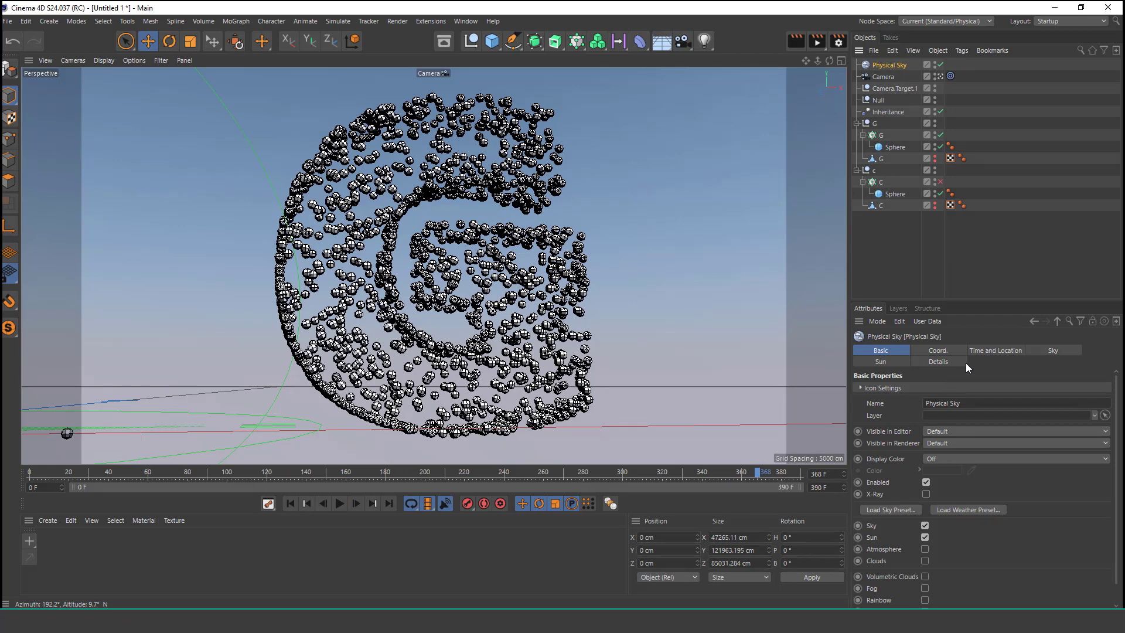
pyautogui.click(905, 510)
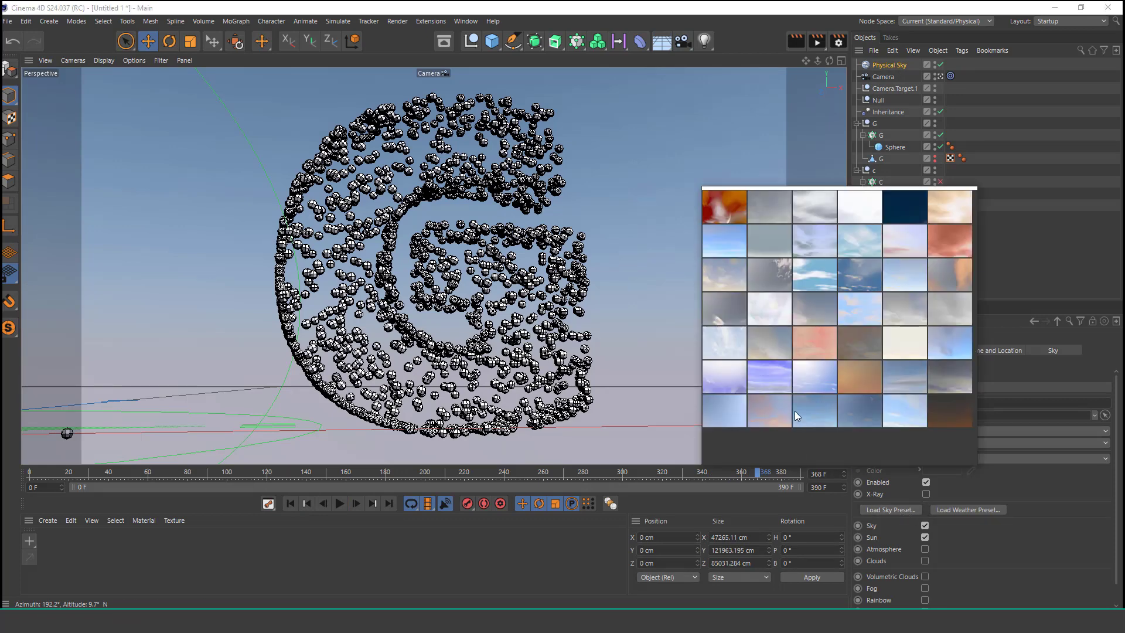
pyautogui.click(719, 405)
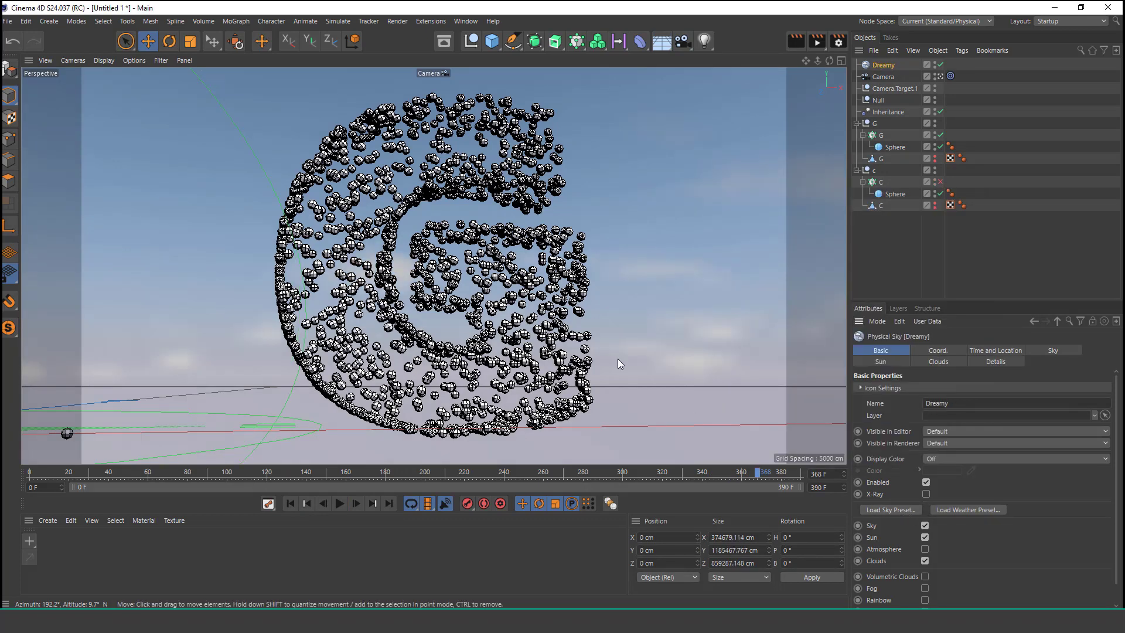
# Step: Add the Ambient Occlusion effect in the render settings and render a preview of the G in the viewport
pyautogui.click(839, 42)
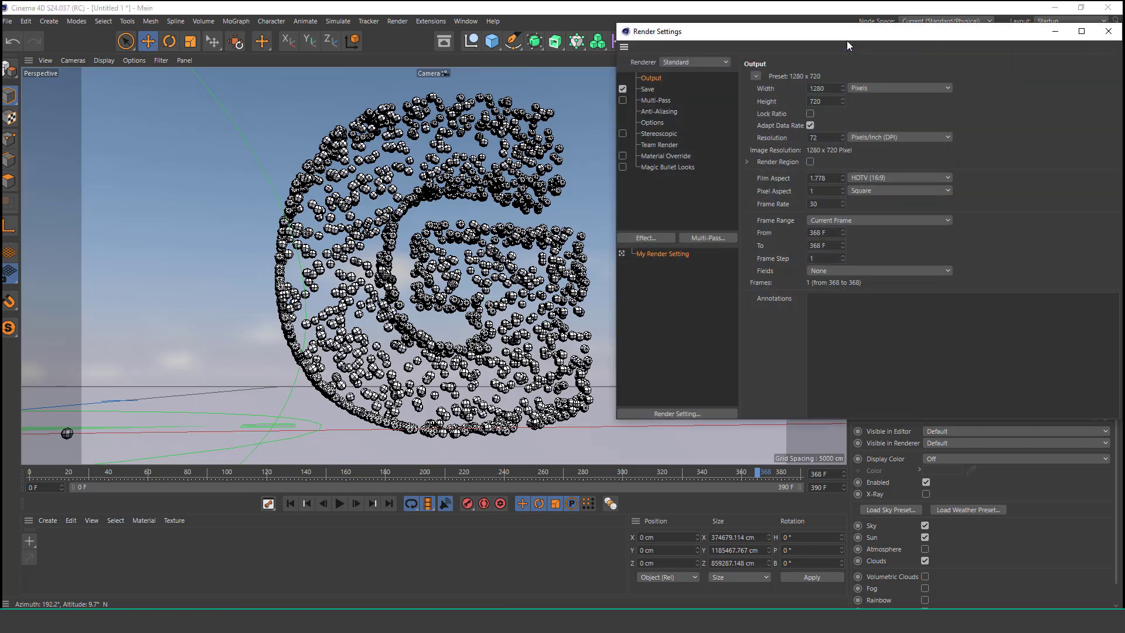
pyautogui.click(642, 241)
pyautogui.click(711, 282)
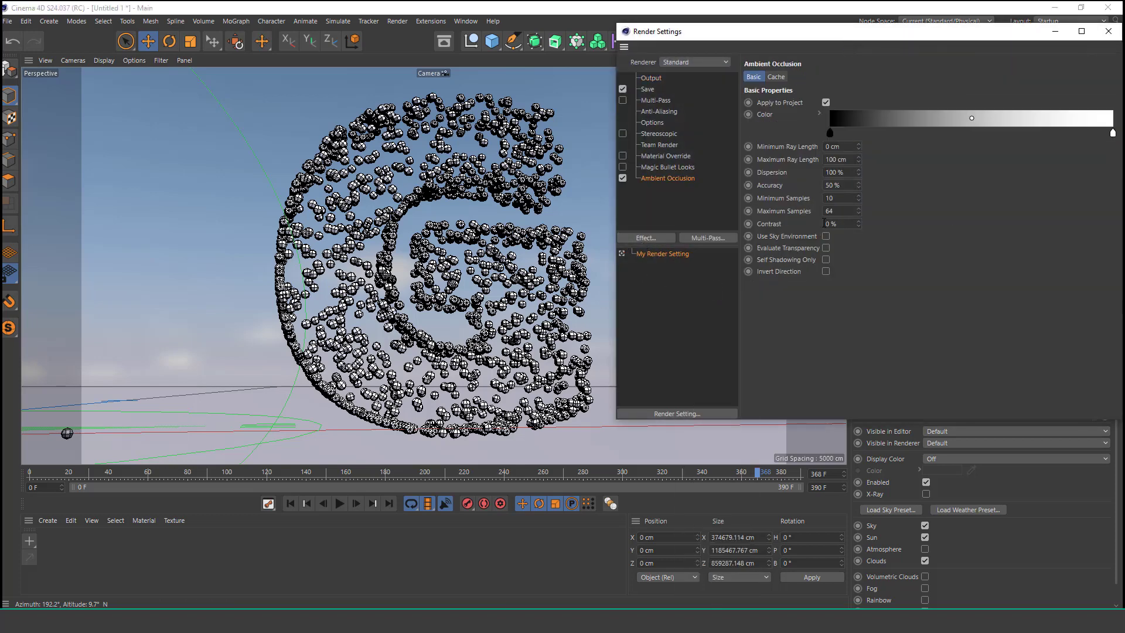
pyautogui.click(1108, 31)
pyautogui.hotkey('ctrl', 'r')
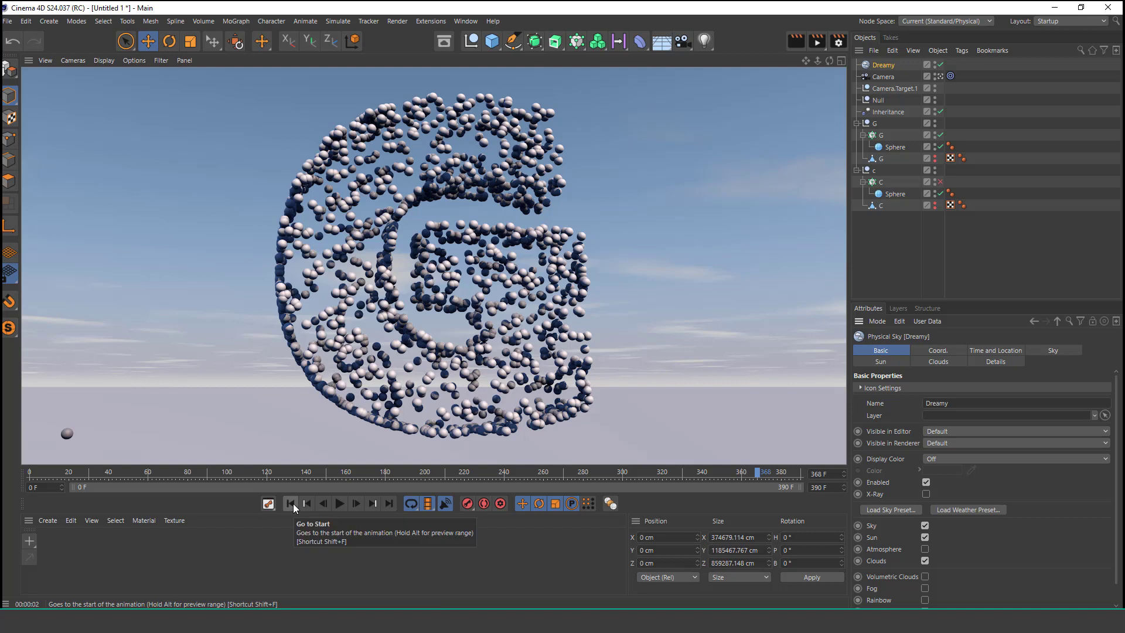
# Step: Review the settings of the C cloner's sphere and the C cloner, and render a viewport preview of the G
pyautogui.click(894, 195)
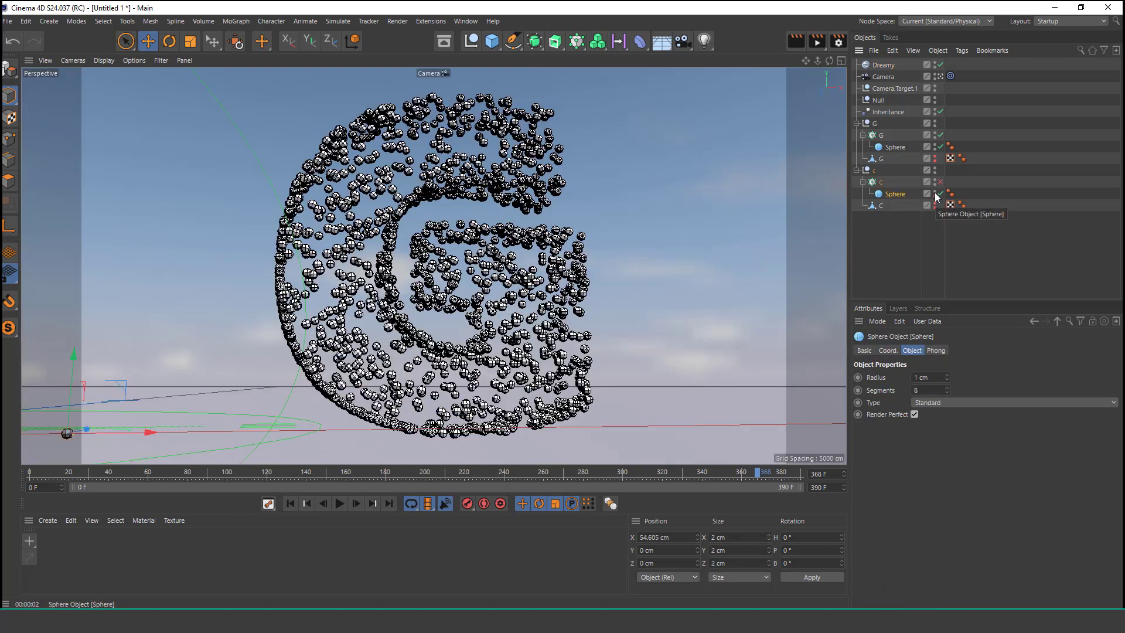
pyautogui.click(796, 42)
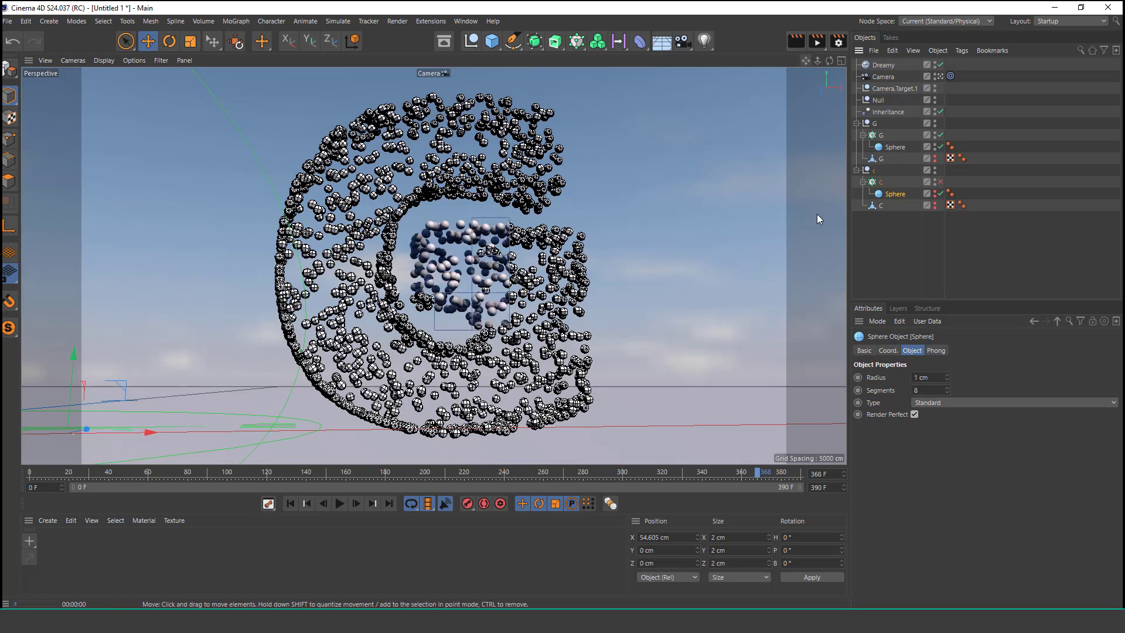
pyautogui.click(873, 185)
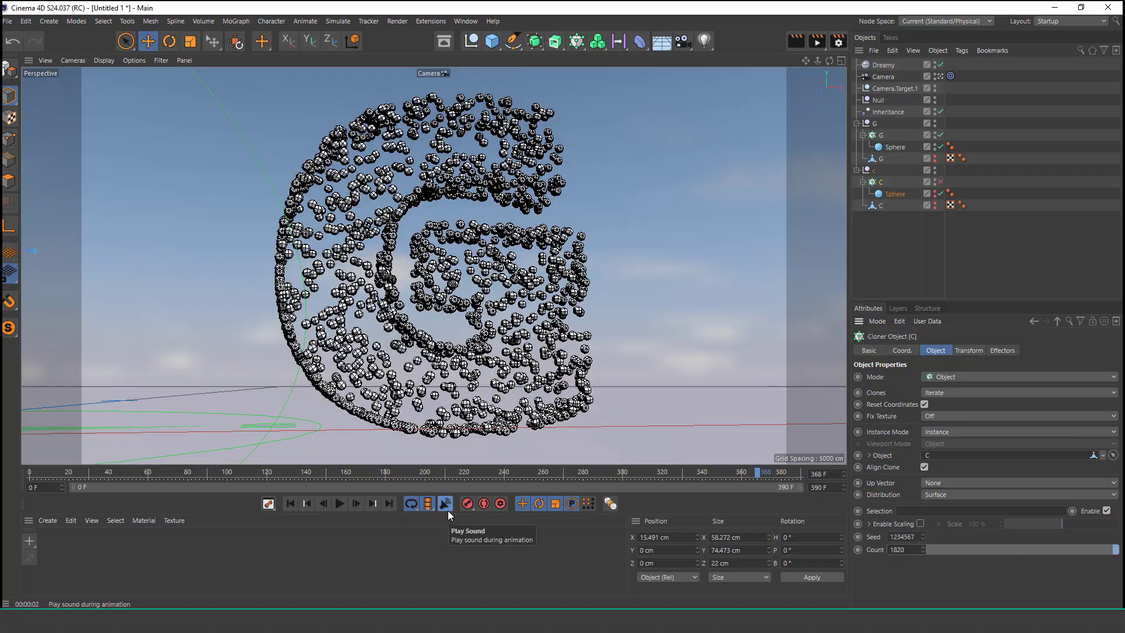
# Step: Play the animation from the start, inspect the G cloner's settings, and render a viewport preview of the mid-morph clones
pyautogui.click(289, 503)
pyautogui.click(339, 503)
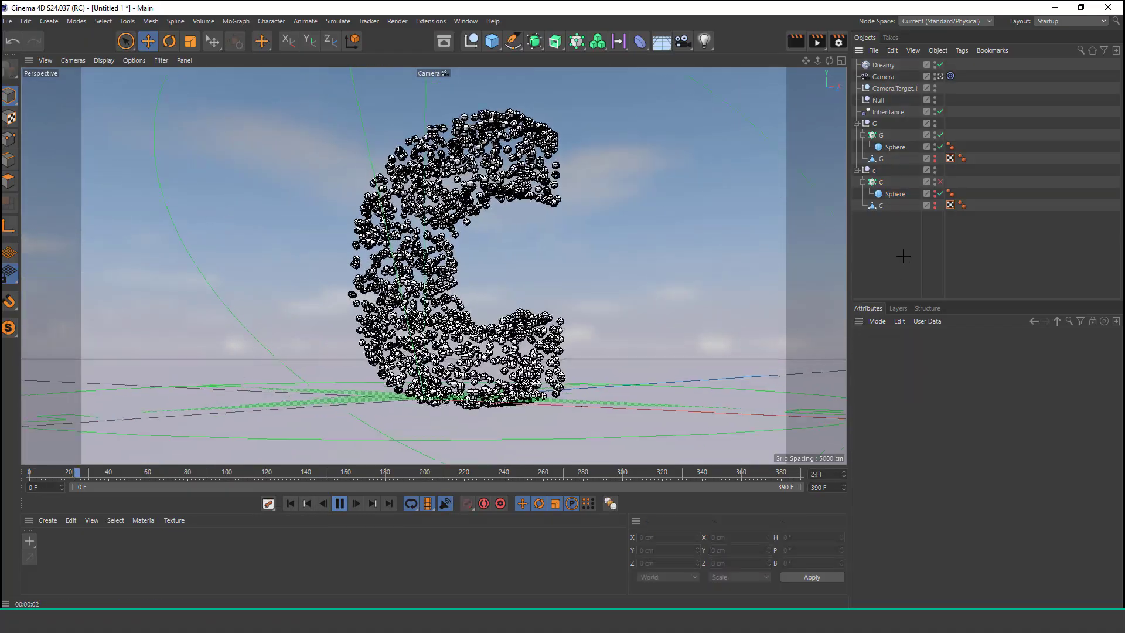
pyautogui.click(881, 135)
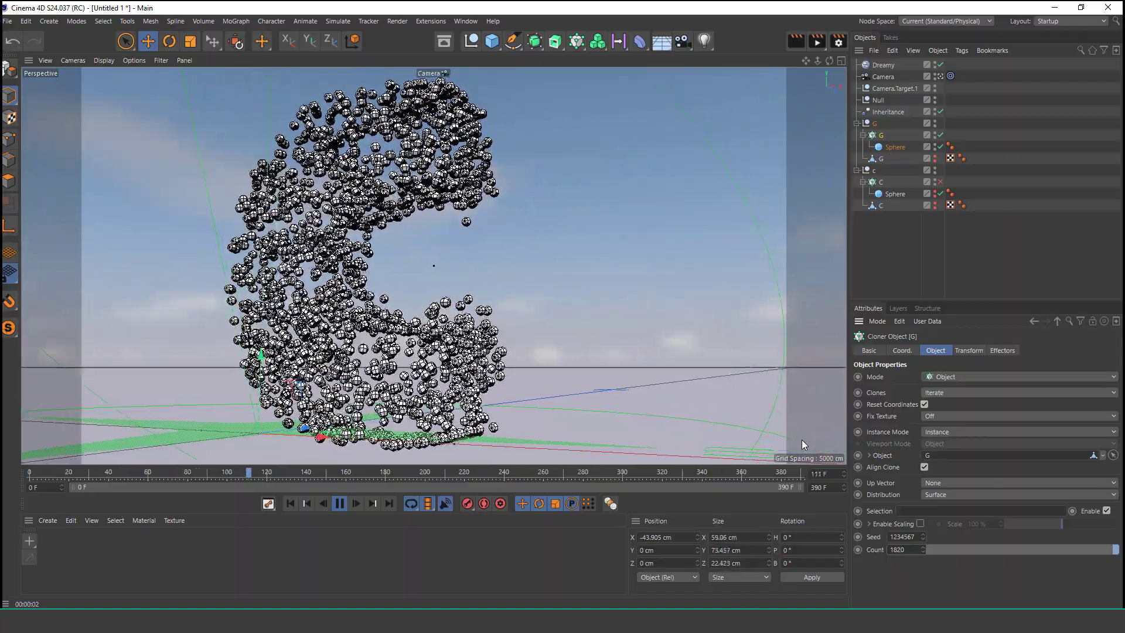
pyautogui.click(793, 43)
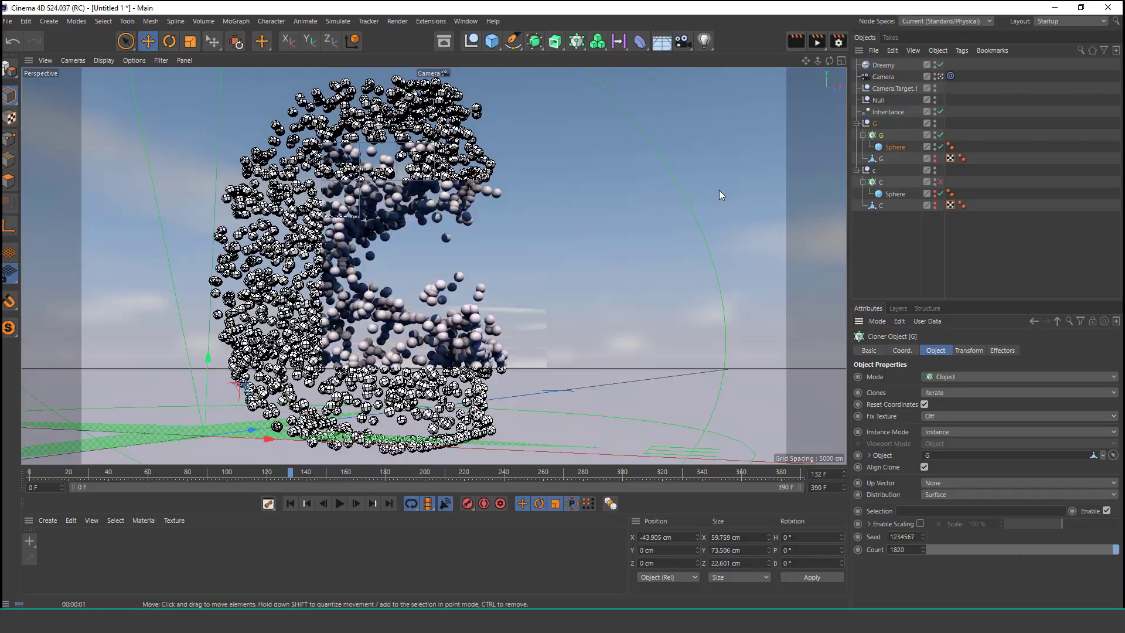
# Step: Move the camera slightly back from the letter at frame 167 and record a keyframe for it
pyautogui.click(342, 503)
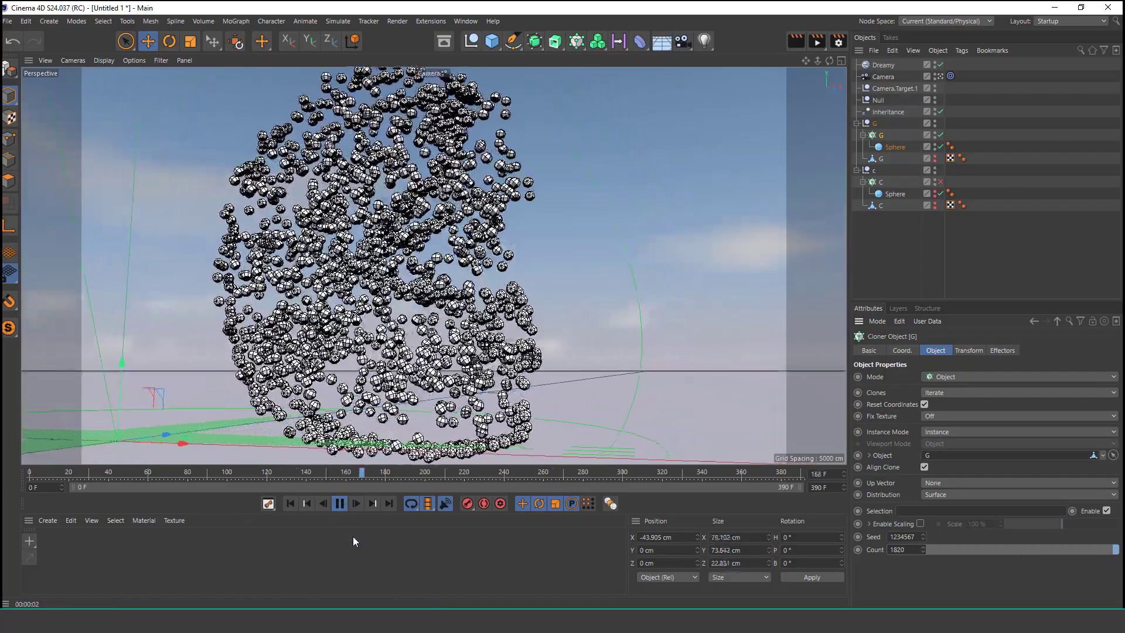
pyautogui.click(882, 77)
pyautogui.moveTo(365, 473); pyautogui.dragTo(359, 473)
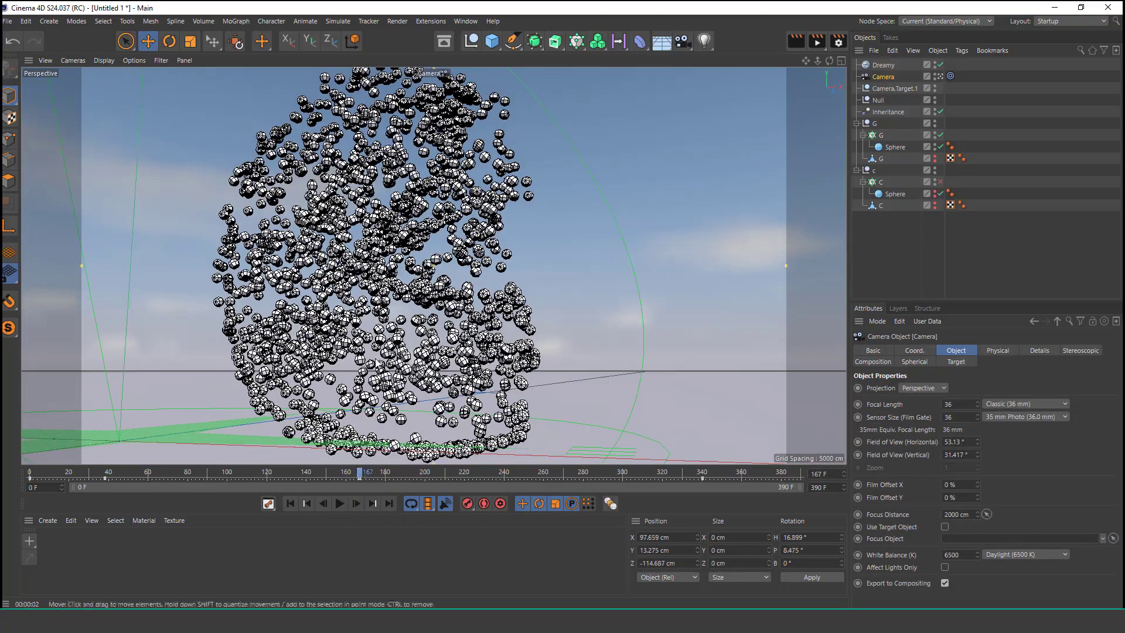
pyautogui.scroll(-1, 377, 277)
pyautogui.click(467, 504)
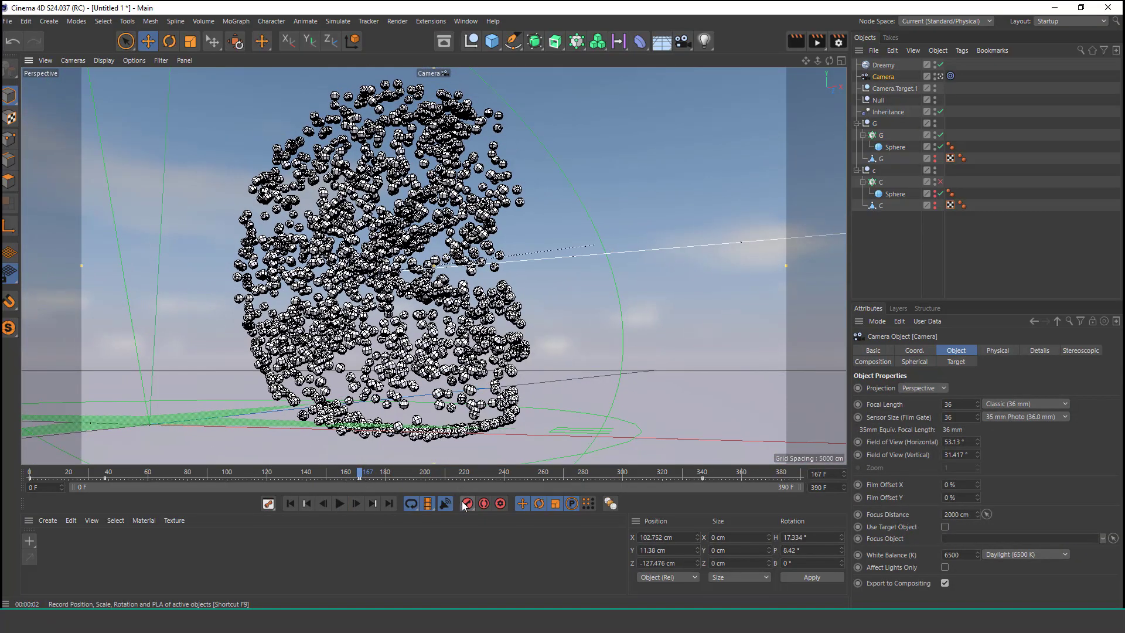
# Step: Replay the animation from the start with nothing selected and hide the Workplane in the viewport
pyautogui.click(289, 504)
pyautogui.click(339, 503)
pyautogui.click(883, 244)
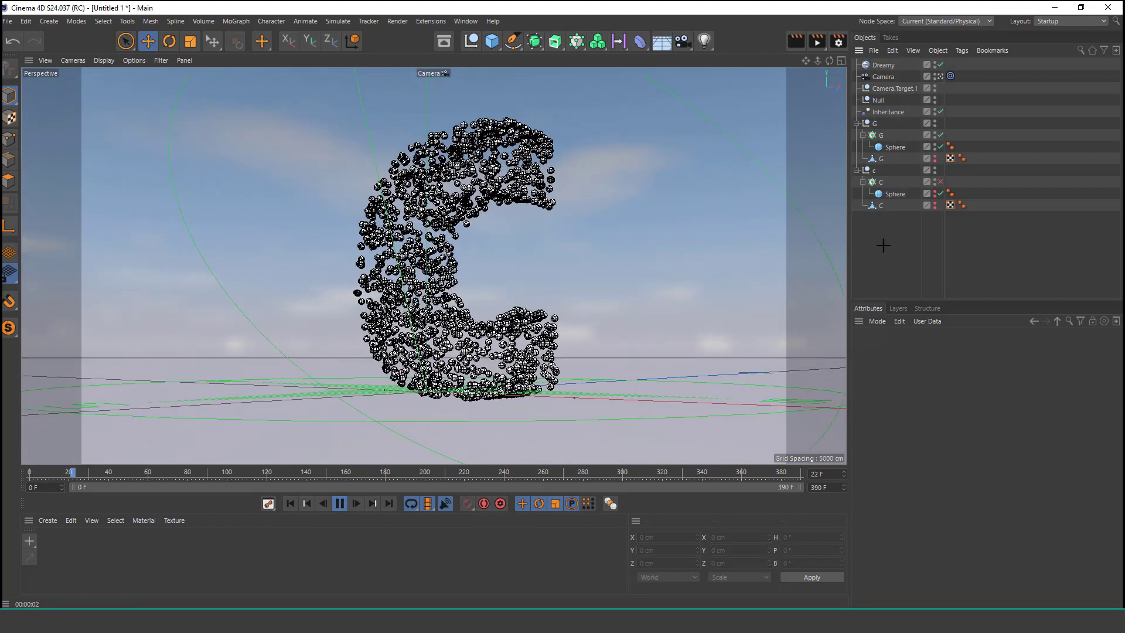
pyautogui.click(161, 61)
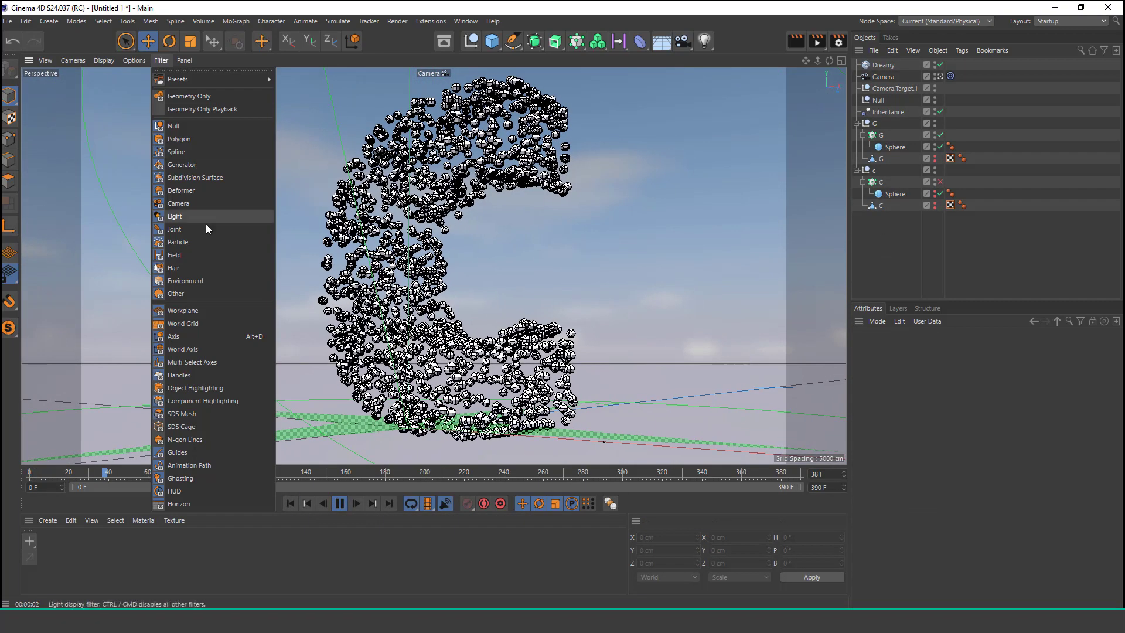
pyautogui.click(205, 308)
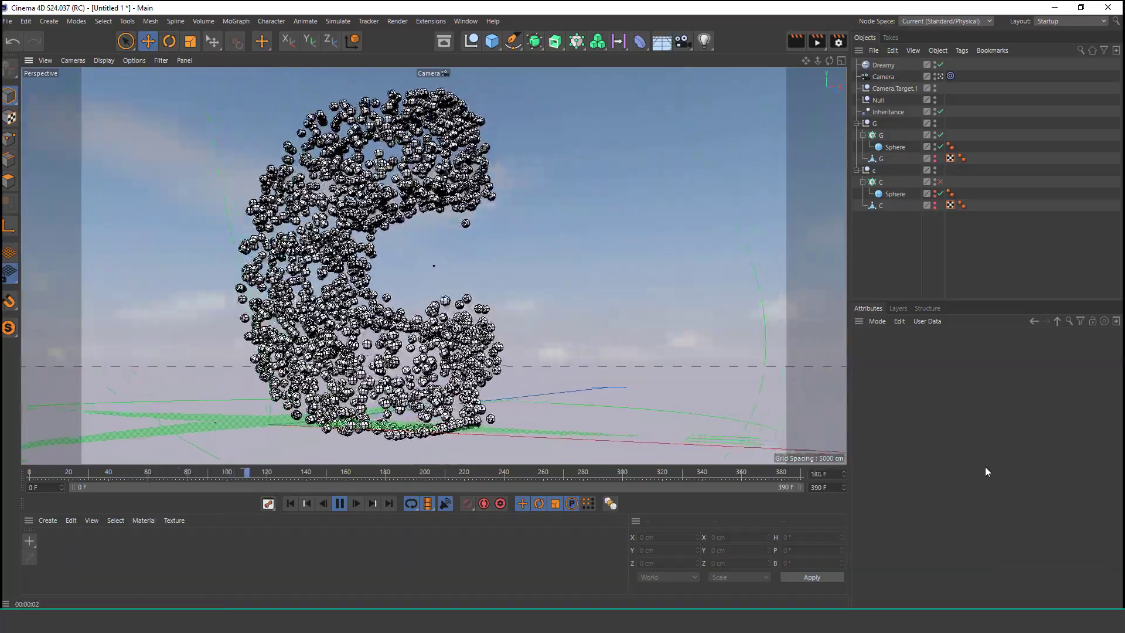
# Step: Check the Inheritance effector's strength at frame 333, and render a viewport preview of the G at frame 362
pyautogui.click(887, 111)
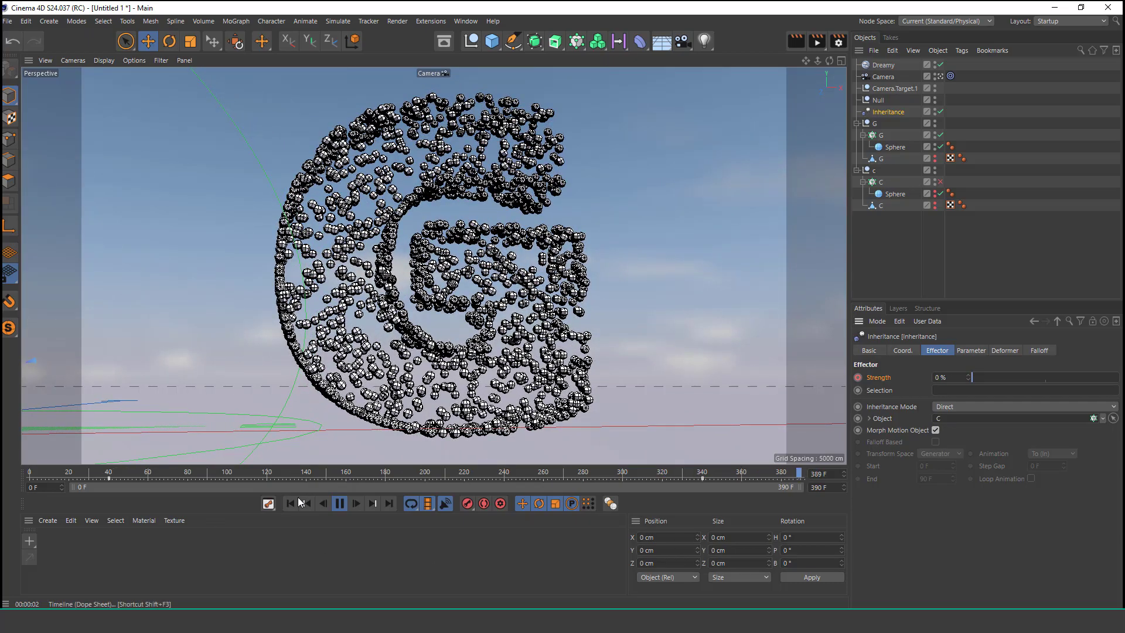
pyautogui.click(339, 503)
pyautogui.click(689, 472)
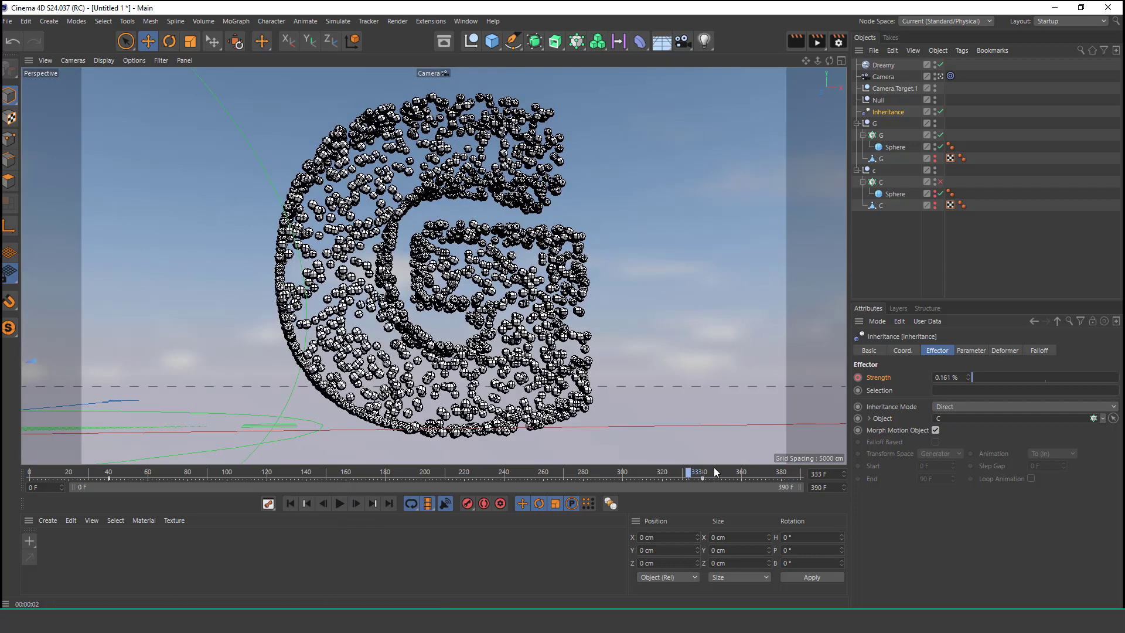
pyautogui.click(745, 472)
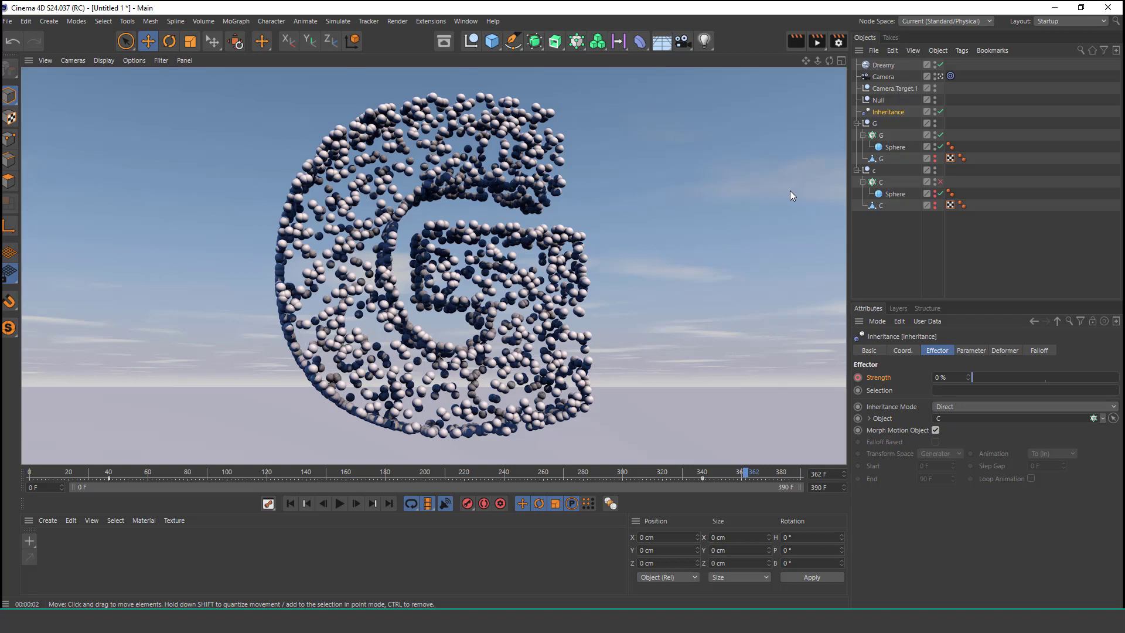
# Step: Set the clone Count of the C and G cloners to 2820 and play the animation from the start with nothing selected
pyautogui.click(881, 182)
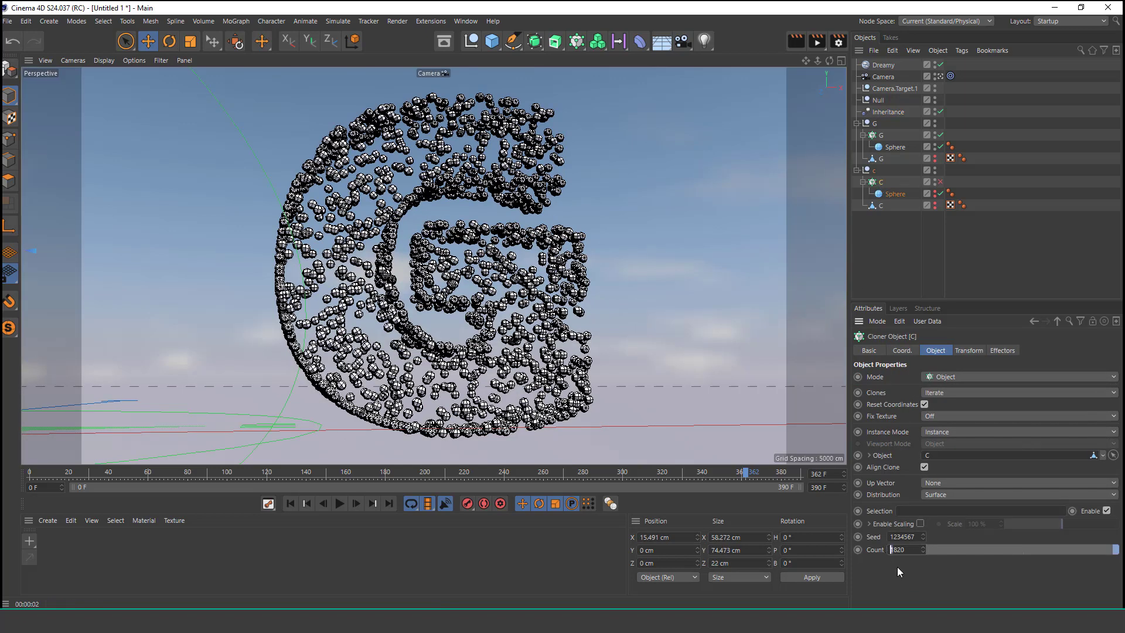
pyautogui.click(878, 138)
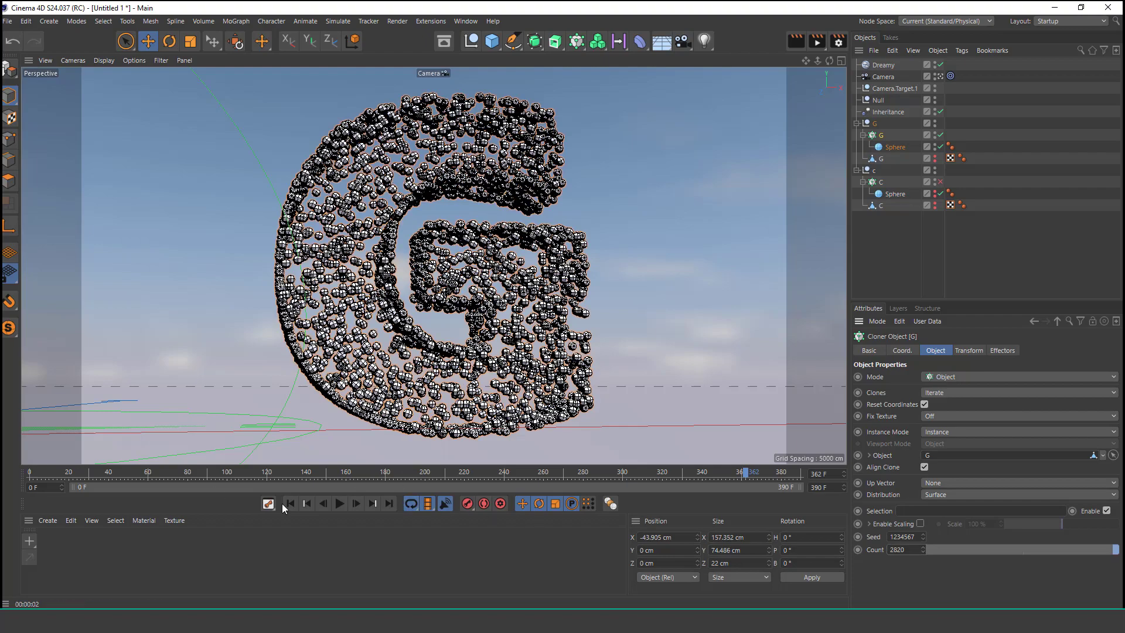
pyautogui.click(339, 503)
pyautogui.click(879, 267)
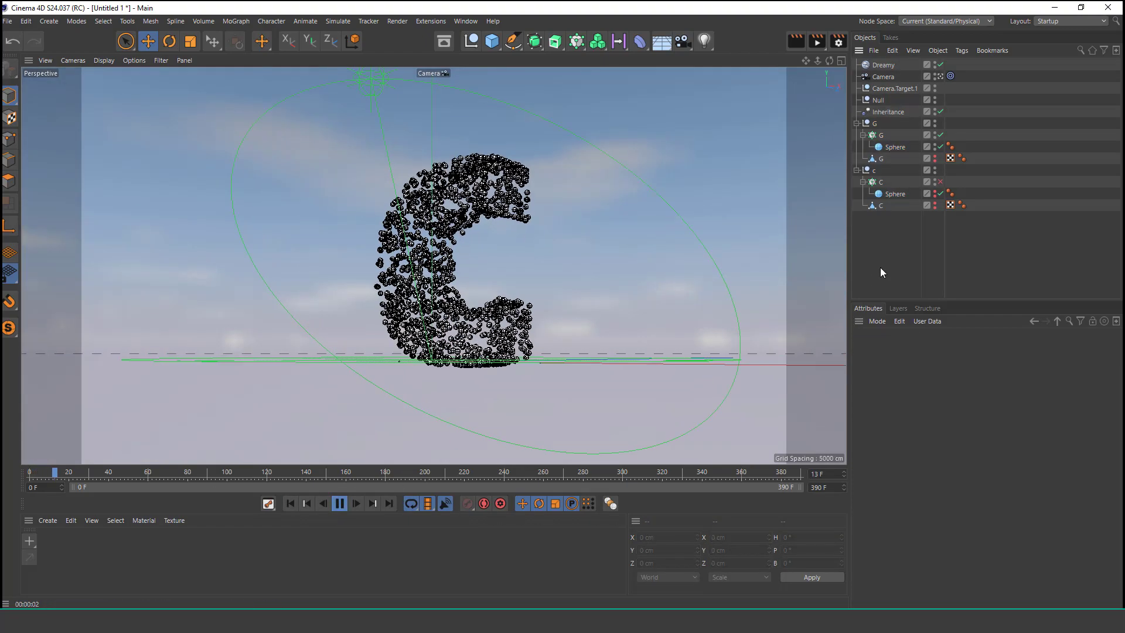